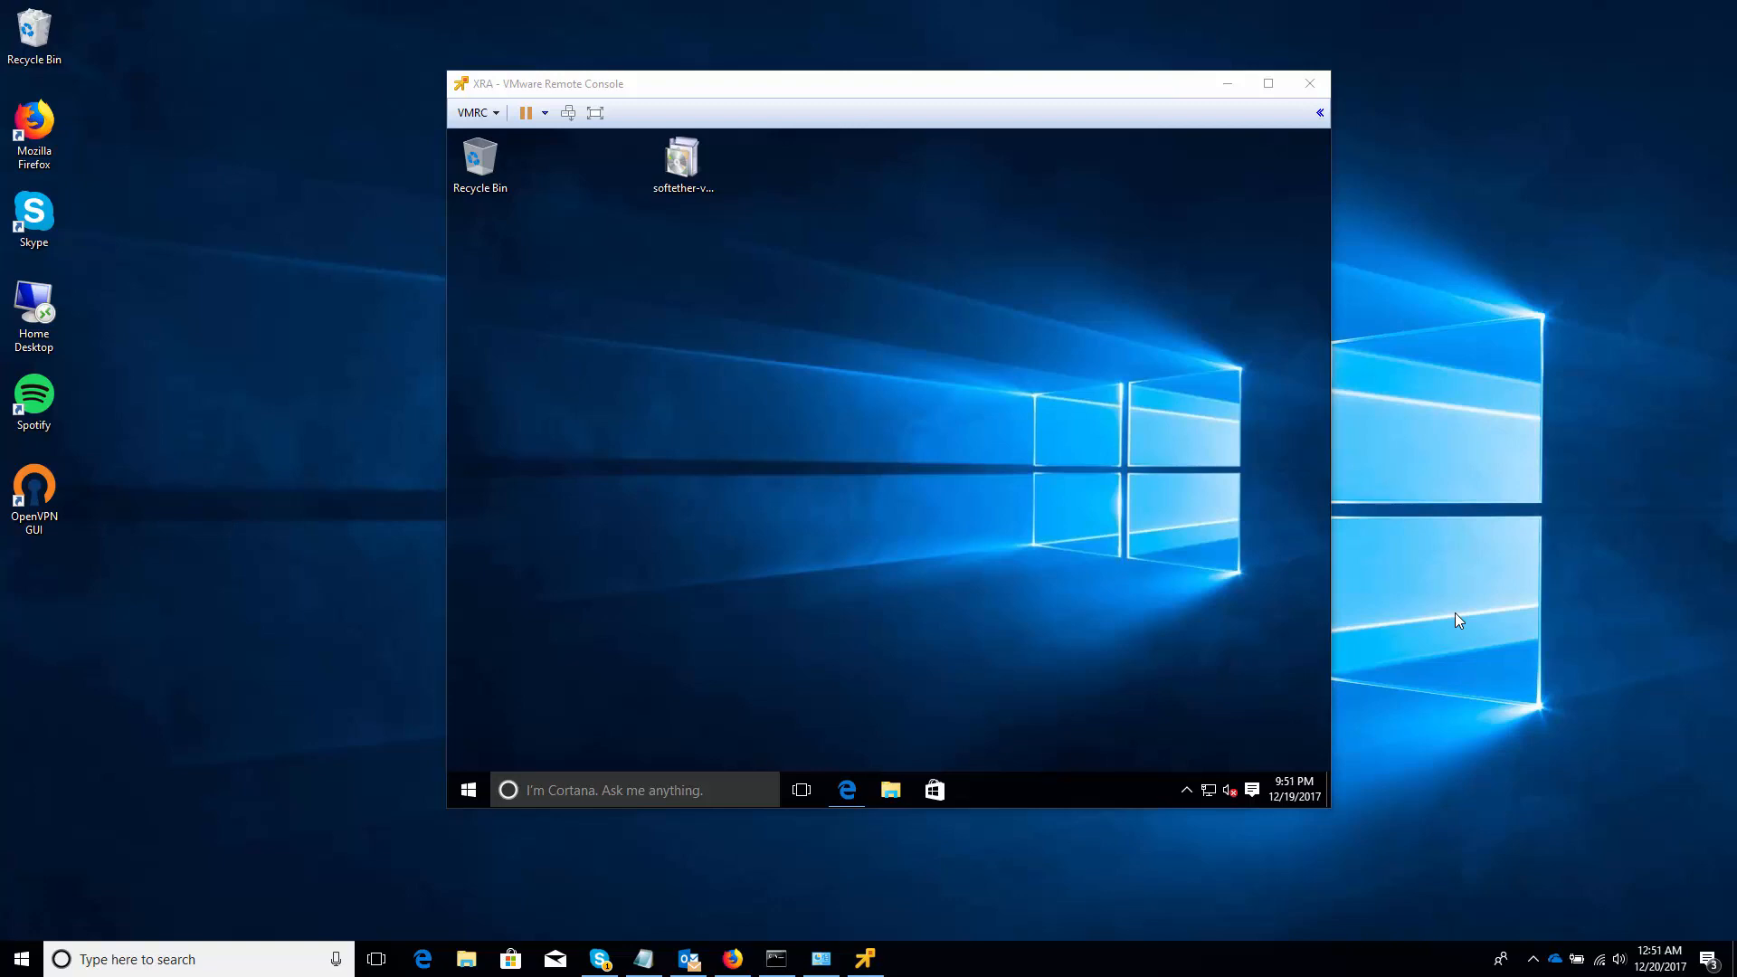
Focus the VMware Remote Console window for the XRA virtual machine
{"action": "left_click", "coordinate": [693, 635]}
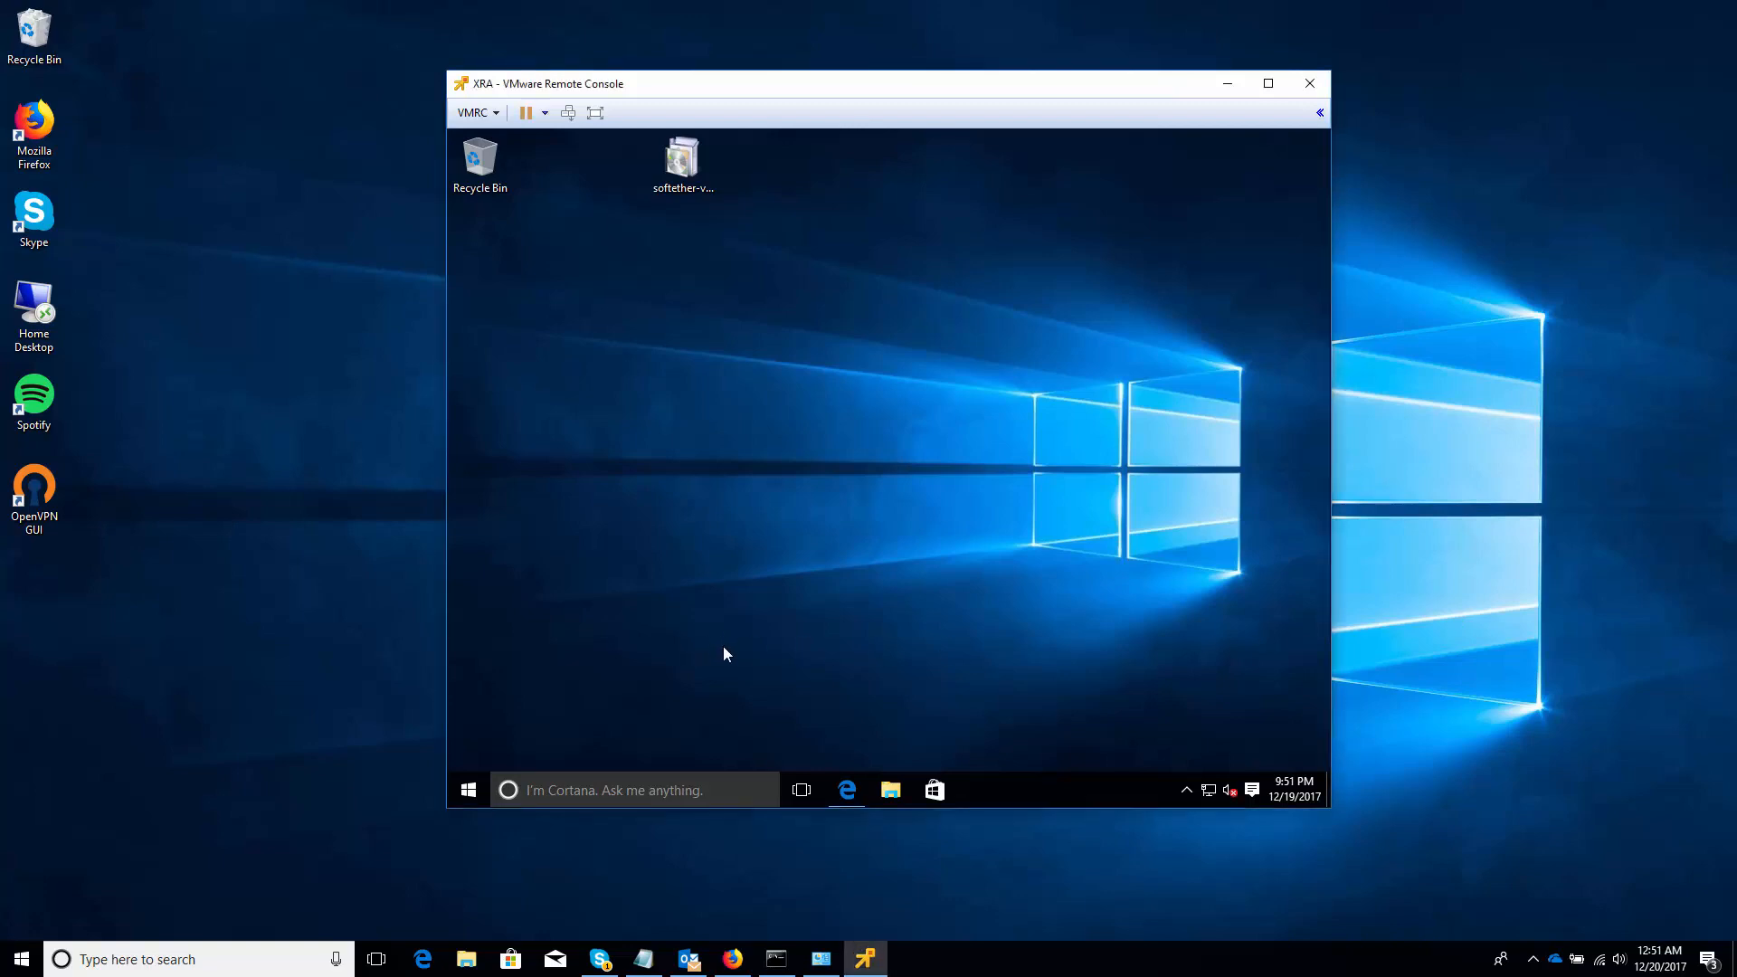
Open Edge in the VM and go to the SoftEther Download Center
{"action": "left_click", "coordinate": [845, 793]}
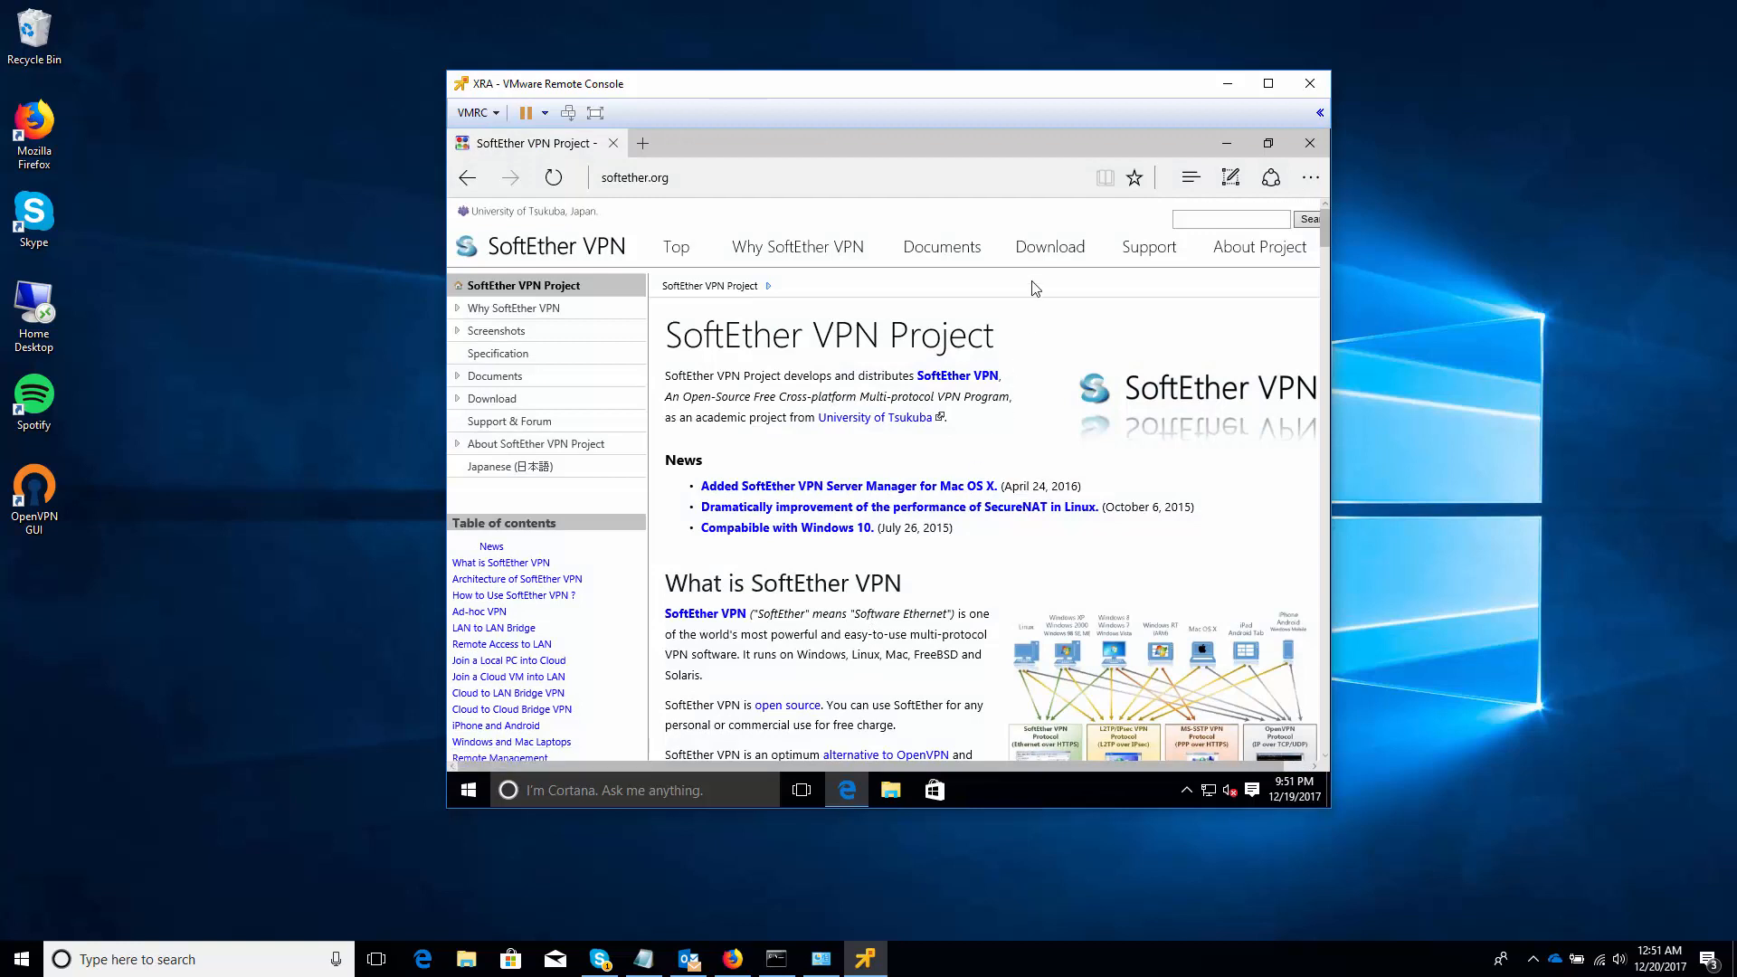
{"action": "mouse_move", "coordinate": [1039, 262]}
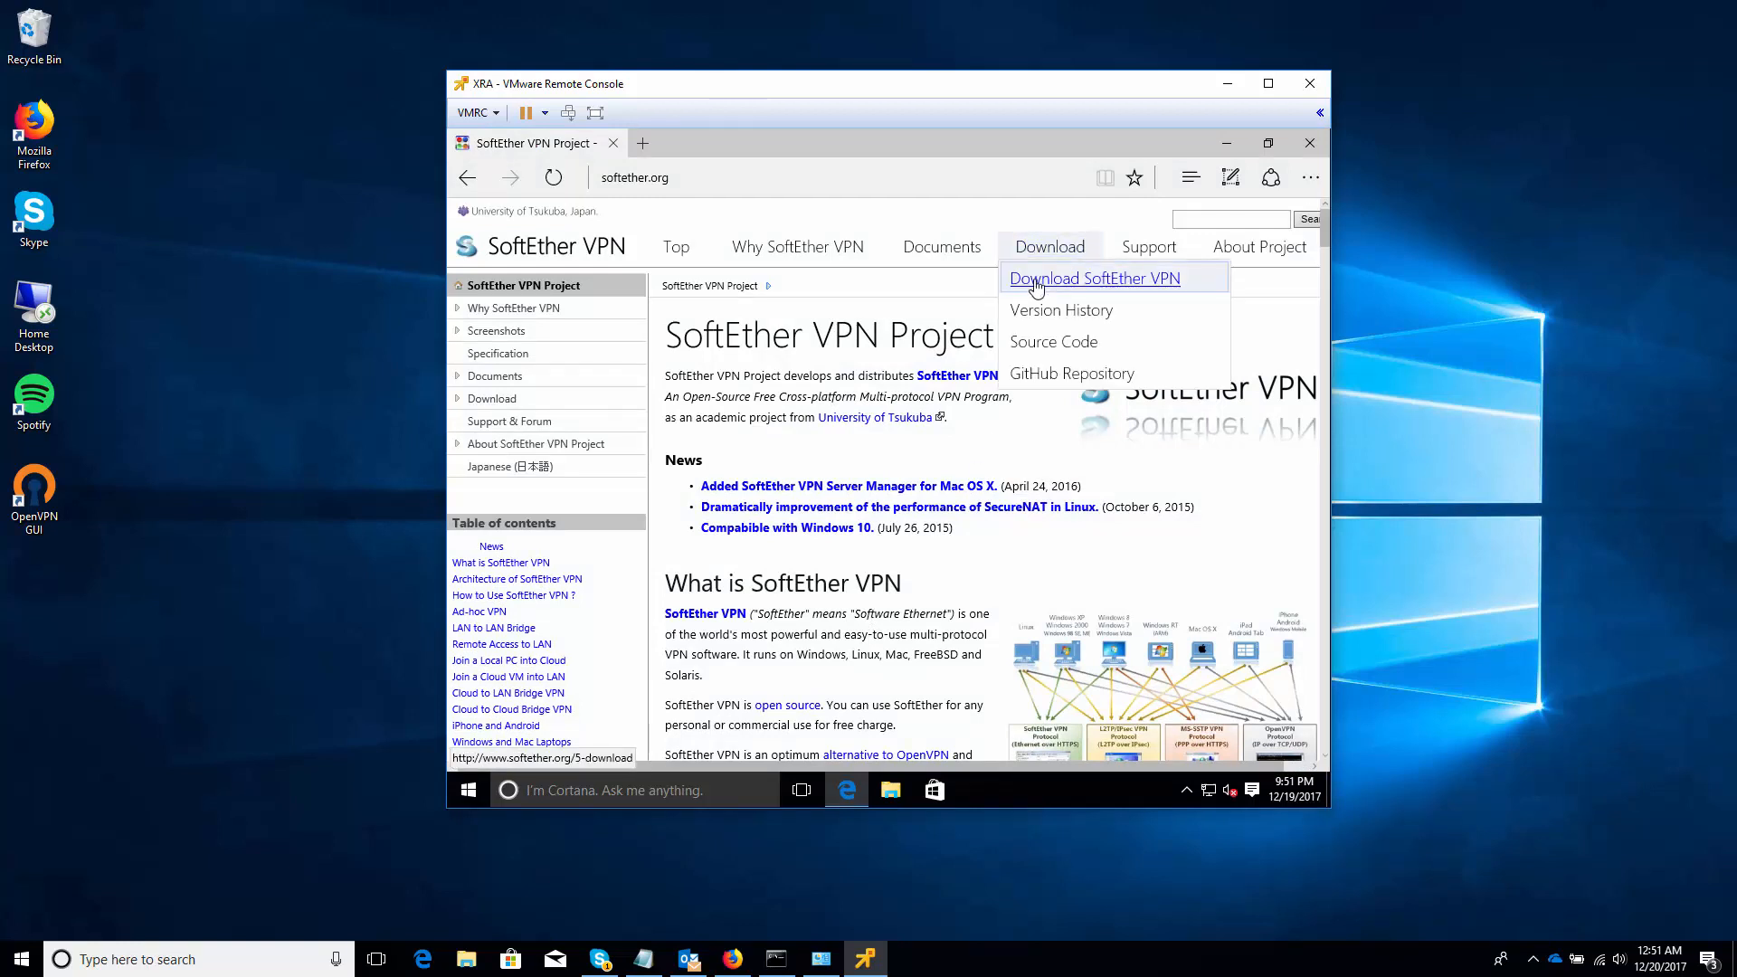
{"action": "left_click", "coordinate": [1037, 286]}
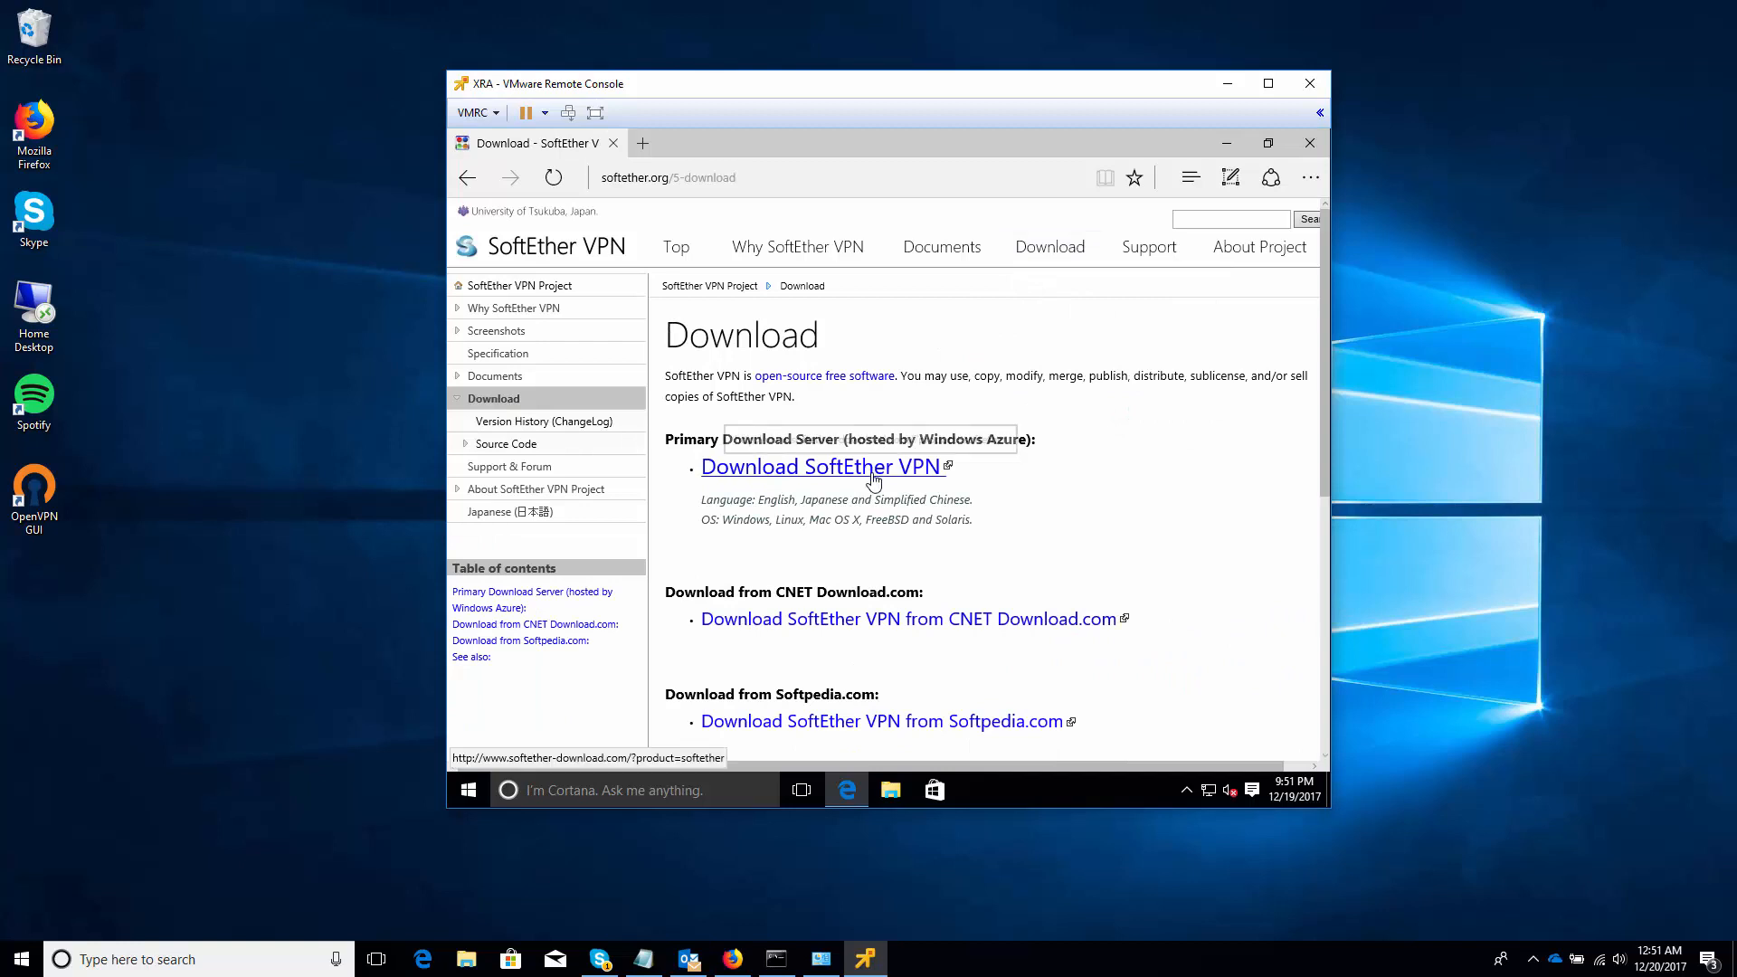
{"action": "left_click", "coordinate": [873, 479]}
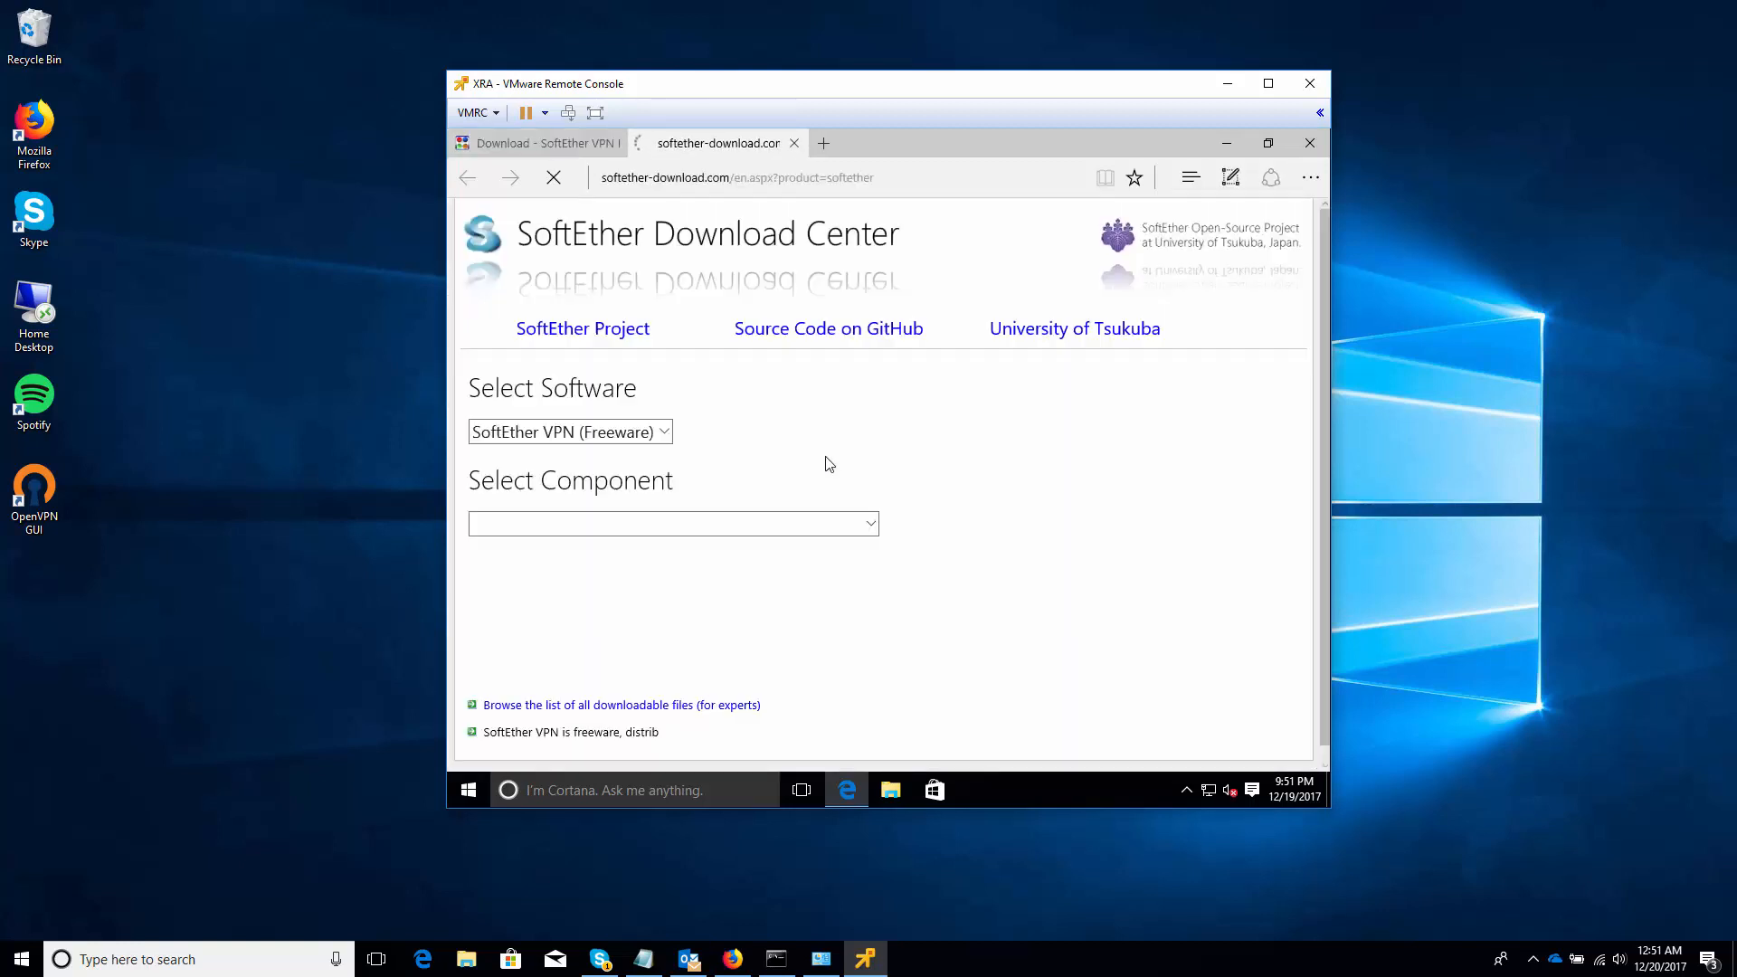
Pick SoftEther VPN Server for Windows, start then cancel the redundant download, and close Edge
{"action": "left_click", "coordinate": [659, 523]}
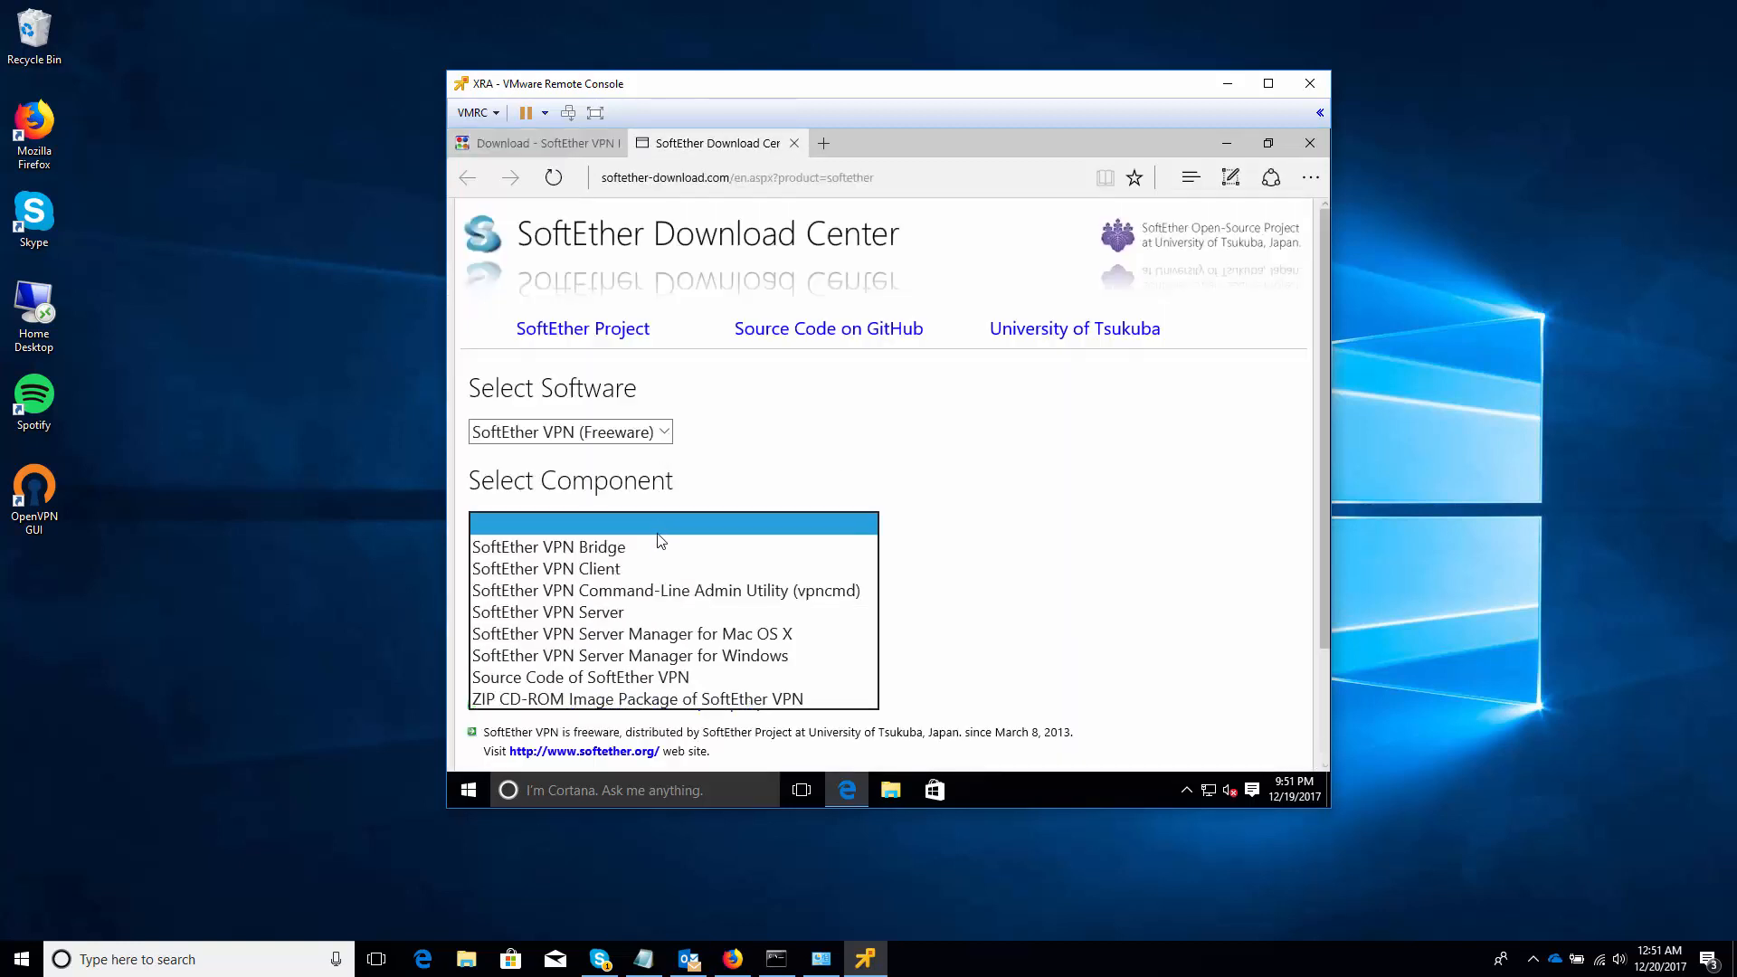
{"action": "left_click", "coordinate": [653, 608]}
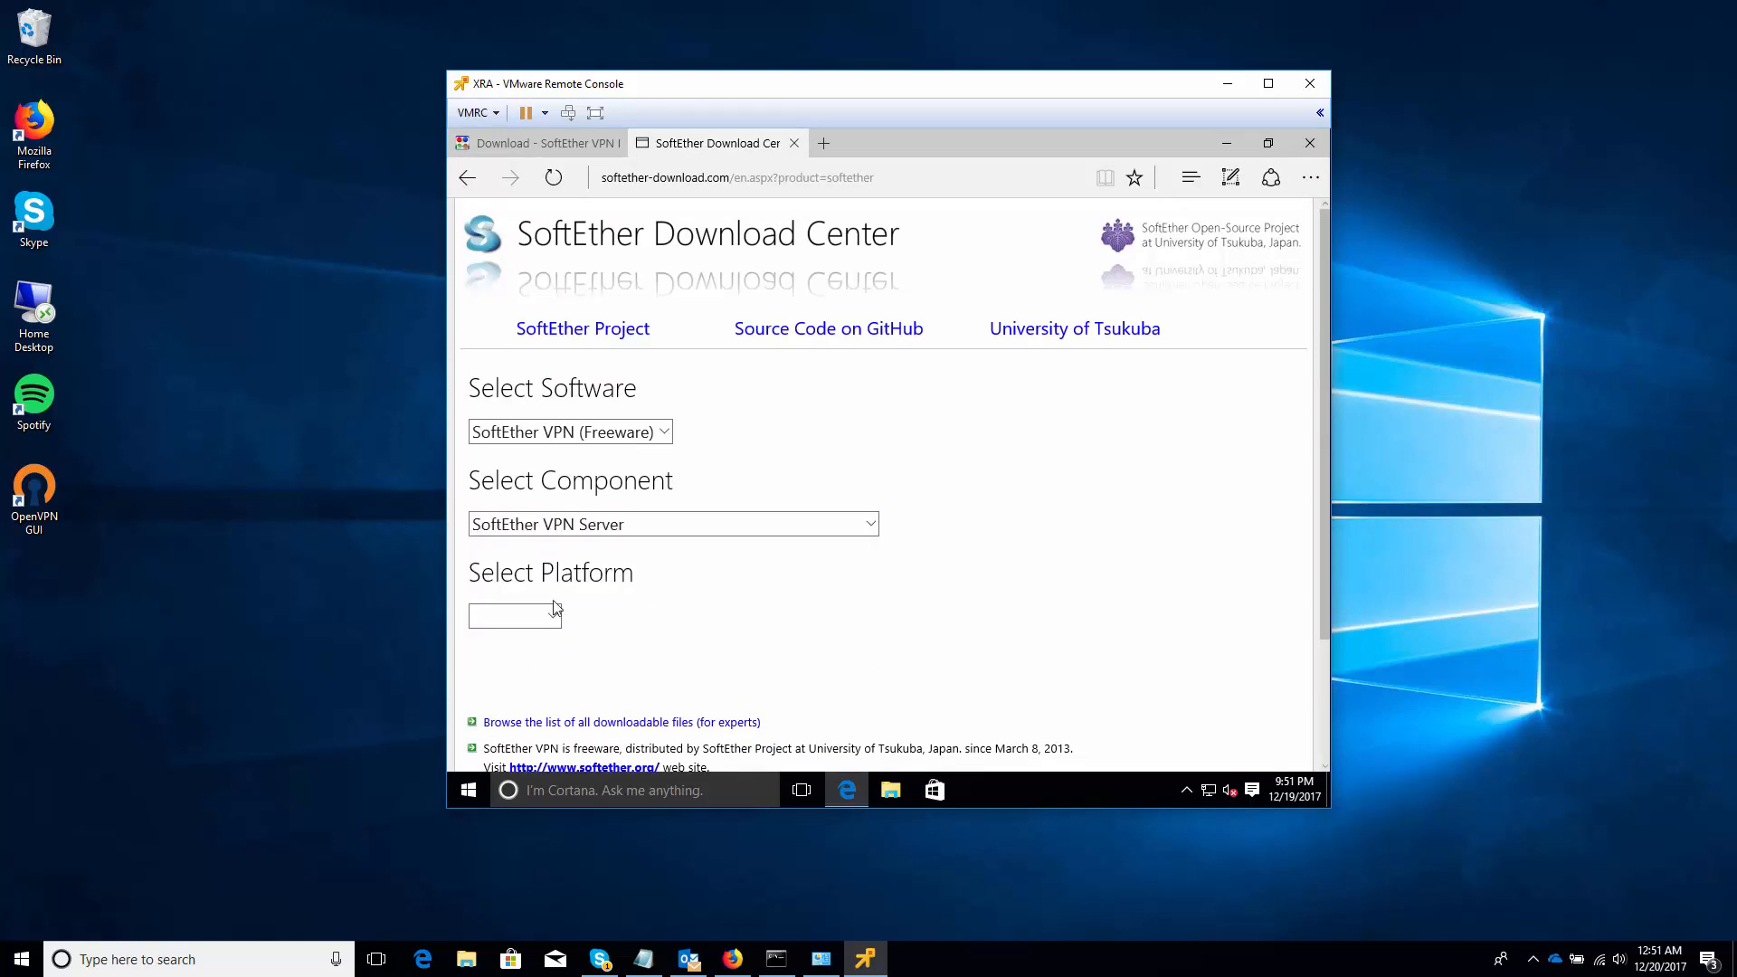
{"action": "left_click", "coordinate": [530, 615]}
{"action": "left_click", "coordinate": [527, 633]}
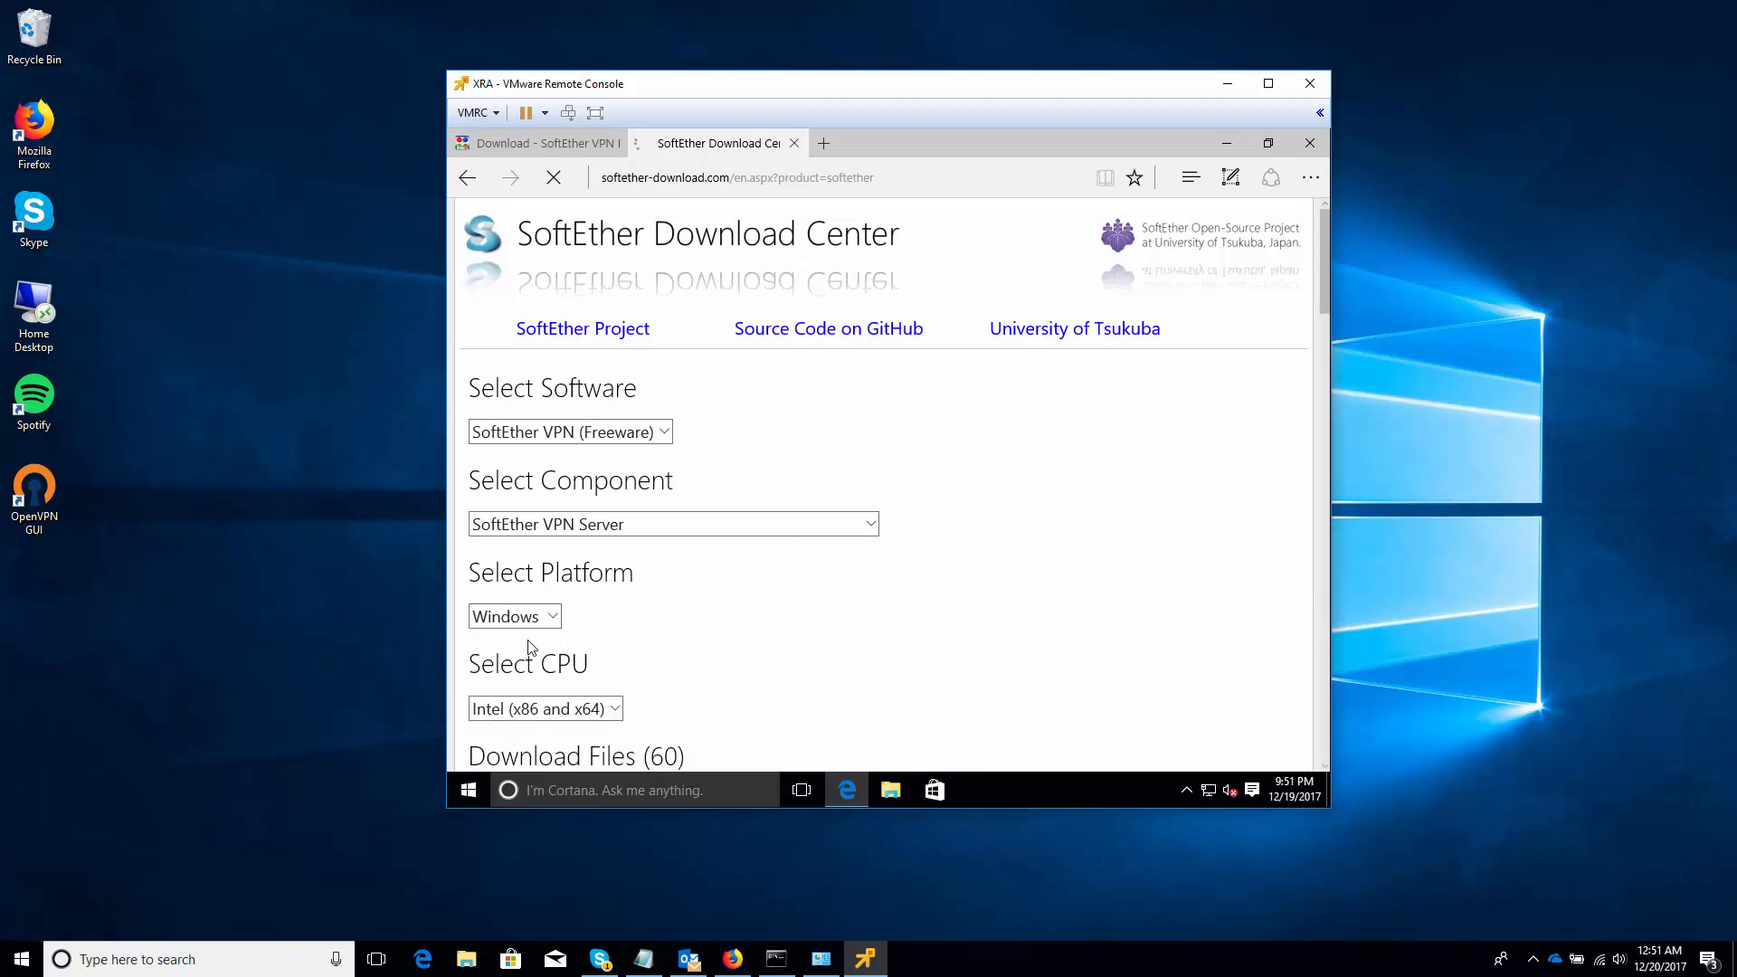
{"action": "scroll", "coordinate": [738, 717], "scroll_direction": "down", "scroll_amount": 3}
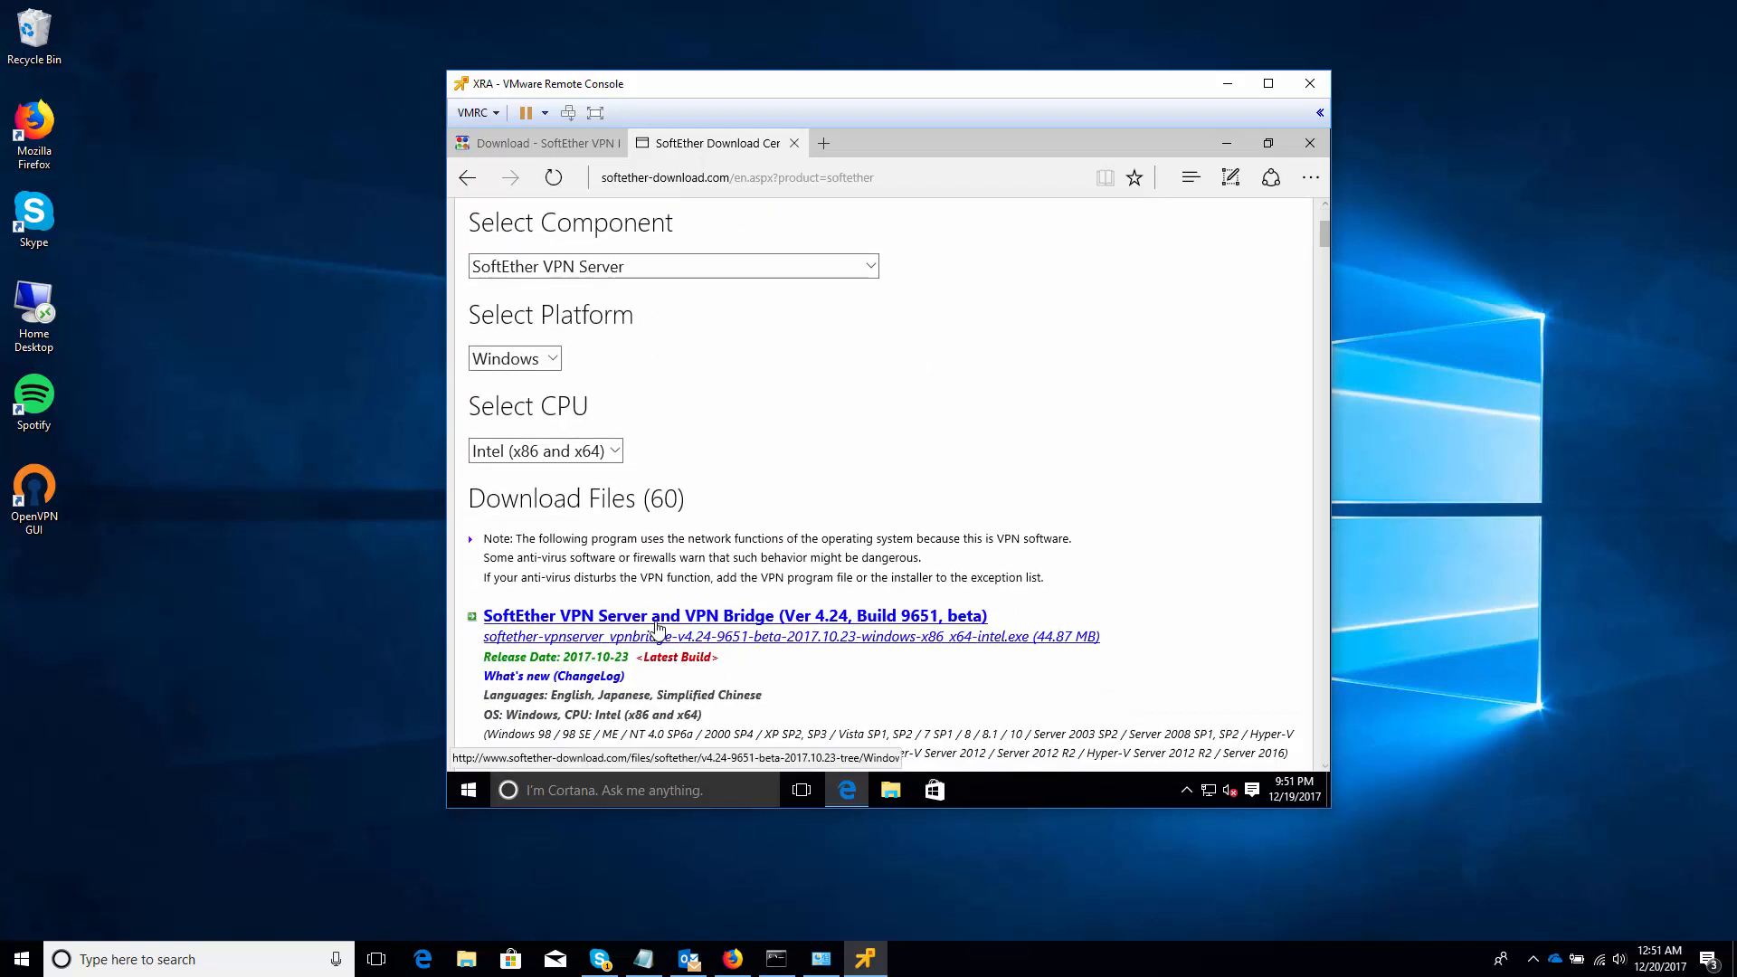
{"action": "left_click", "coordinate": [658, 624]}
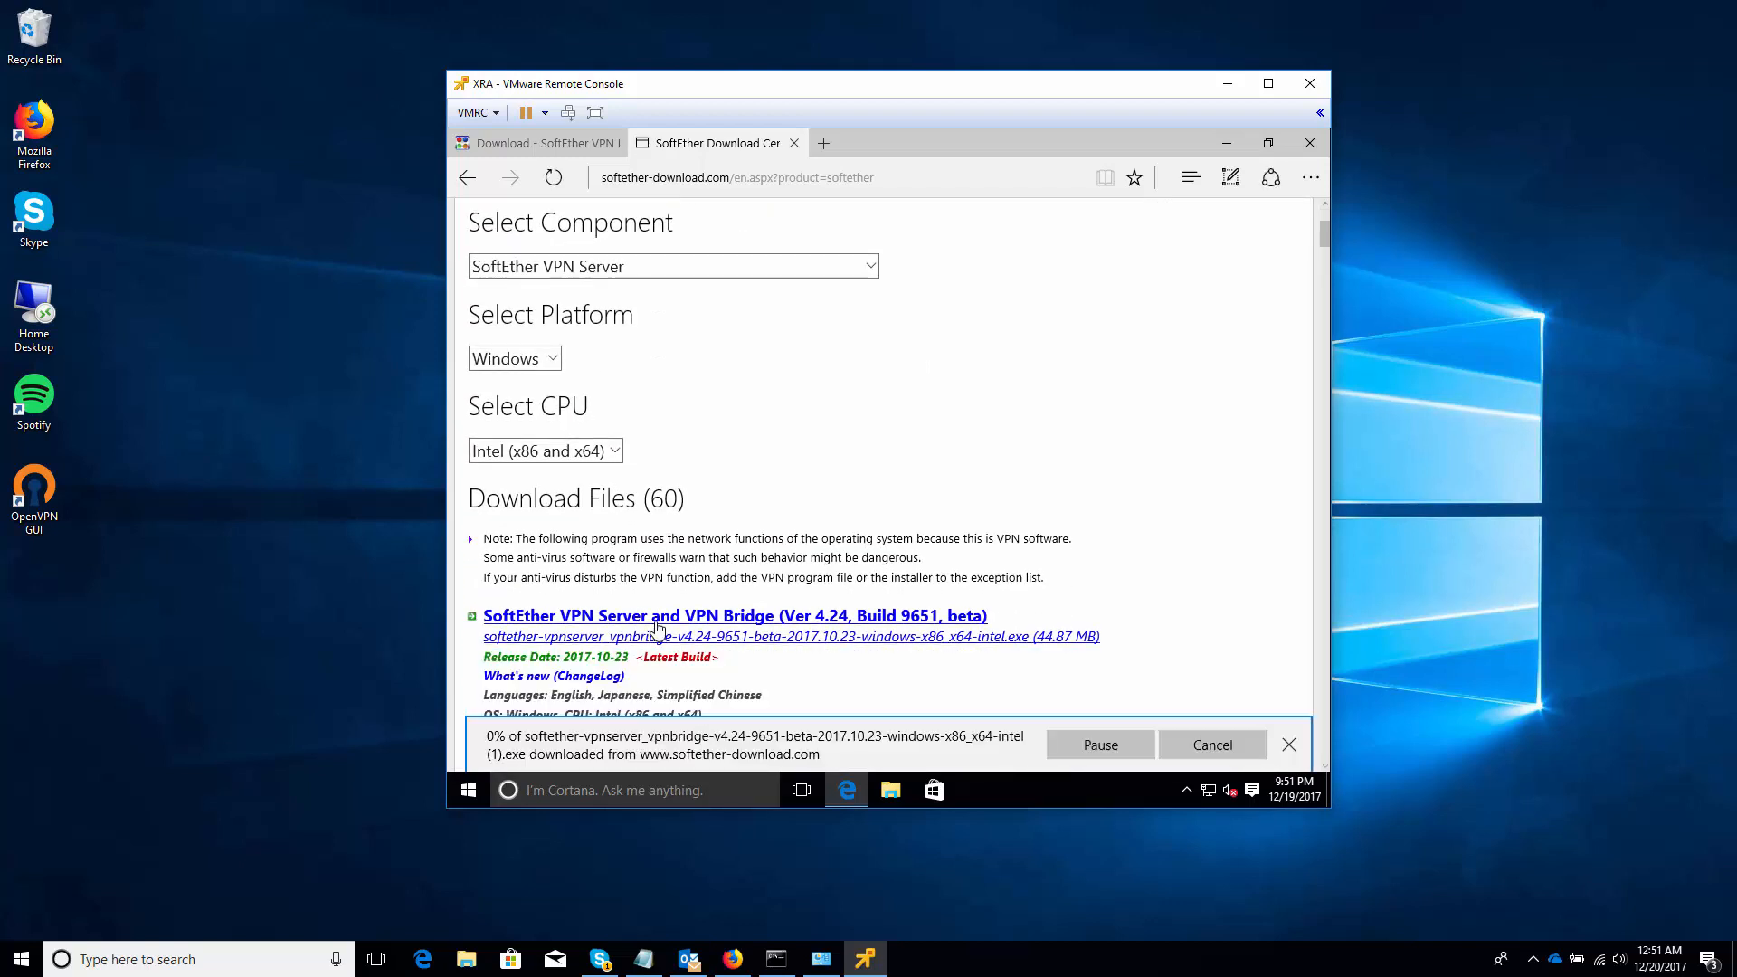
{"action": "left_click", "coordinate": [1187, 744]}
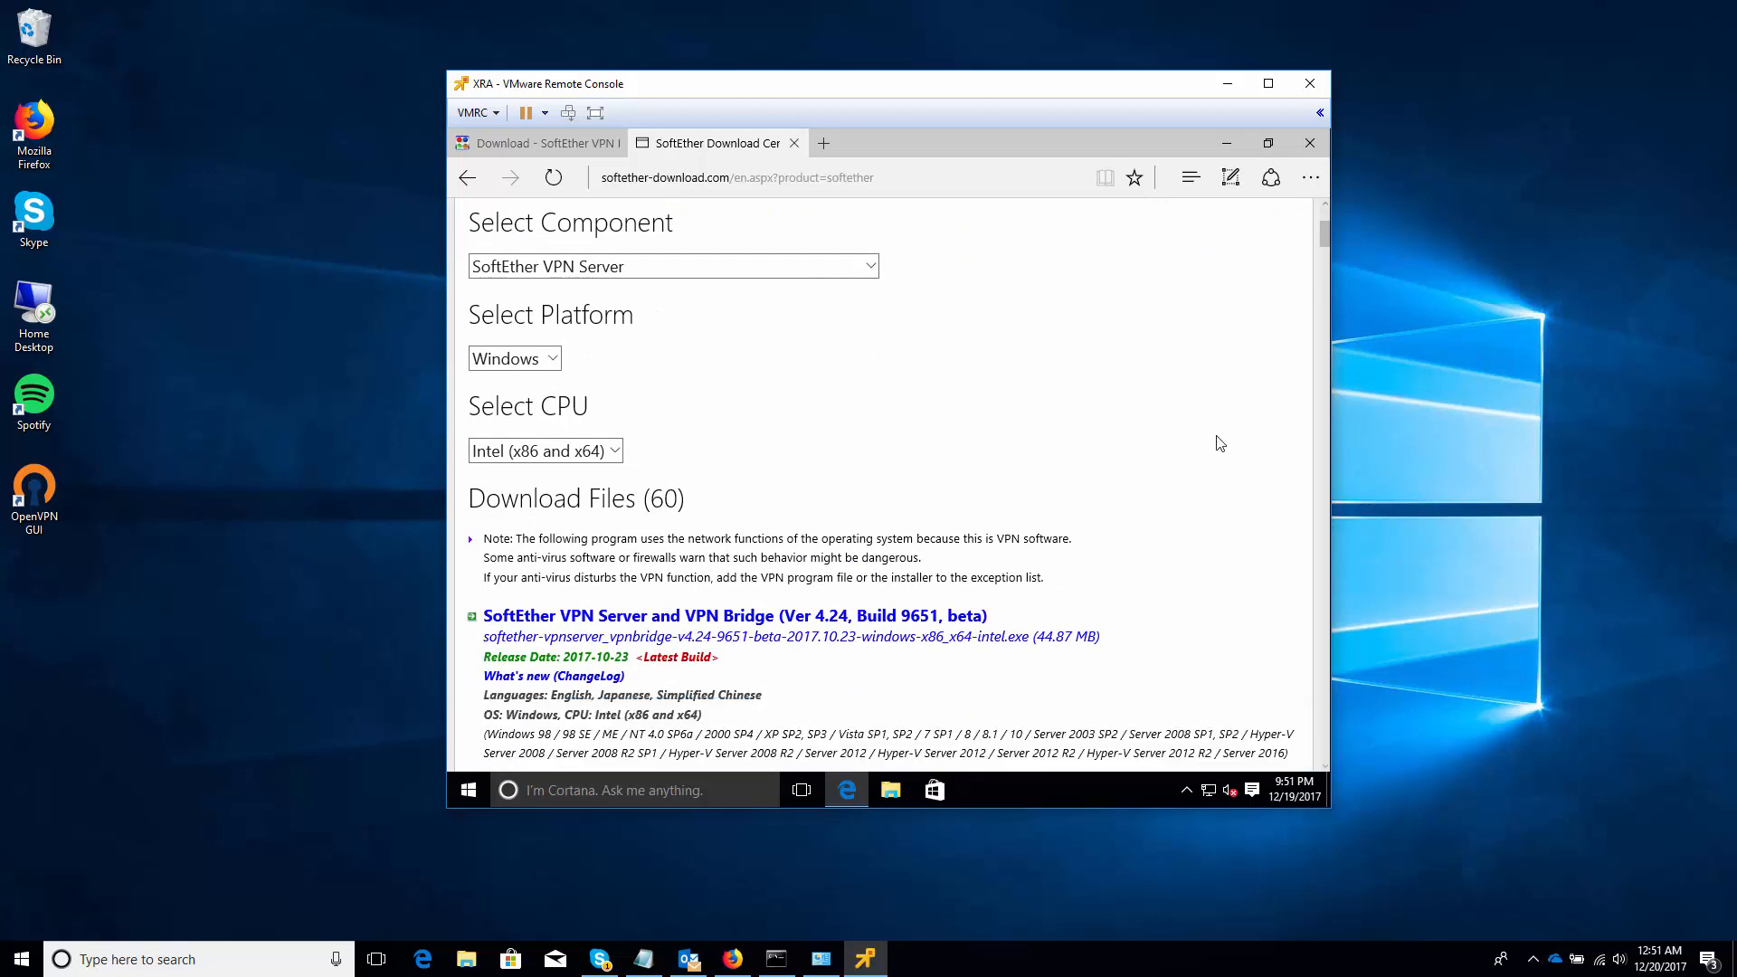
{"action": "left_click", "coordinate": [1309, 143]}
Close all Edge tabs and launch the desktop SoftEther installer with administrator permission
{"action": "left_click", "coordinate": [796, 497]}
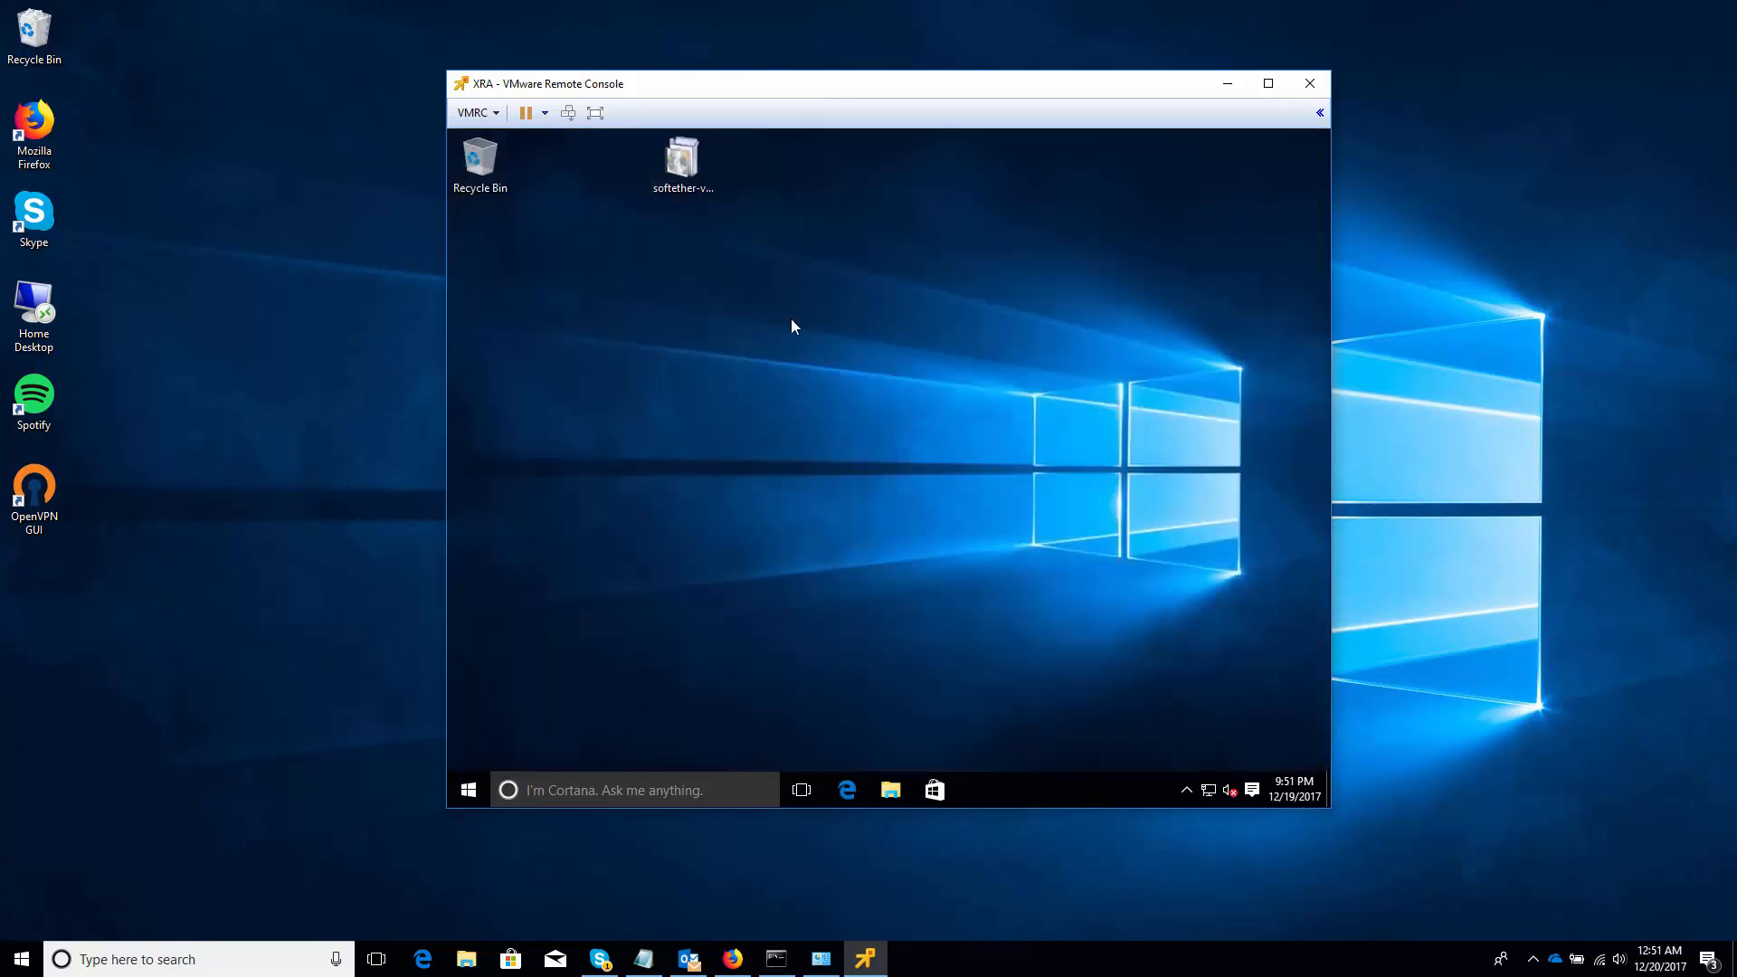
{"action": "double_click", "coordinate": [685, 182]}
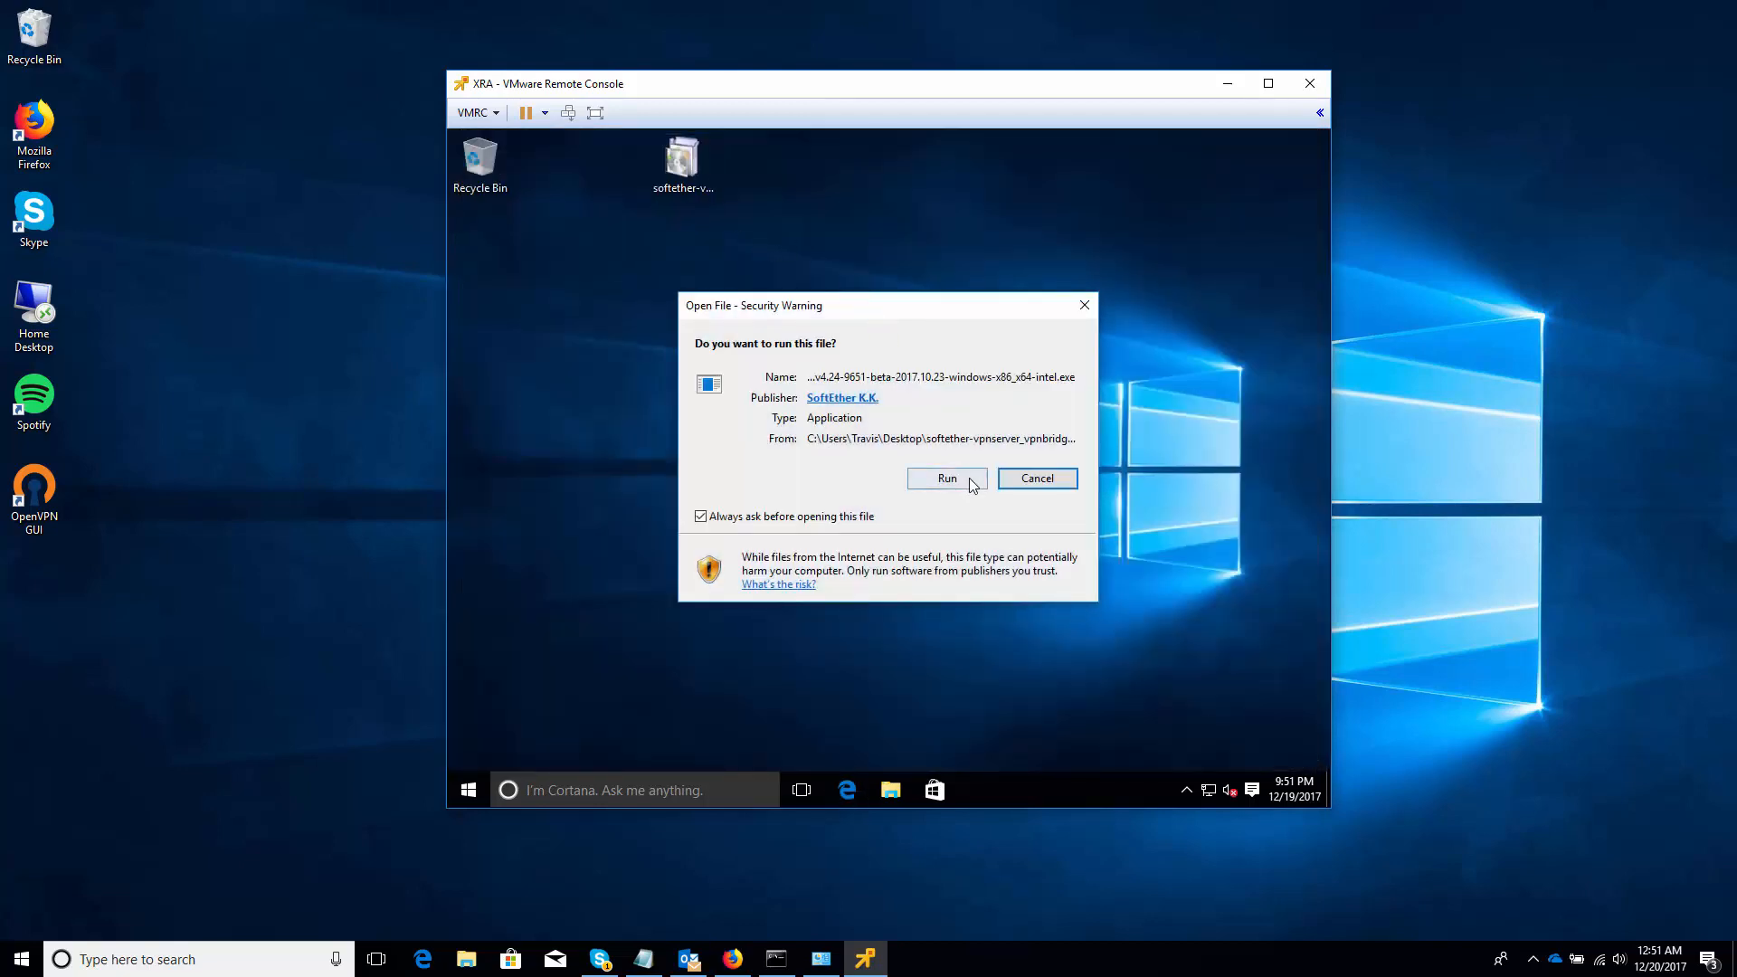
{"action": "left_click", "coordinate": [969, 478]}
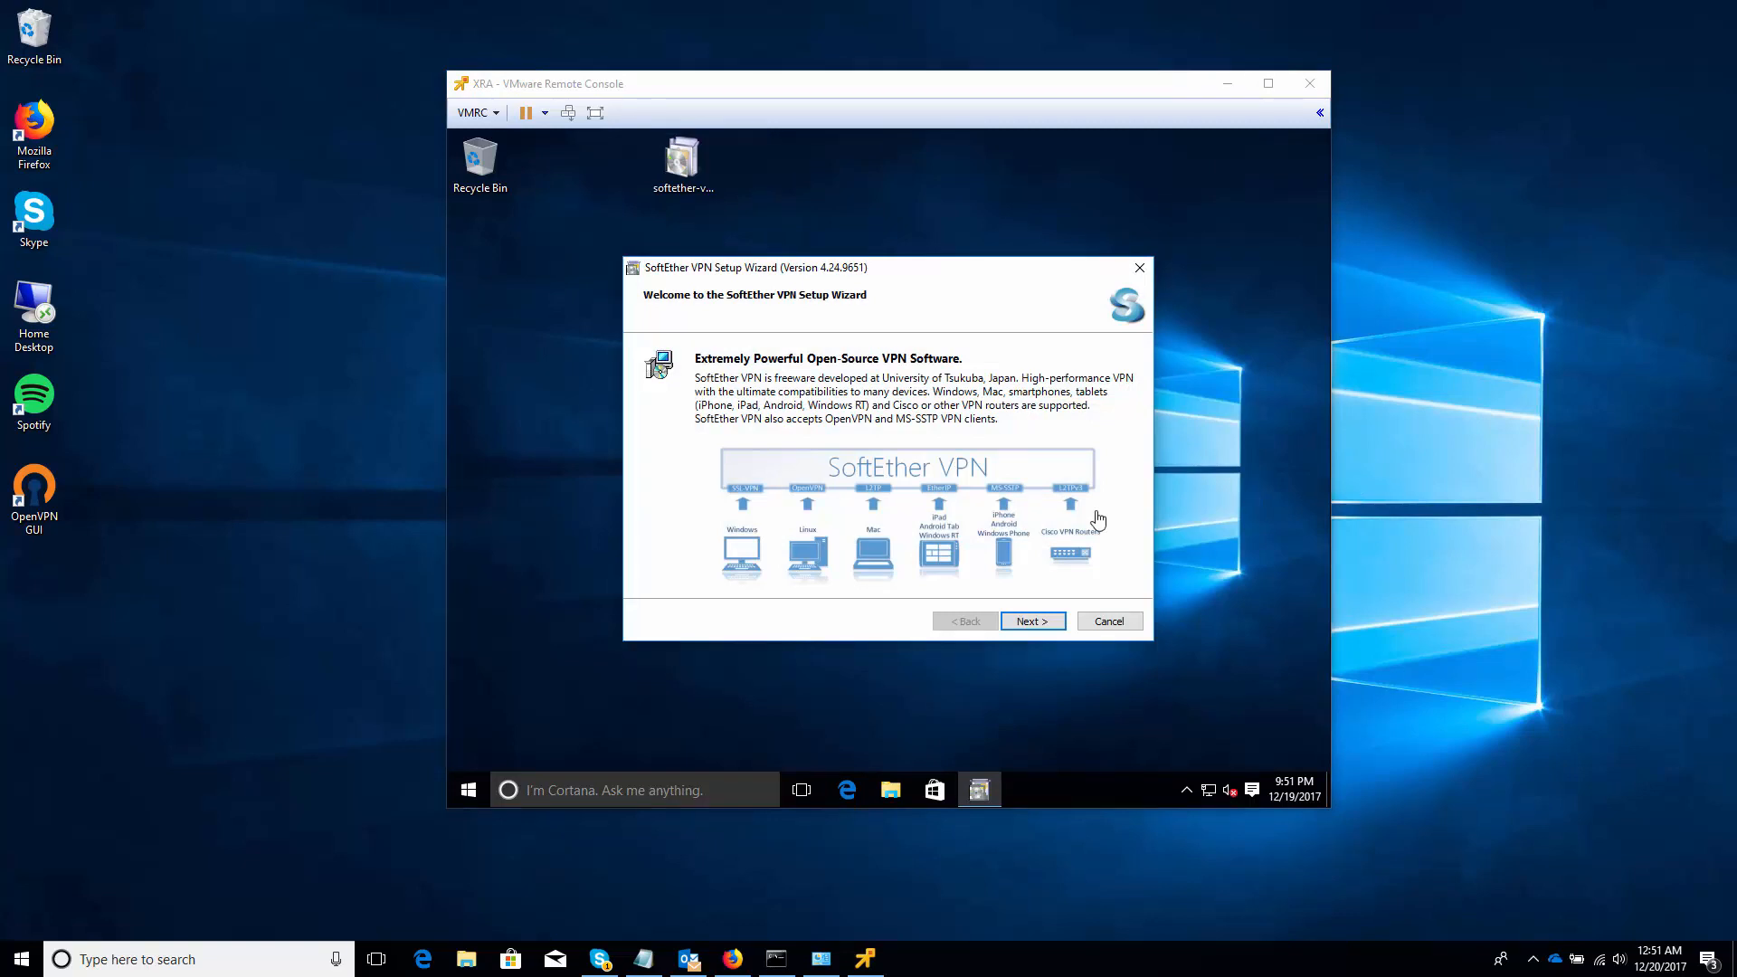
{"action": "left_click", "coordinate": [1023, 622]}
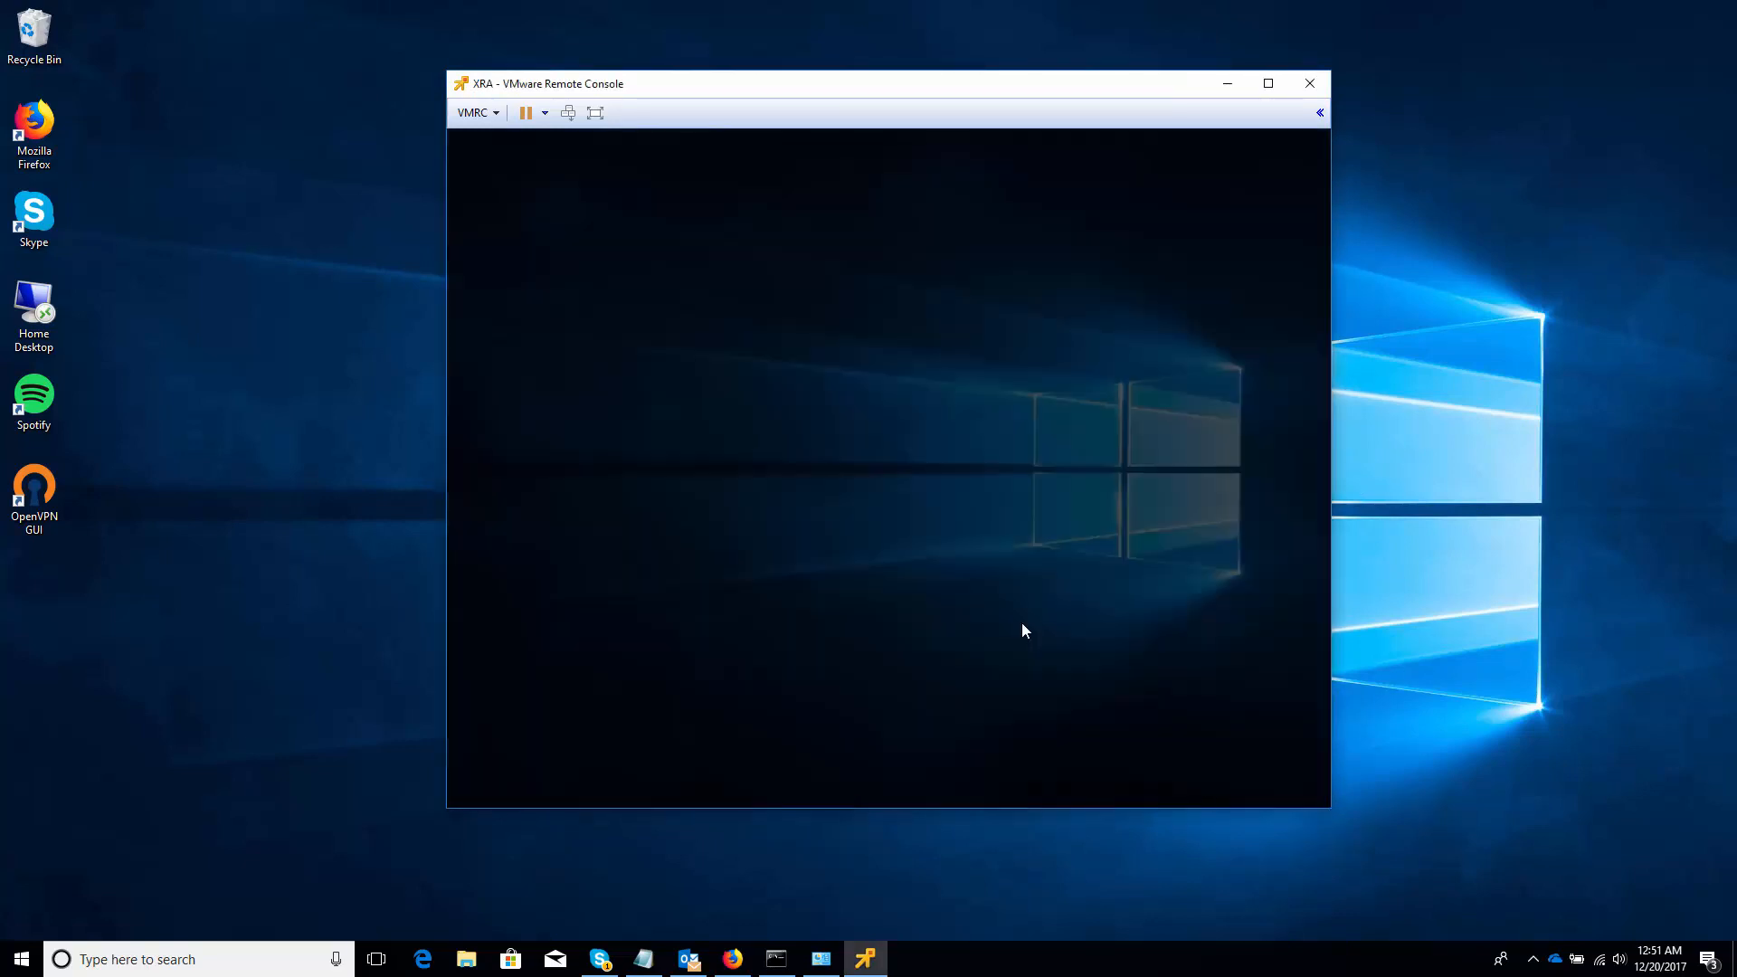
{"action": "left_click", "coordinate": [968, 496]}
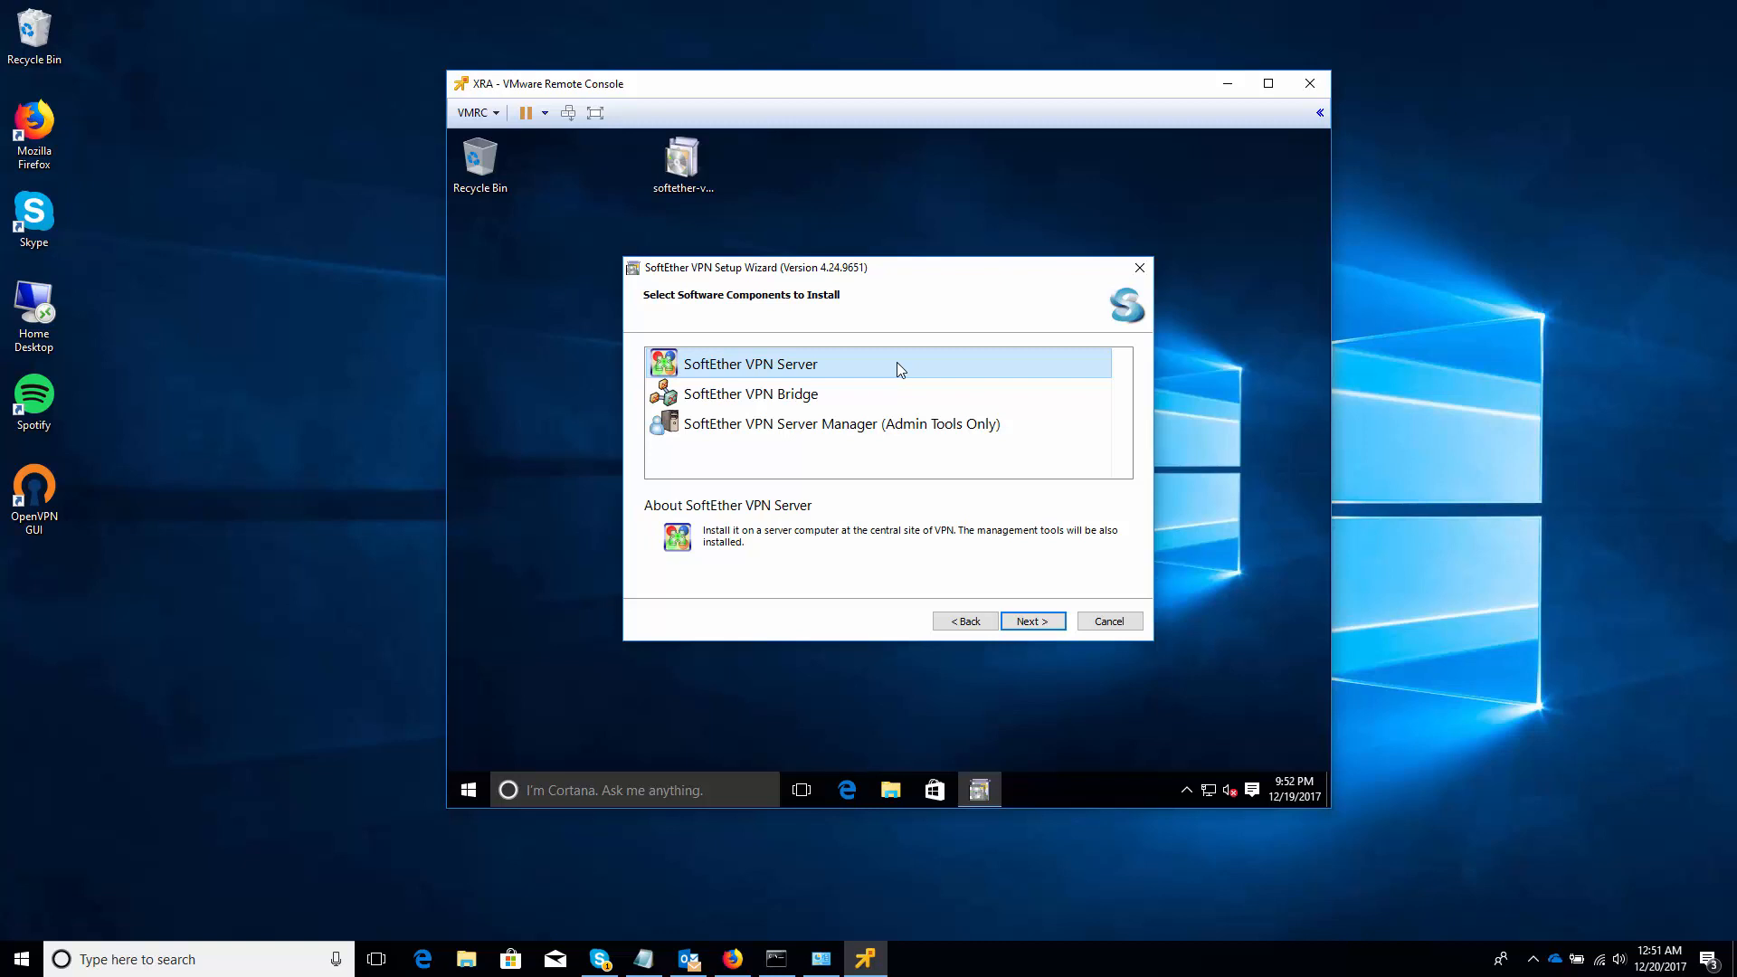
Install SoftEther VPN Server, accepting the EULA and default directory, then launch Server Manager
{"action": "left_click", "coordinate": [1026, 624]}
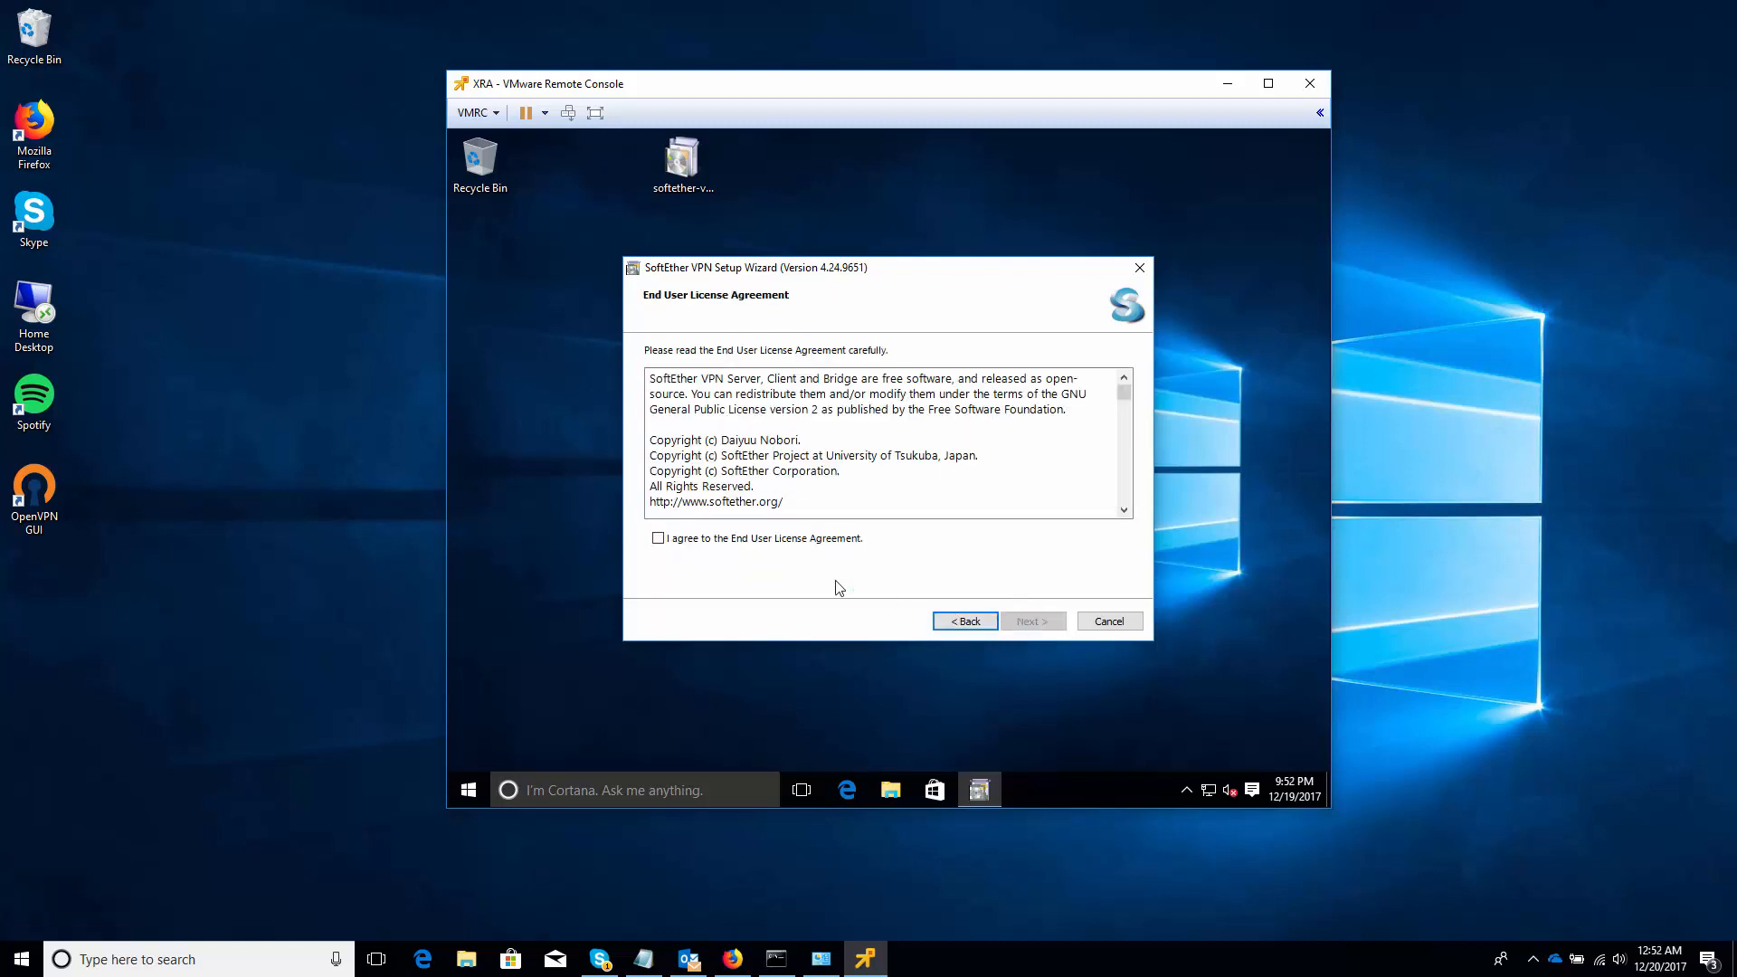
{"action": "left_click", "coordinate": [780, 540]}
{"action": "left_click", "coordinate": [1026, 622]}
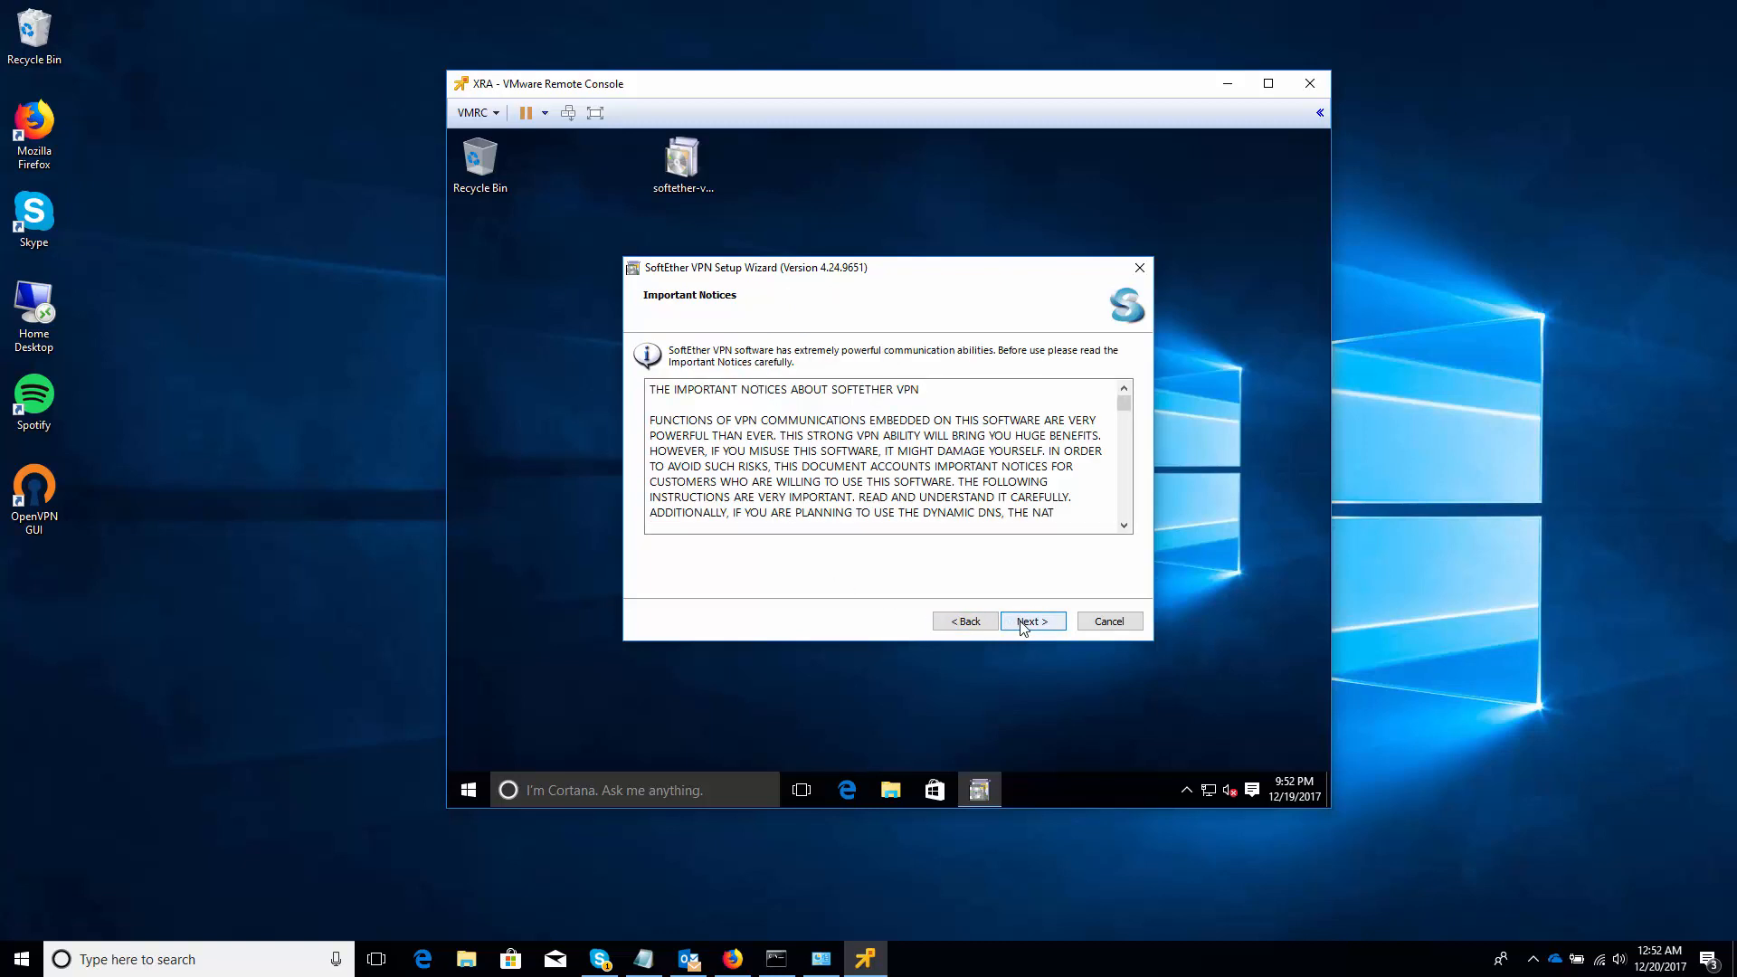
{"action": "left_click", "coordinate": [1026, 622]}
{"action": "left_click", "coordinate": [1022, 623]}
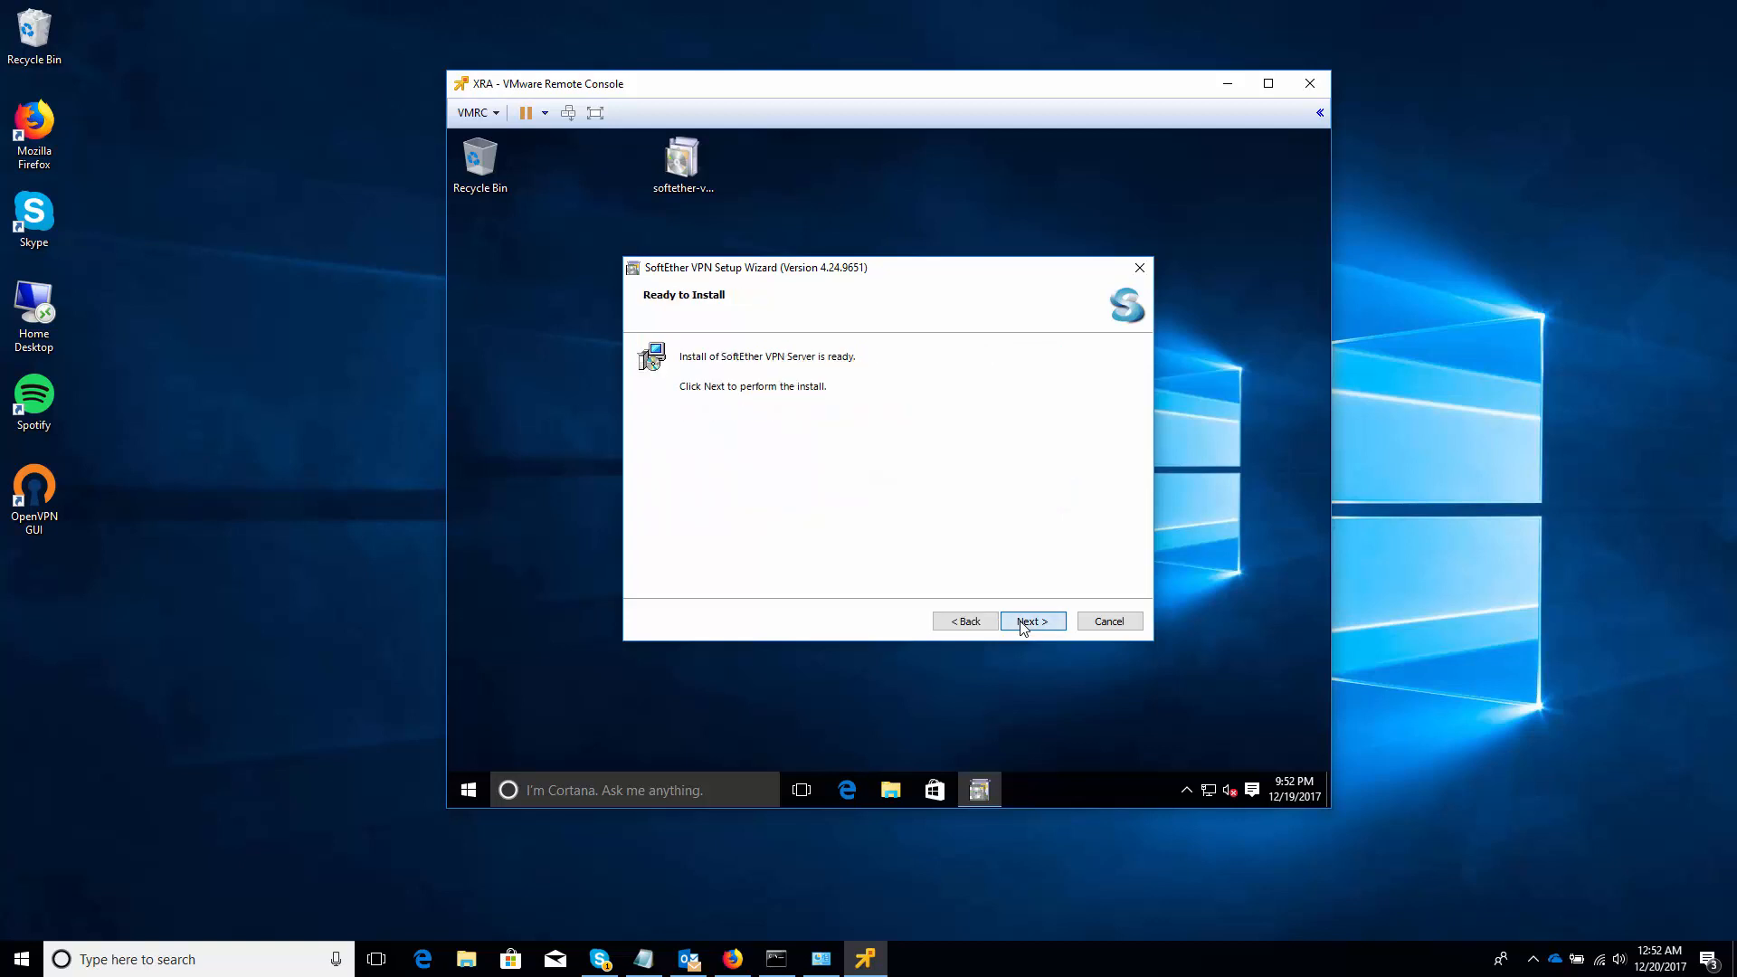
{"action": "left_click", "coordinate": [1022, 623]}
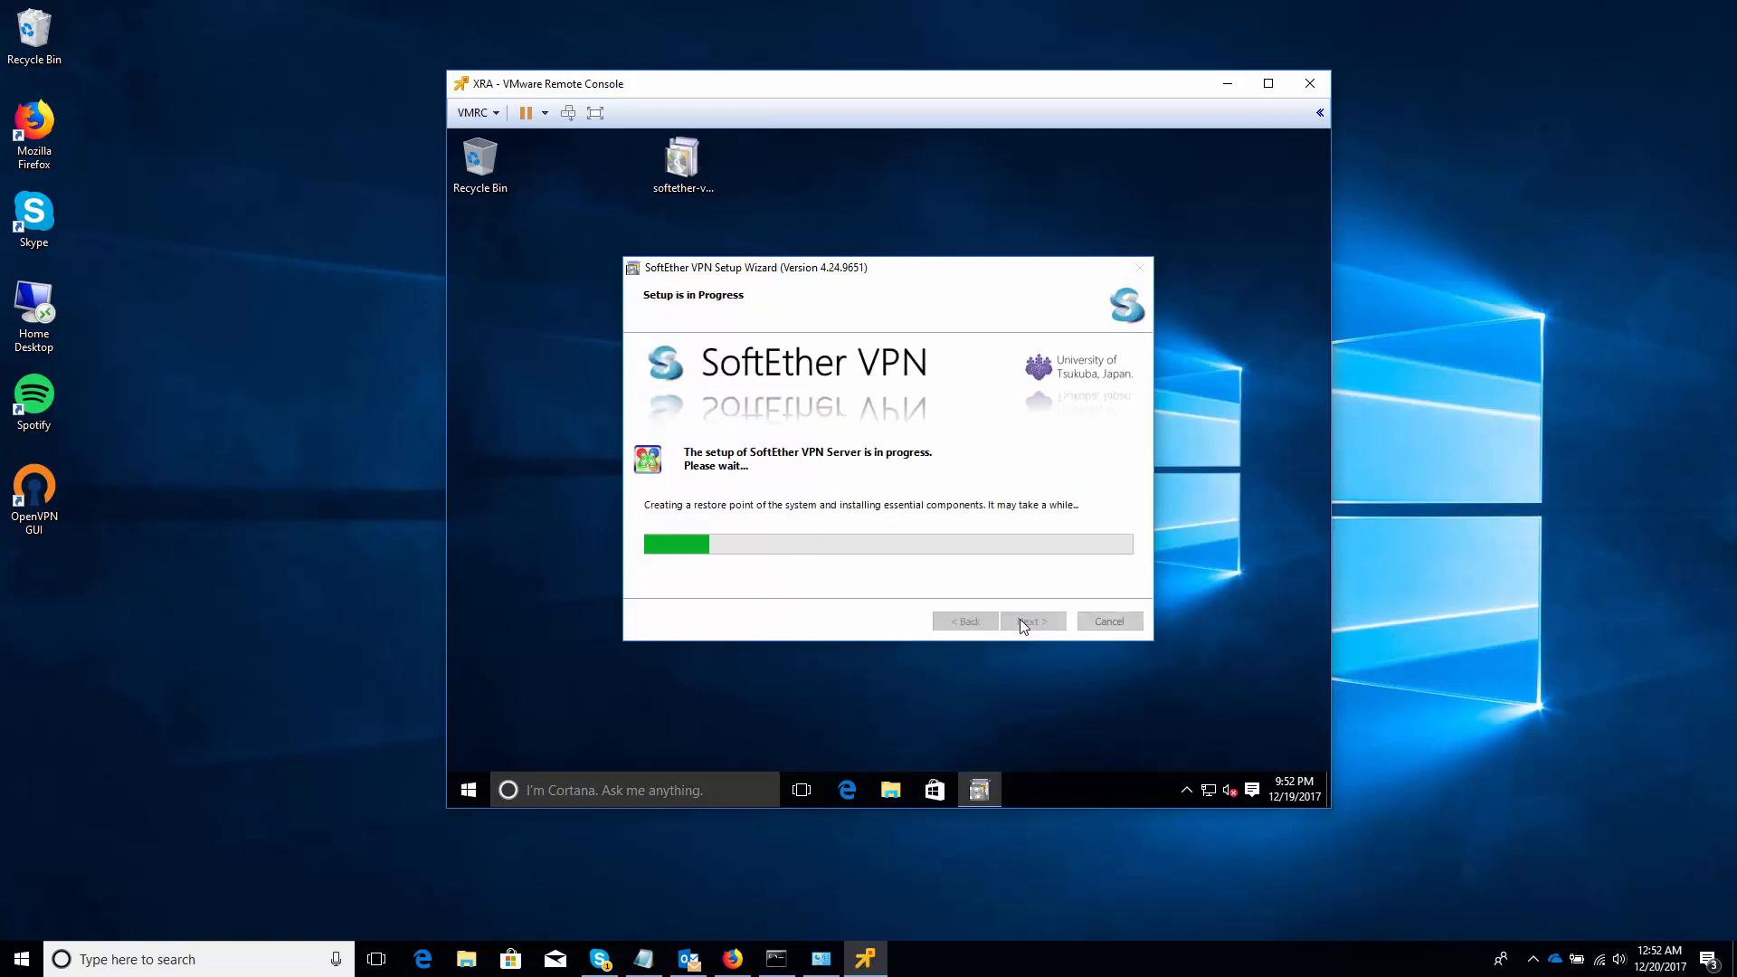
{"action": "left_click", "coordinate": [1425, 649]}
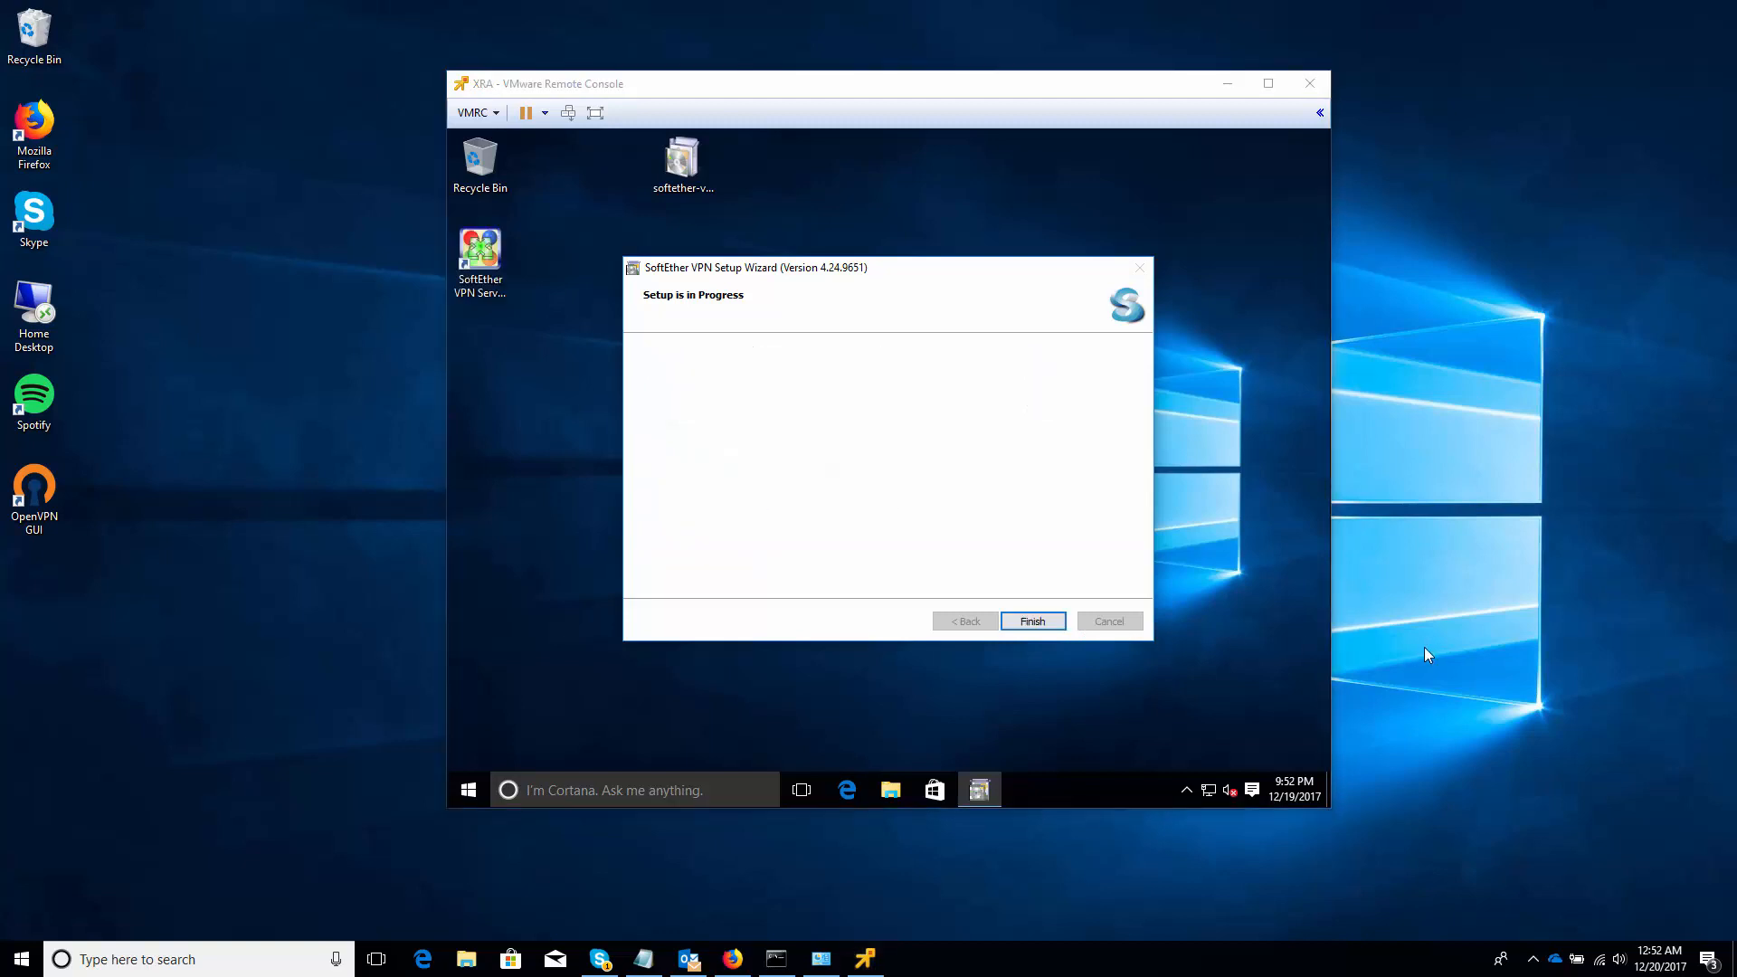
{"action": "left_click", "coordinate": [1042, 625]}
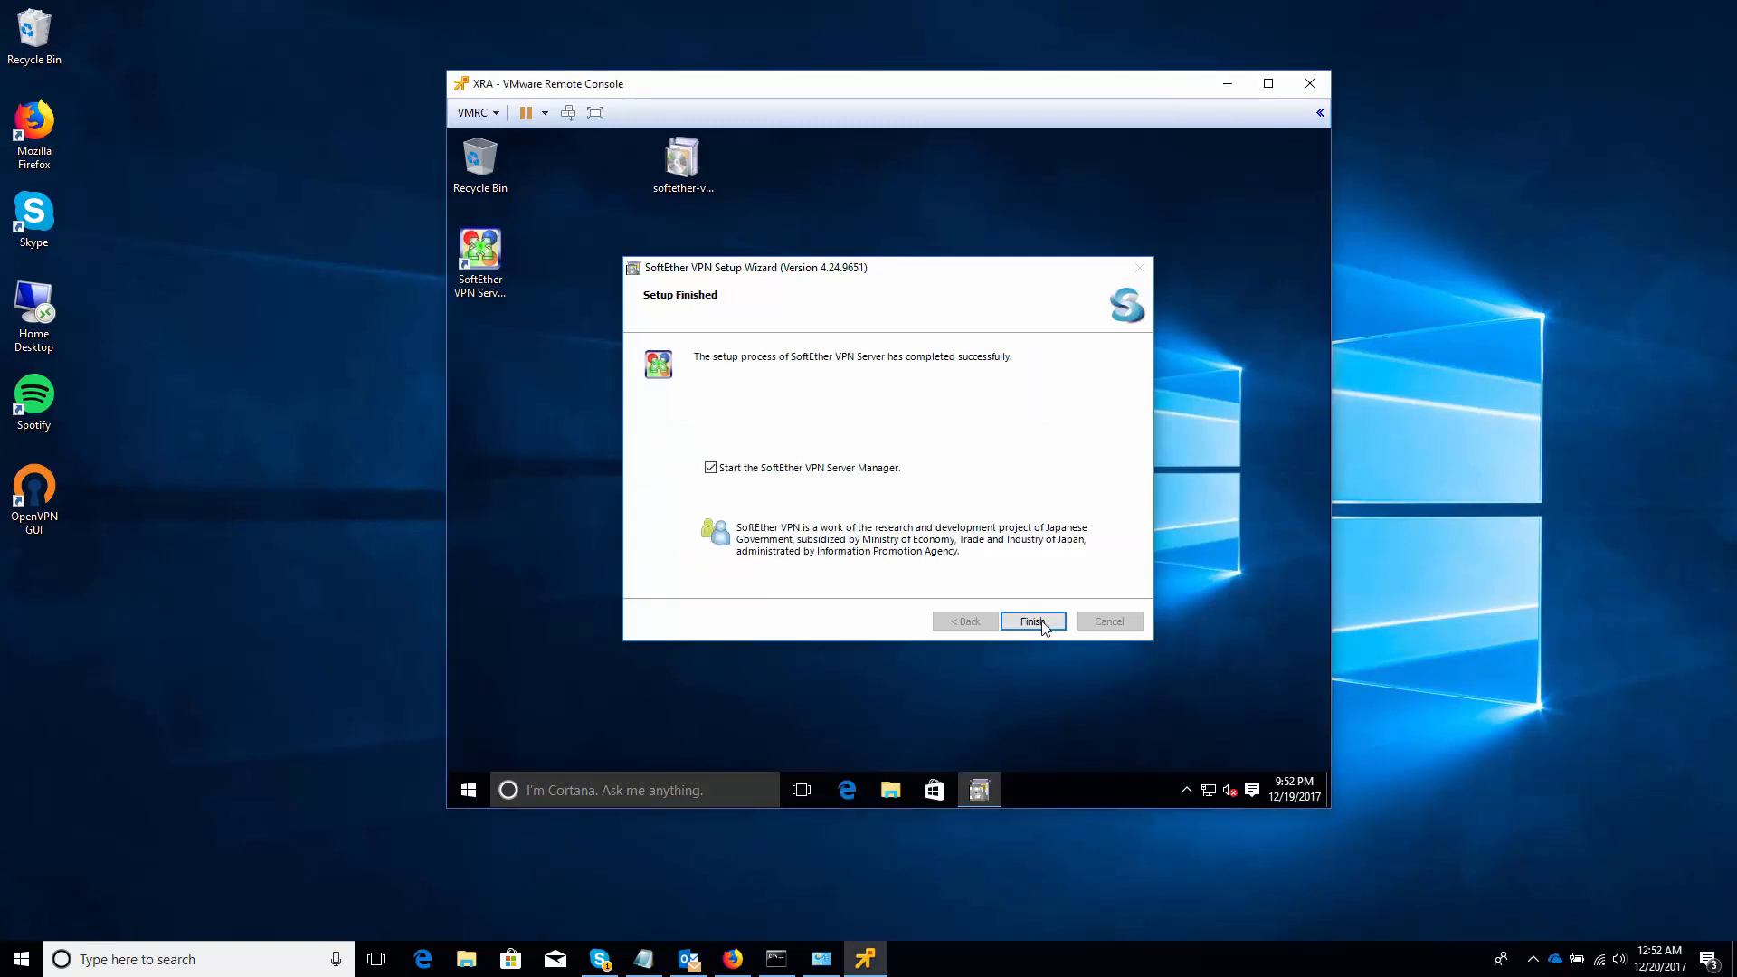
{"action": "left_click", "coordinate": [1043, 624]}
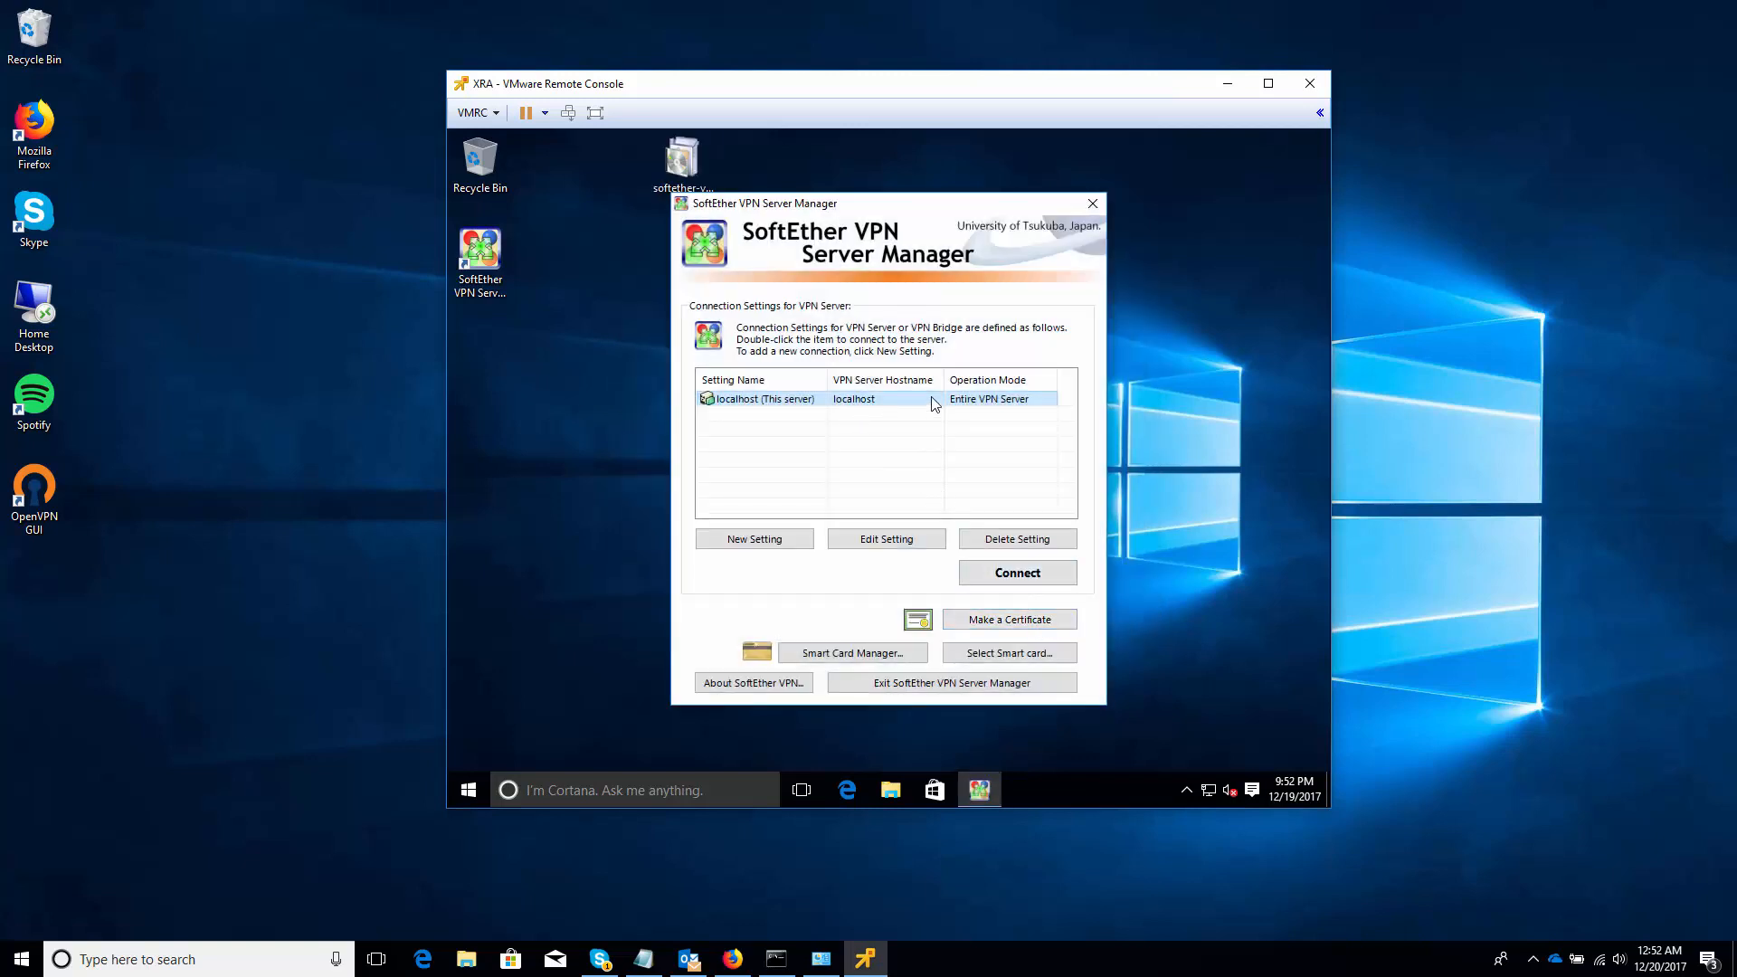
Connect to localhost and set a new, confirmed administrator password
{"action": "left_click", "coordinate": [977, 582]}
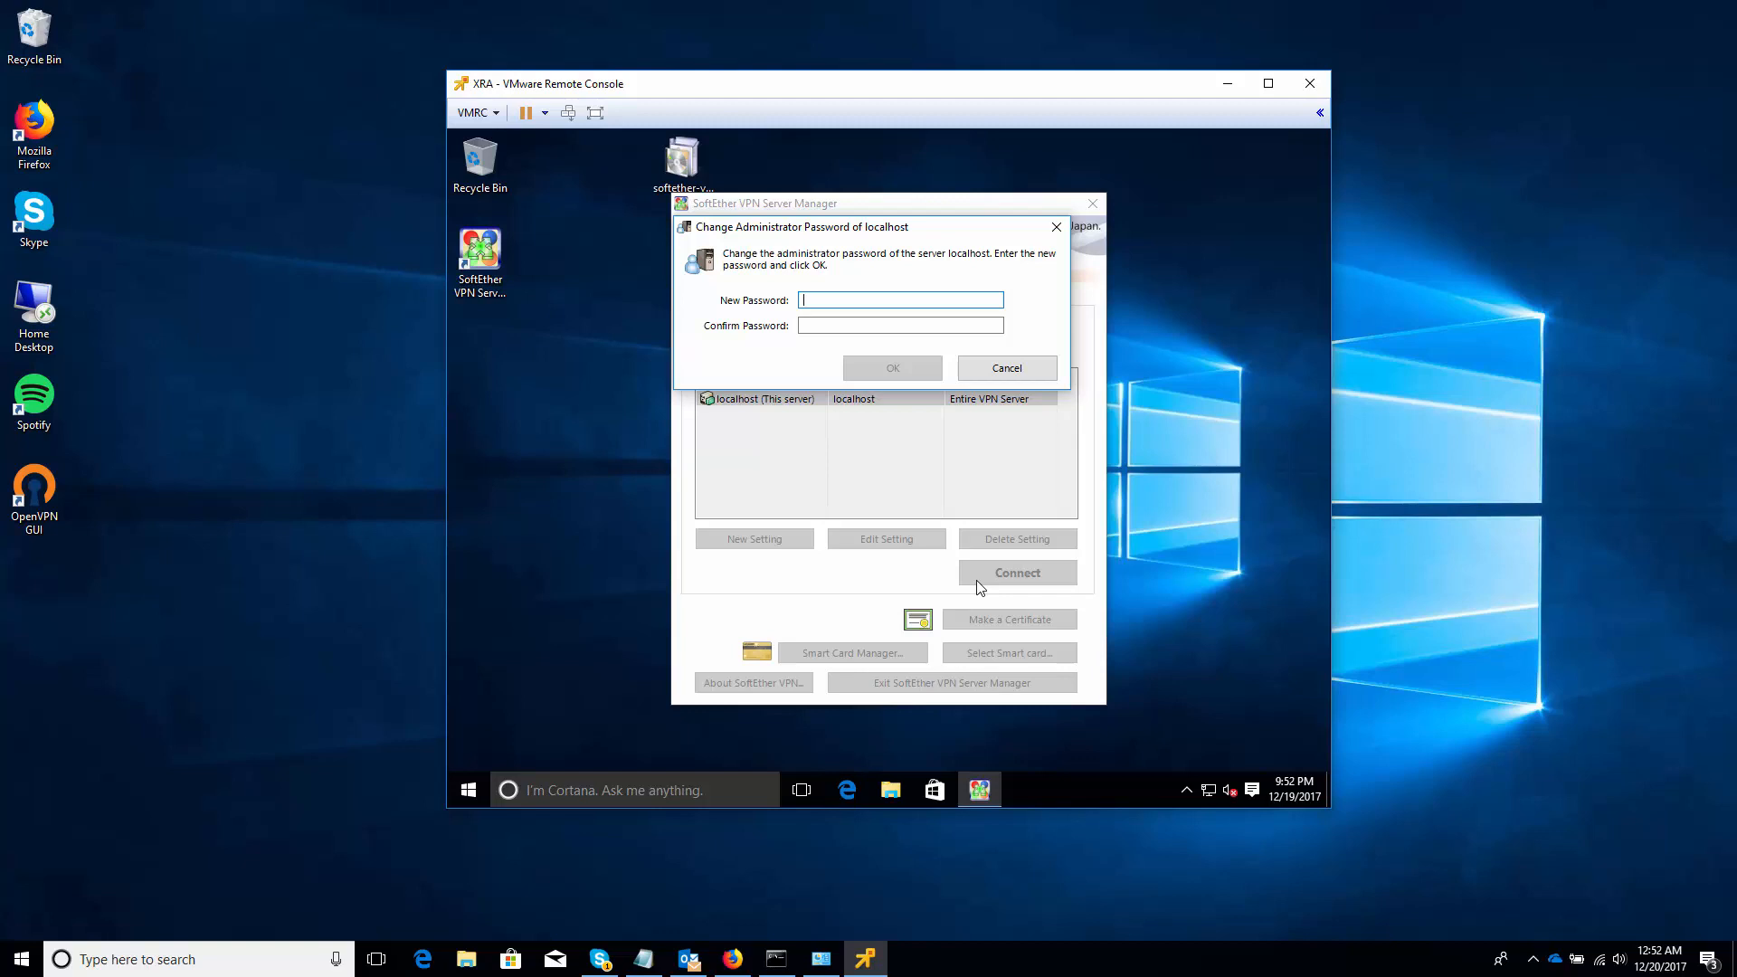
{"action": "type", "text": "*********"}
{"action": "key", "text": "Tab"}
{"action": "type", "text": "******"}
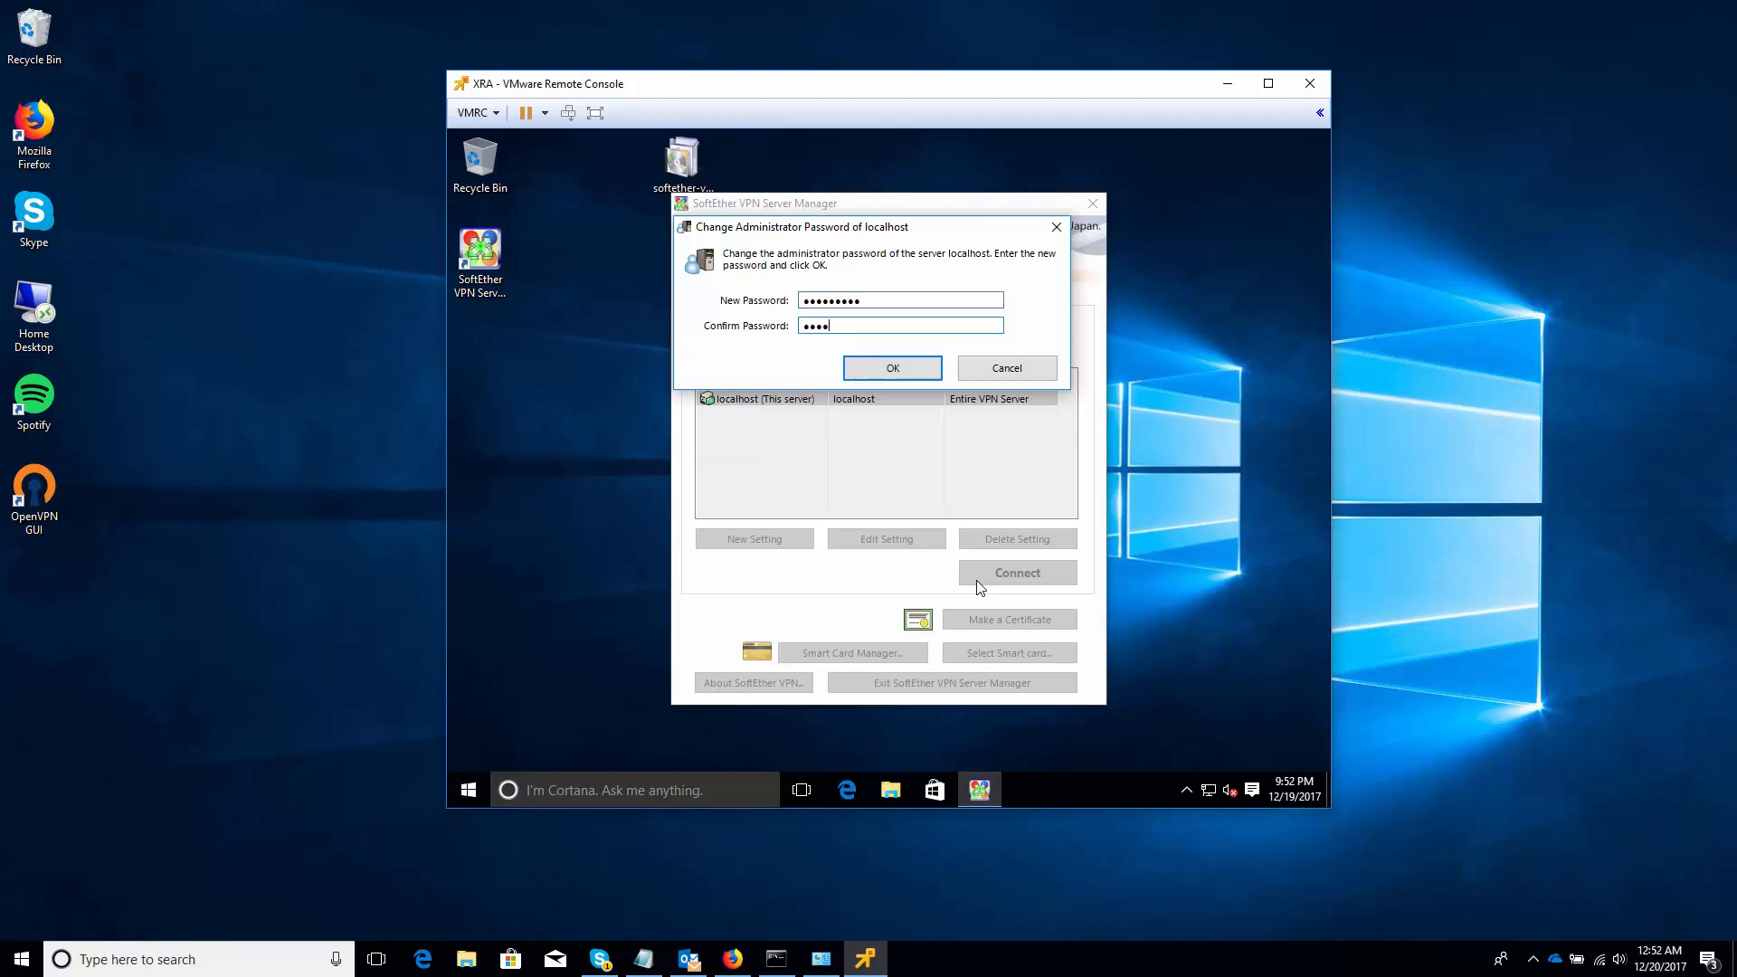
{"action": "type", "text": "***"}
{"action": "left_click", "coordinate": [924, 379]}
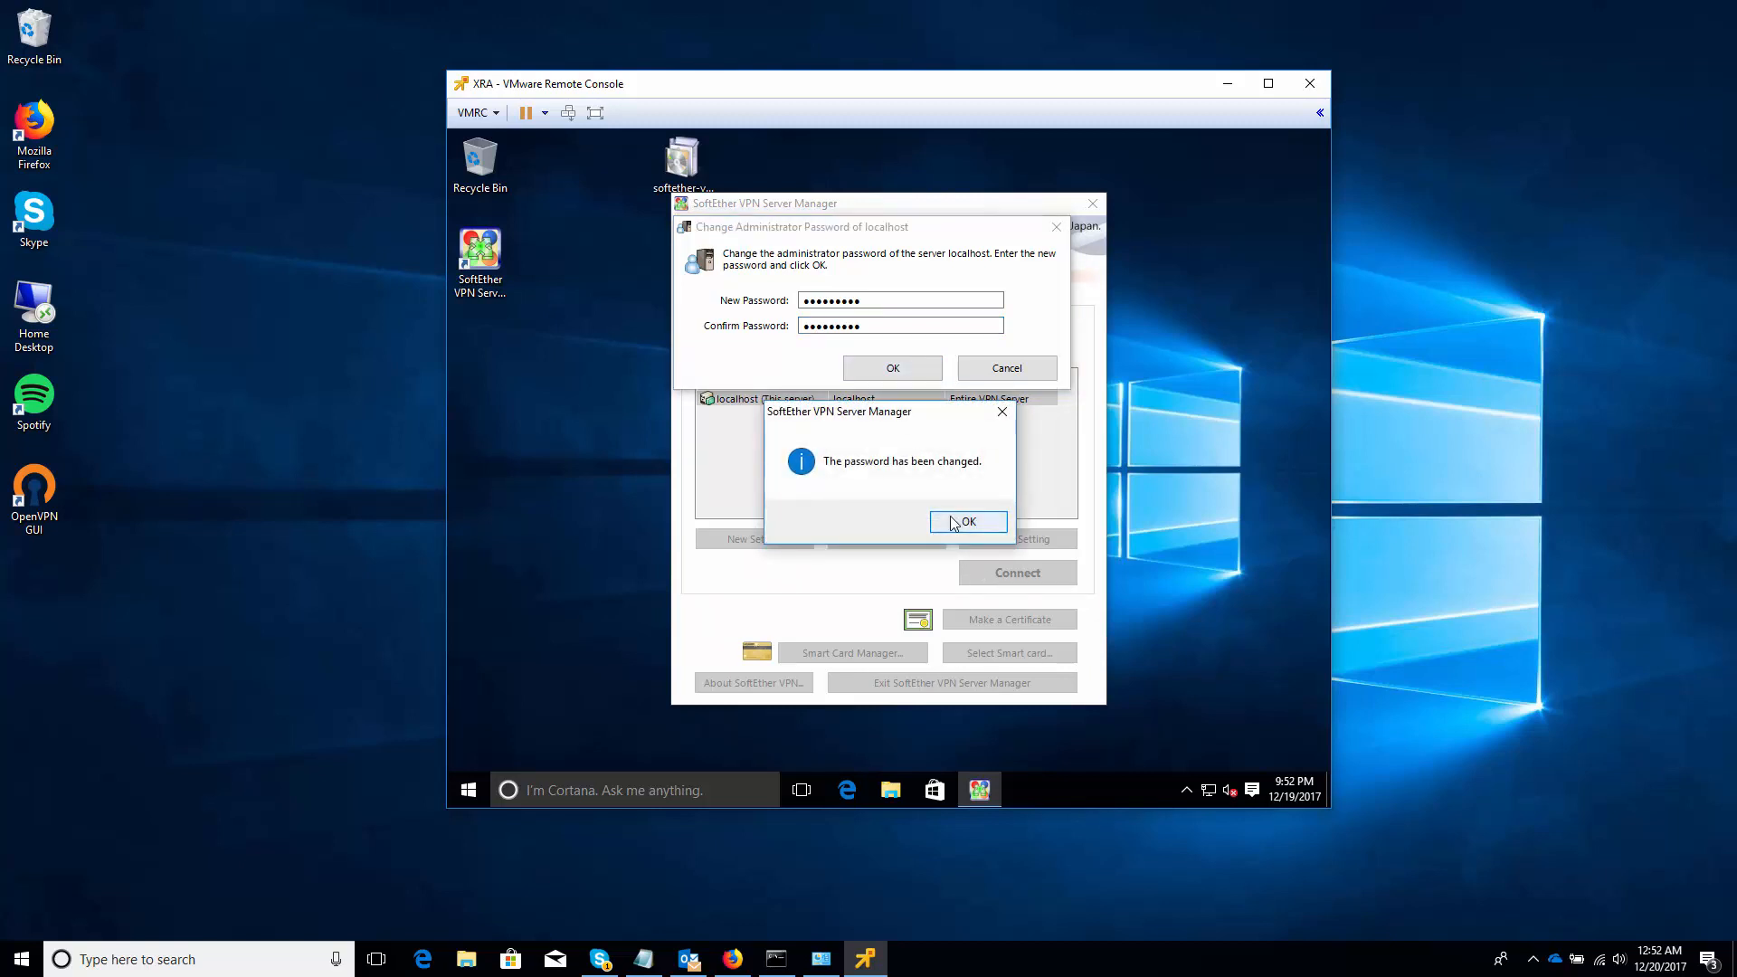
{"action": "left_click", "coordinate": [953, 522]}
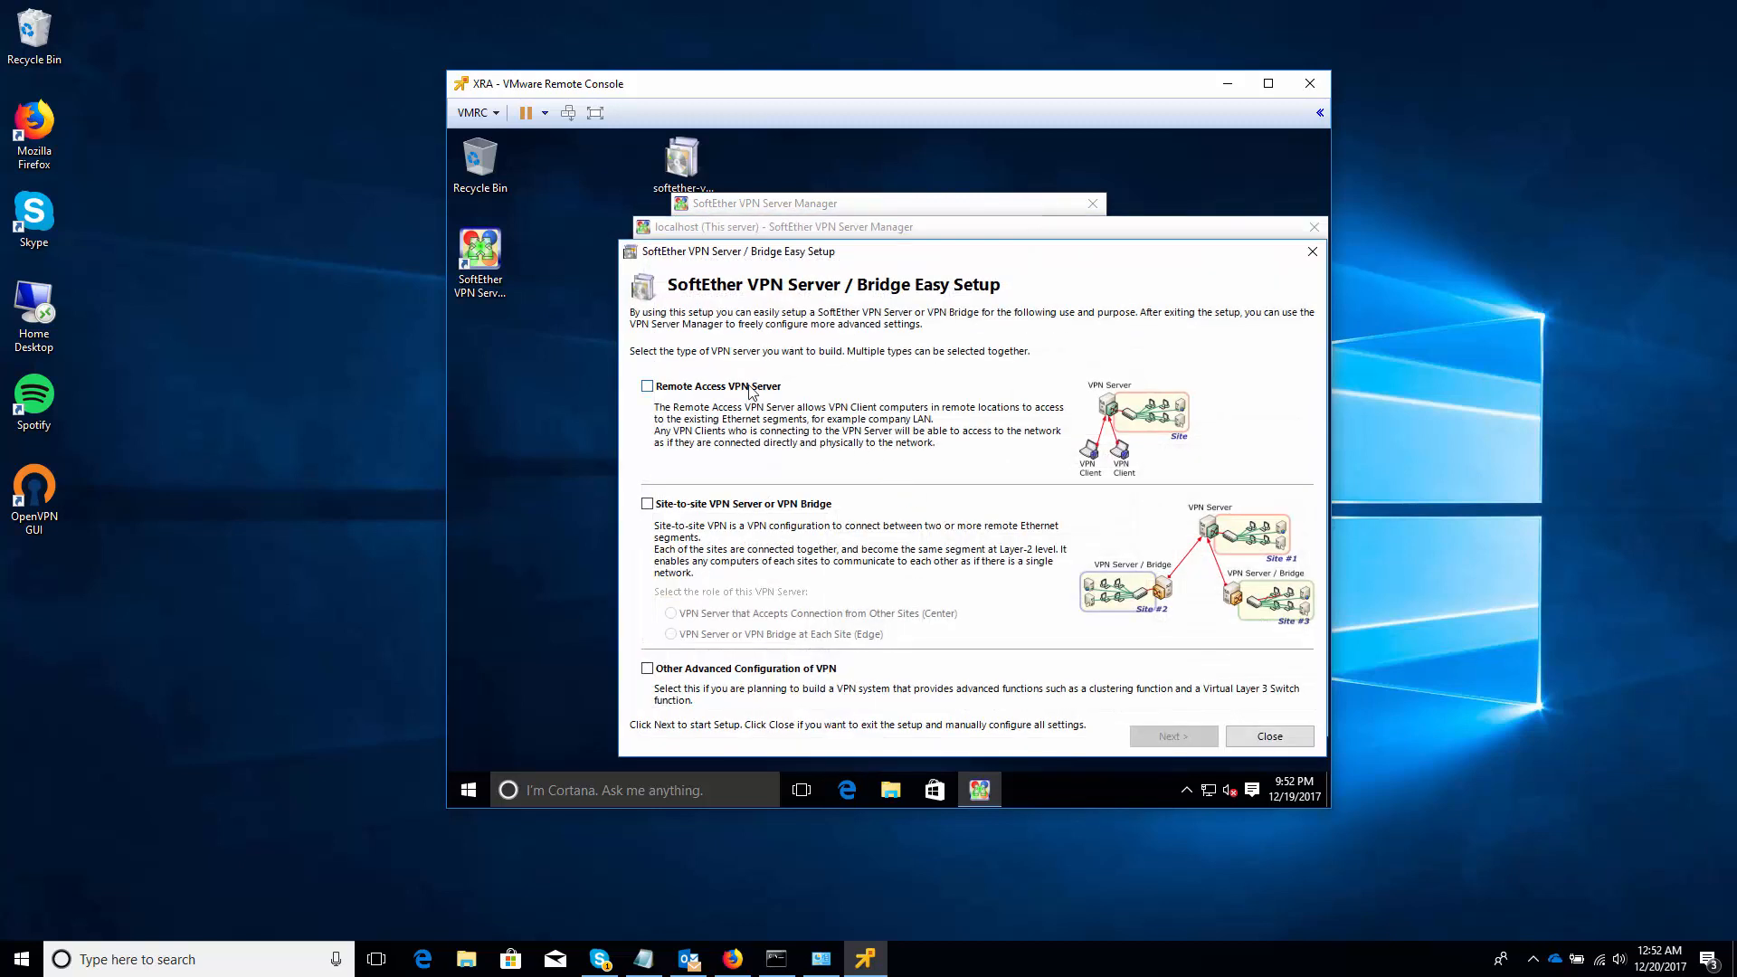
Choose Remote Access VPN Server, accept the settings reset, and name the hub 'Home Network'
{"action": "left_click", "coordinate": [750, 389]}
{"action": "left_click", "coordinate": [1167, 739]}
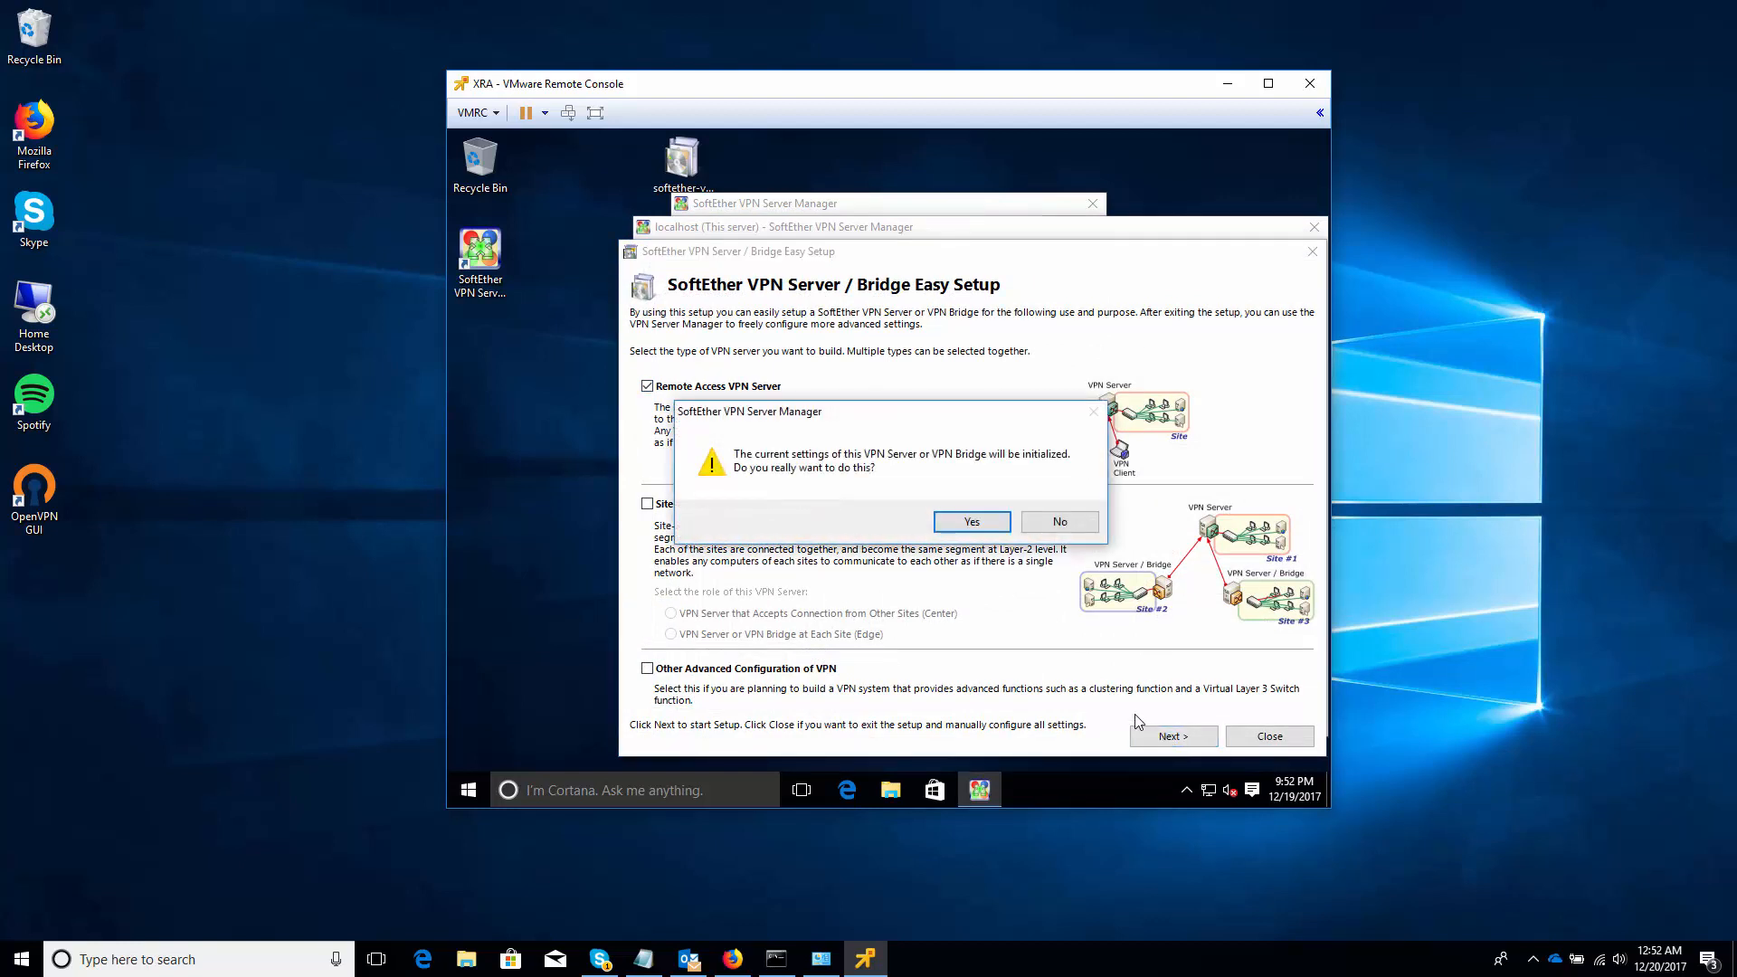
{"action": "left_click", "coordinate": [945, 522]}
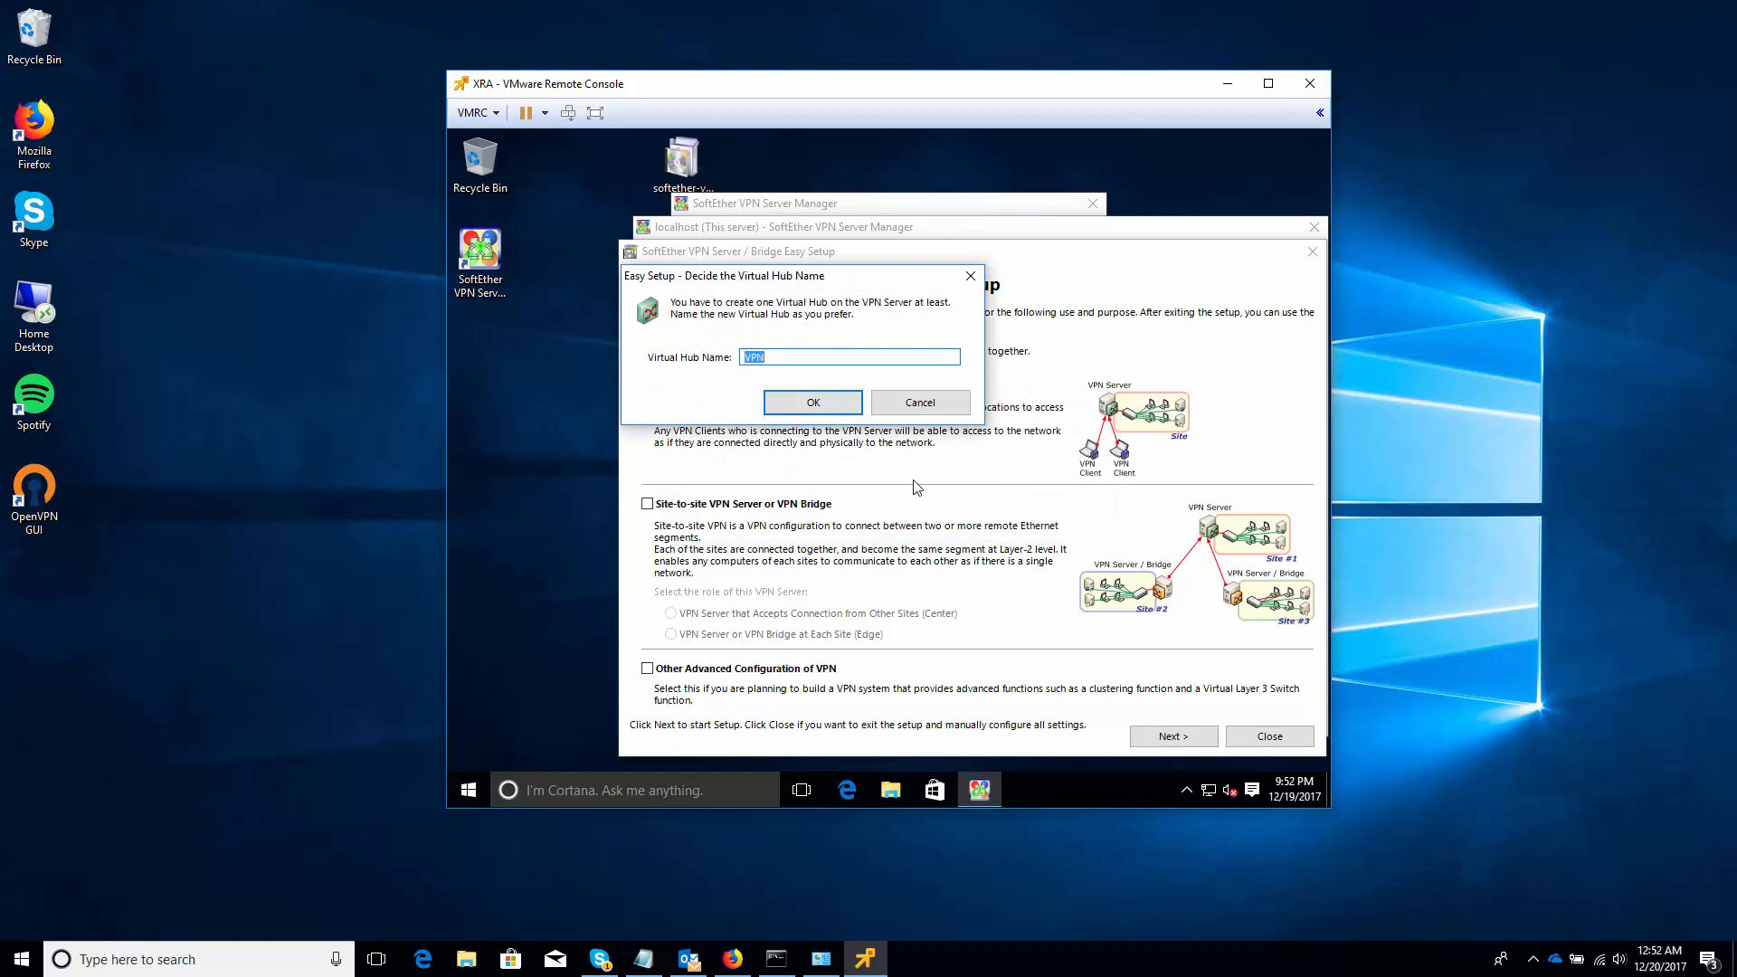
{"action": "type", "text": "Home Network"}
{"action": "left_click", "coordinate": [820, 402]}
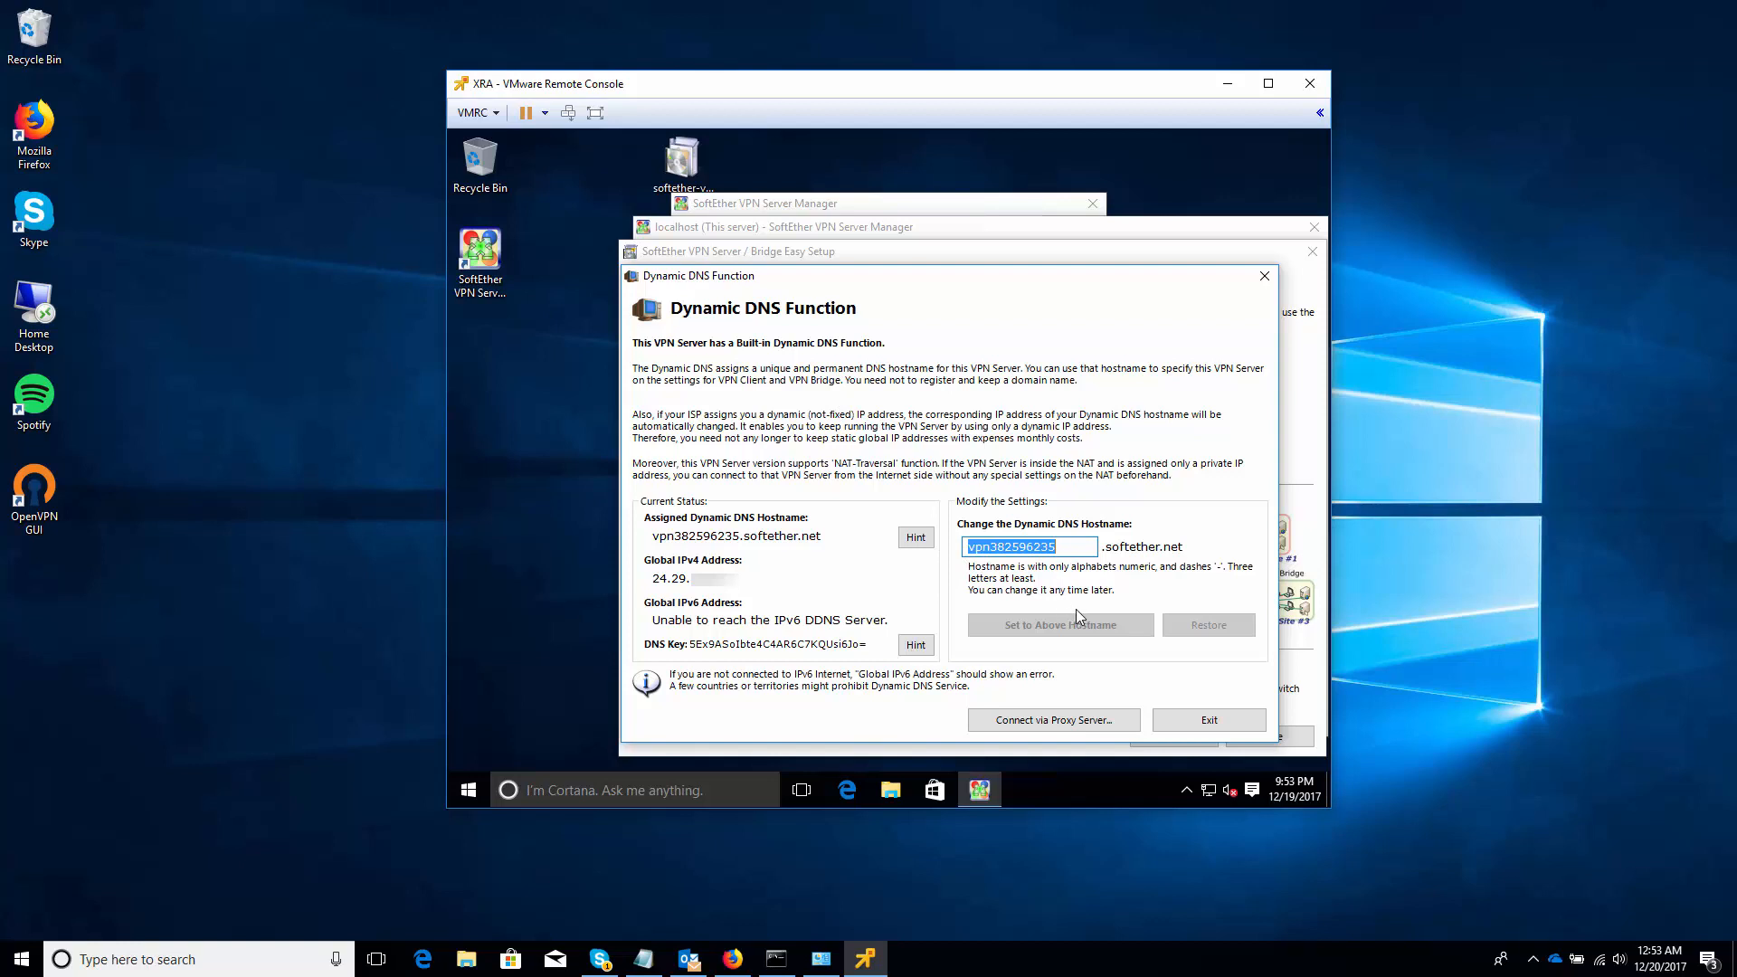
Exit the Dynamic DNS Function dialog to reach the IPsec / L2TP settings
{"action": "left_click", "coordinate": [1196, 726]}
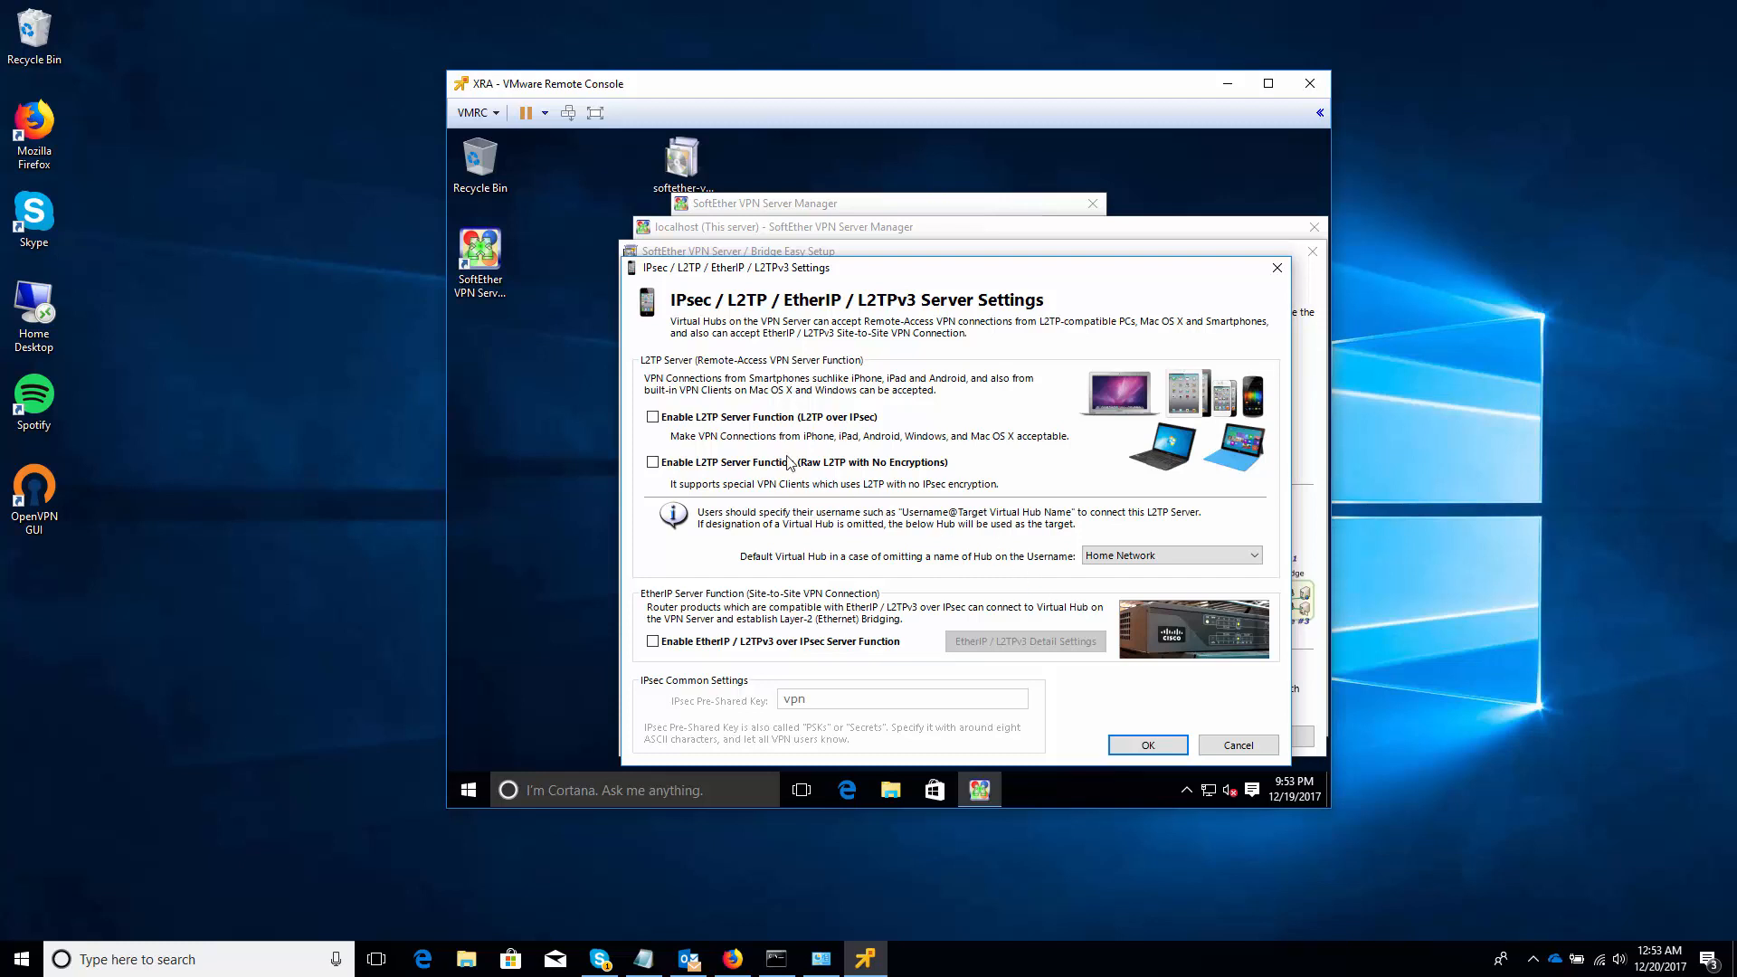
{"action": "left_click", "coordinate": [738, 417]}
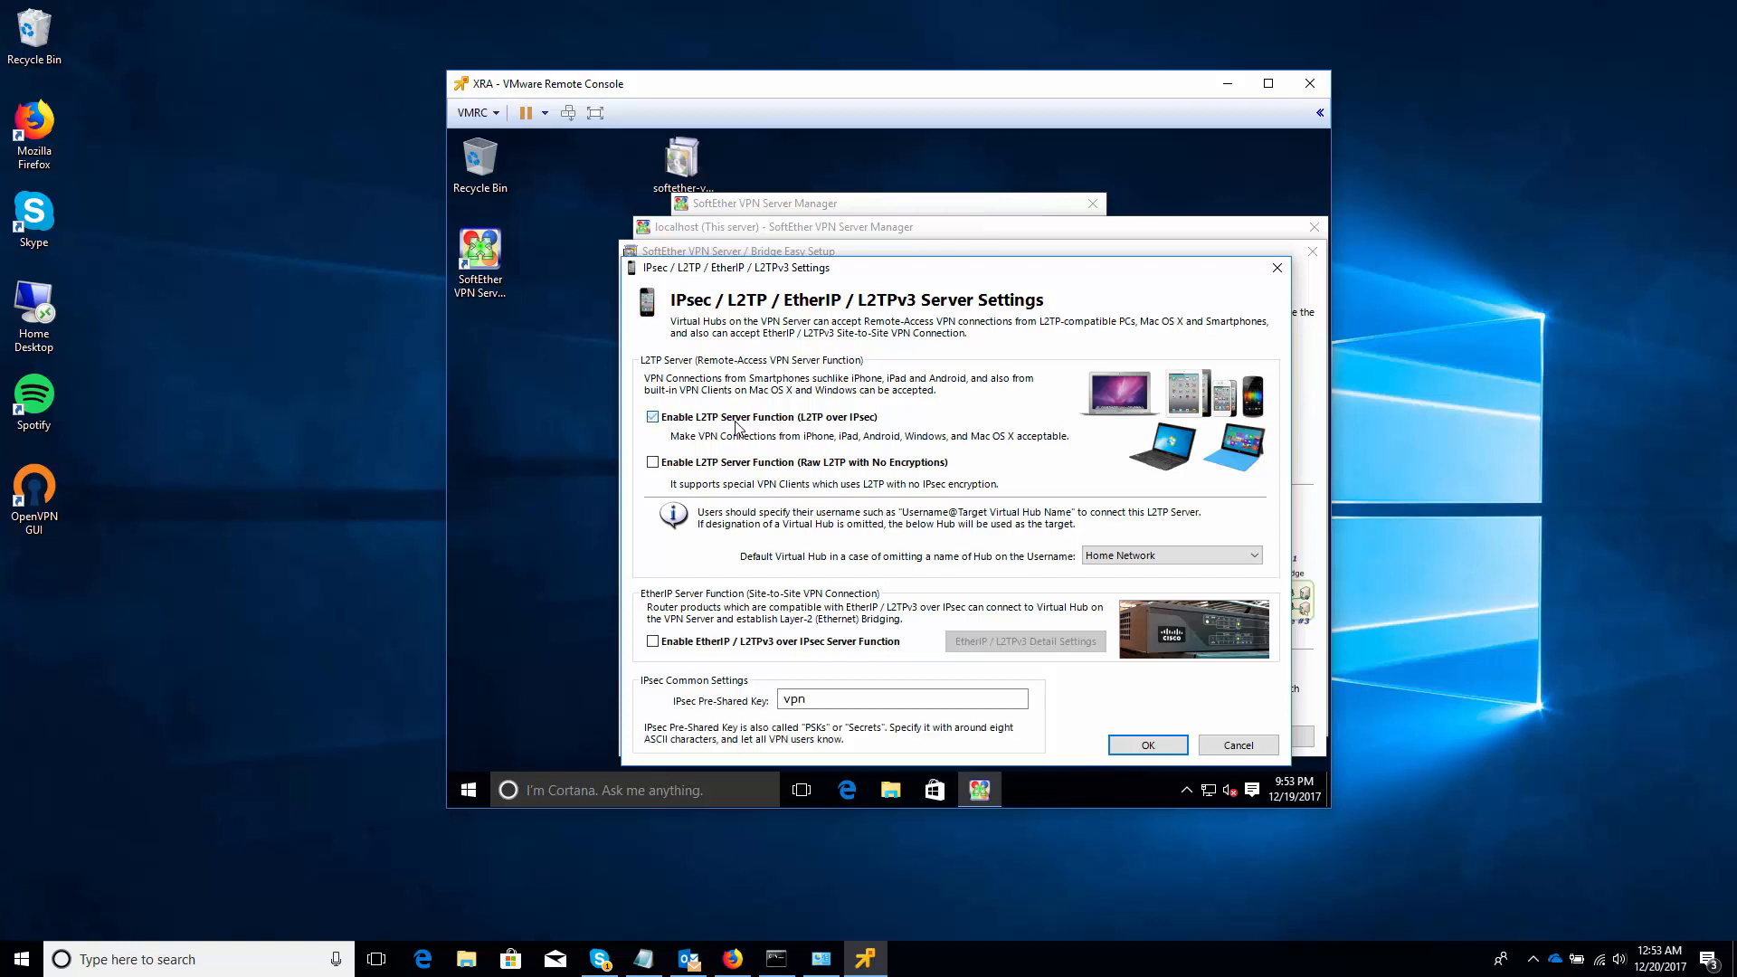
{"action": "left_click", "coordinate": [828, 701]}
{"action": "left_click_drag", "start_coordinate": [828, 701], "coordinate": [766, 699]}
{"action": "type", "text": "Password1"}
Save the L2TP settings, enable VPN Azure, and continue to VPN Easy Setup Tasks
{"action": "left_click", "coordinate": [1150, 745]}
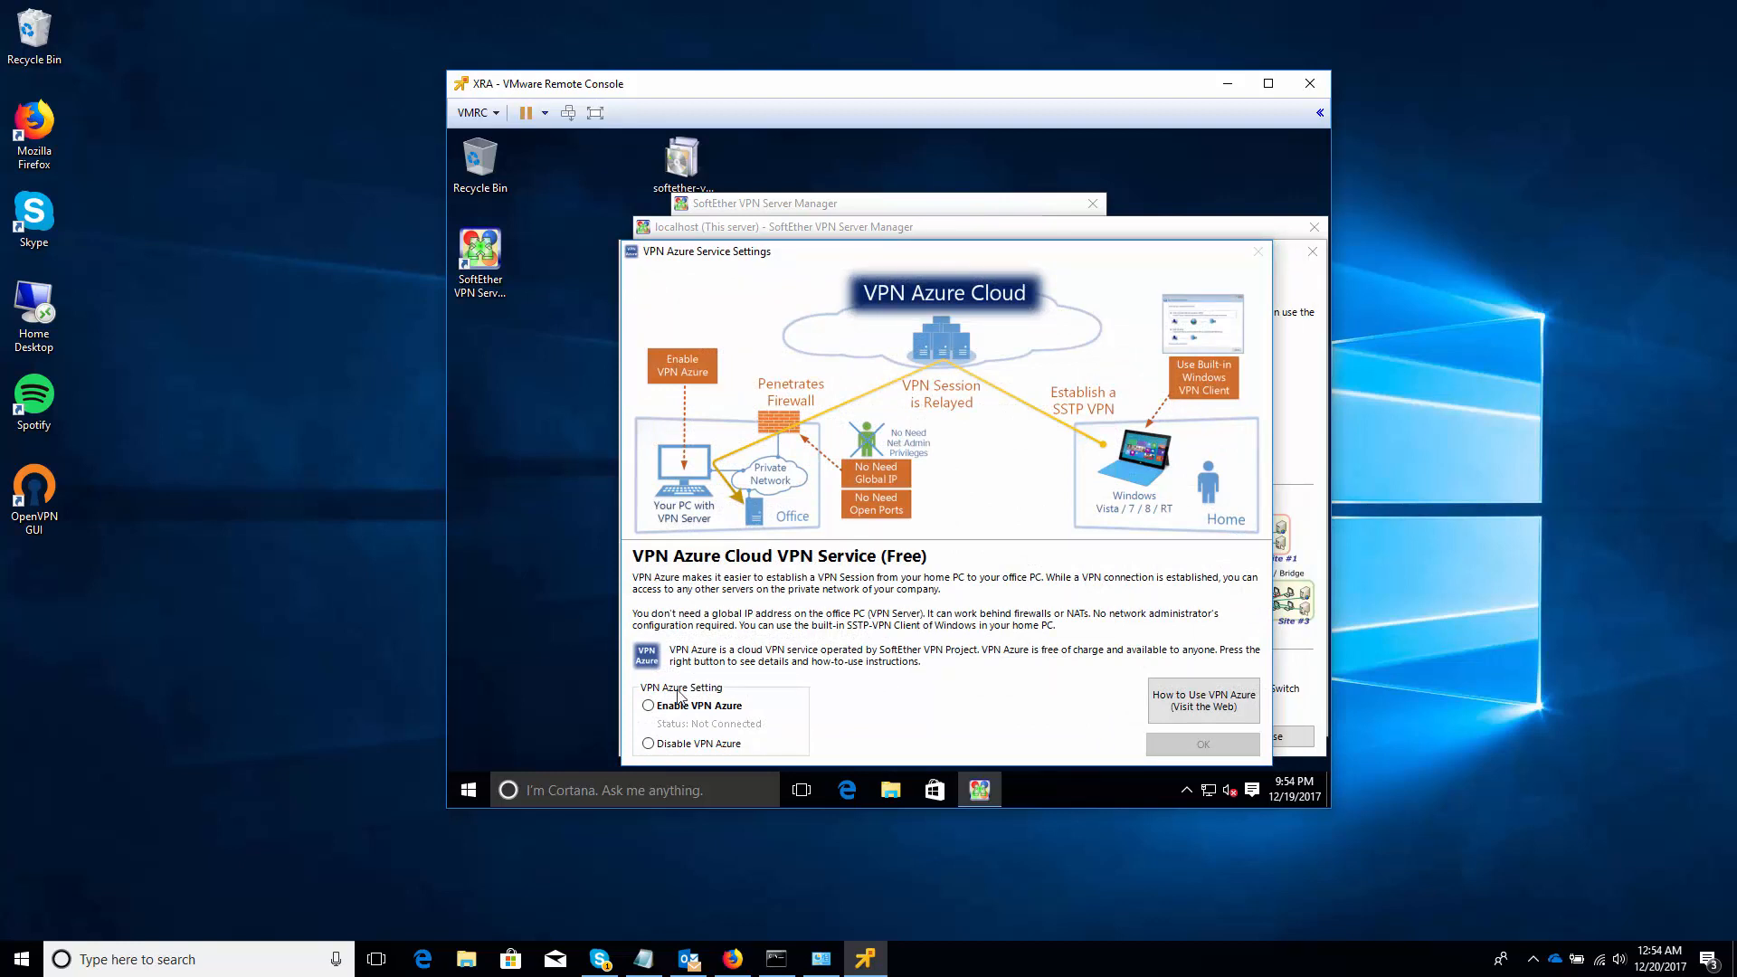
{"action": "left_click", "coordinate": [658, 710]}
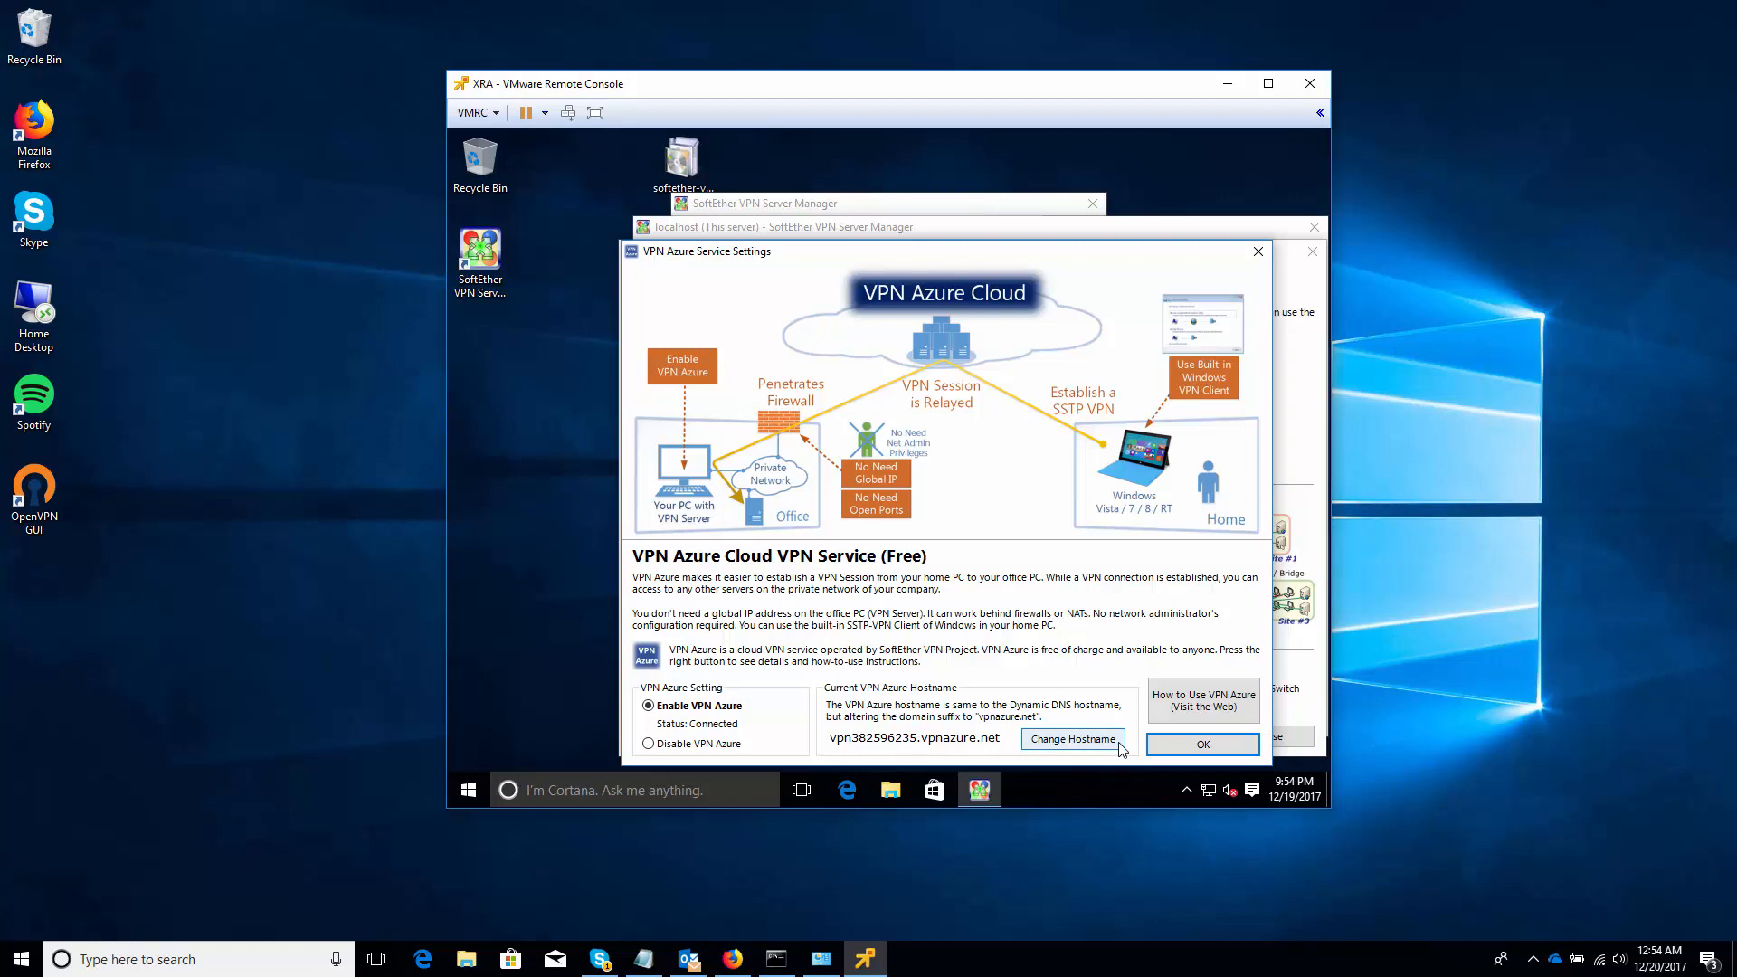
{"action": "left_click", "coordinate": [1201, 745]}
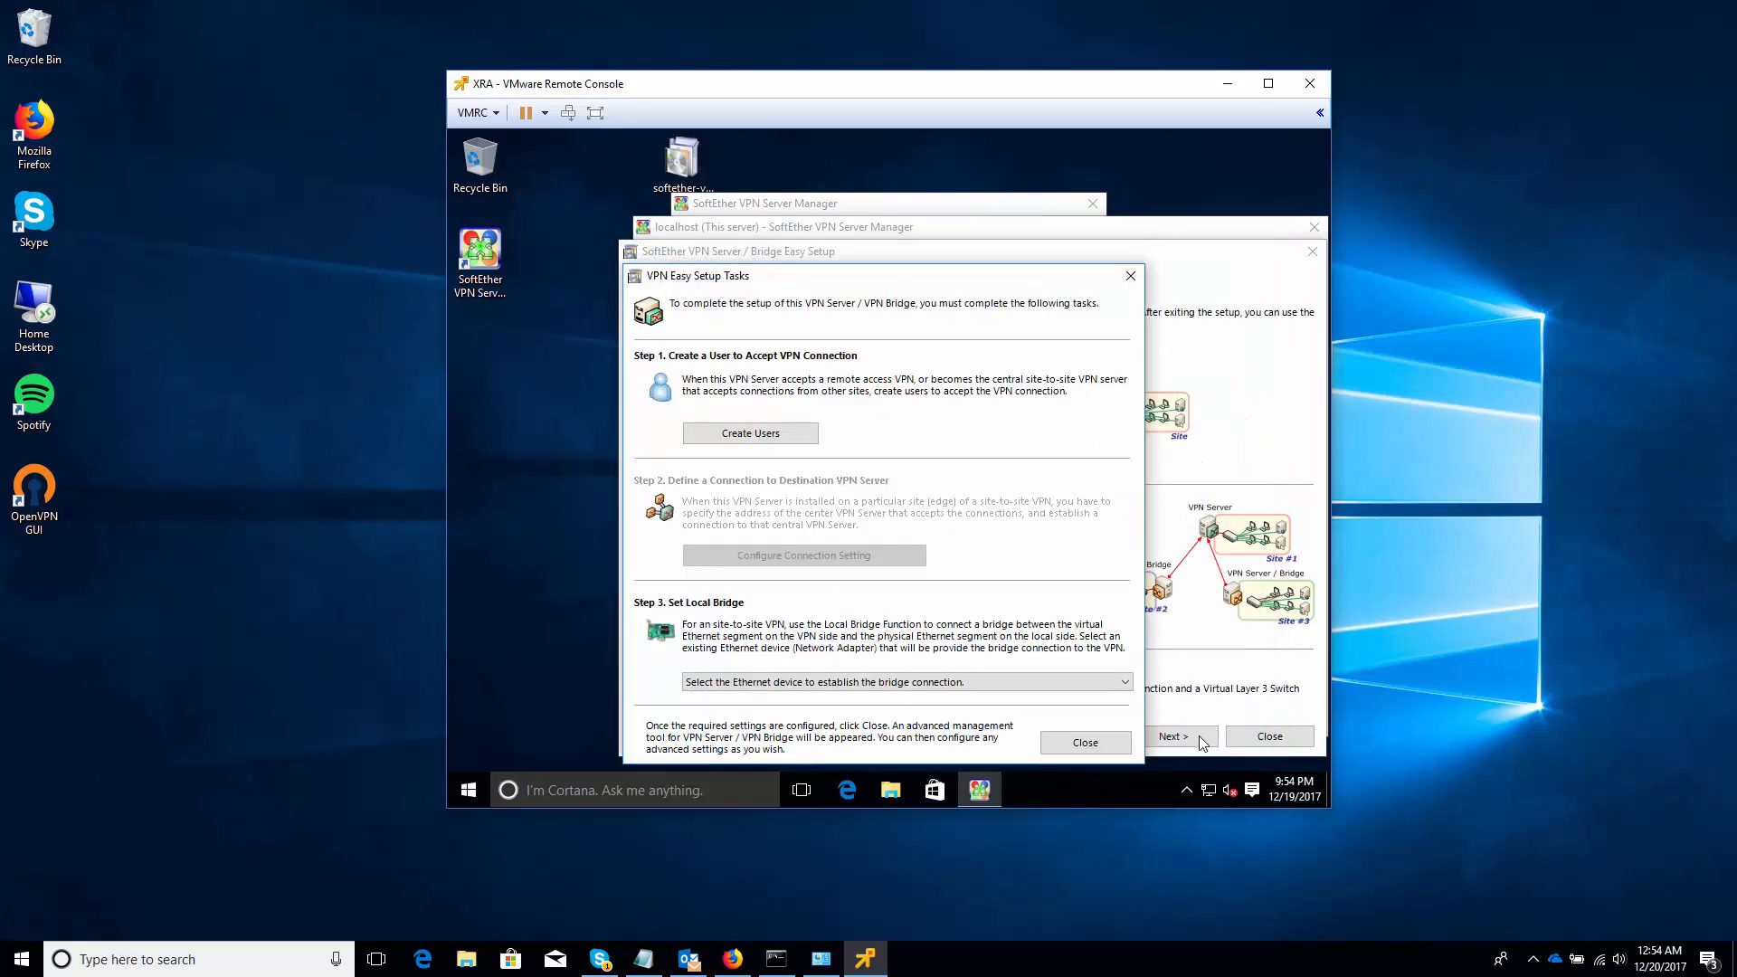
Create a Home Network hub user with a user name and a confirmed password
{"action": "left_click", "coordinate": [797, 436]}
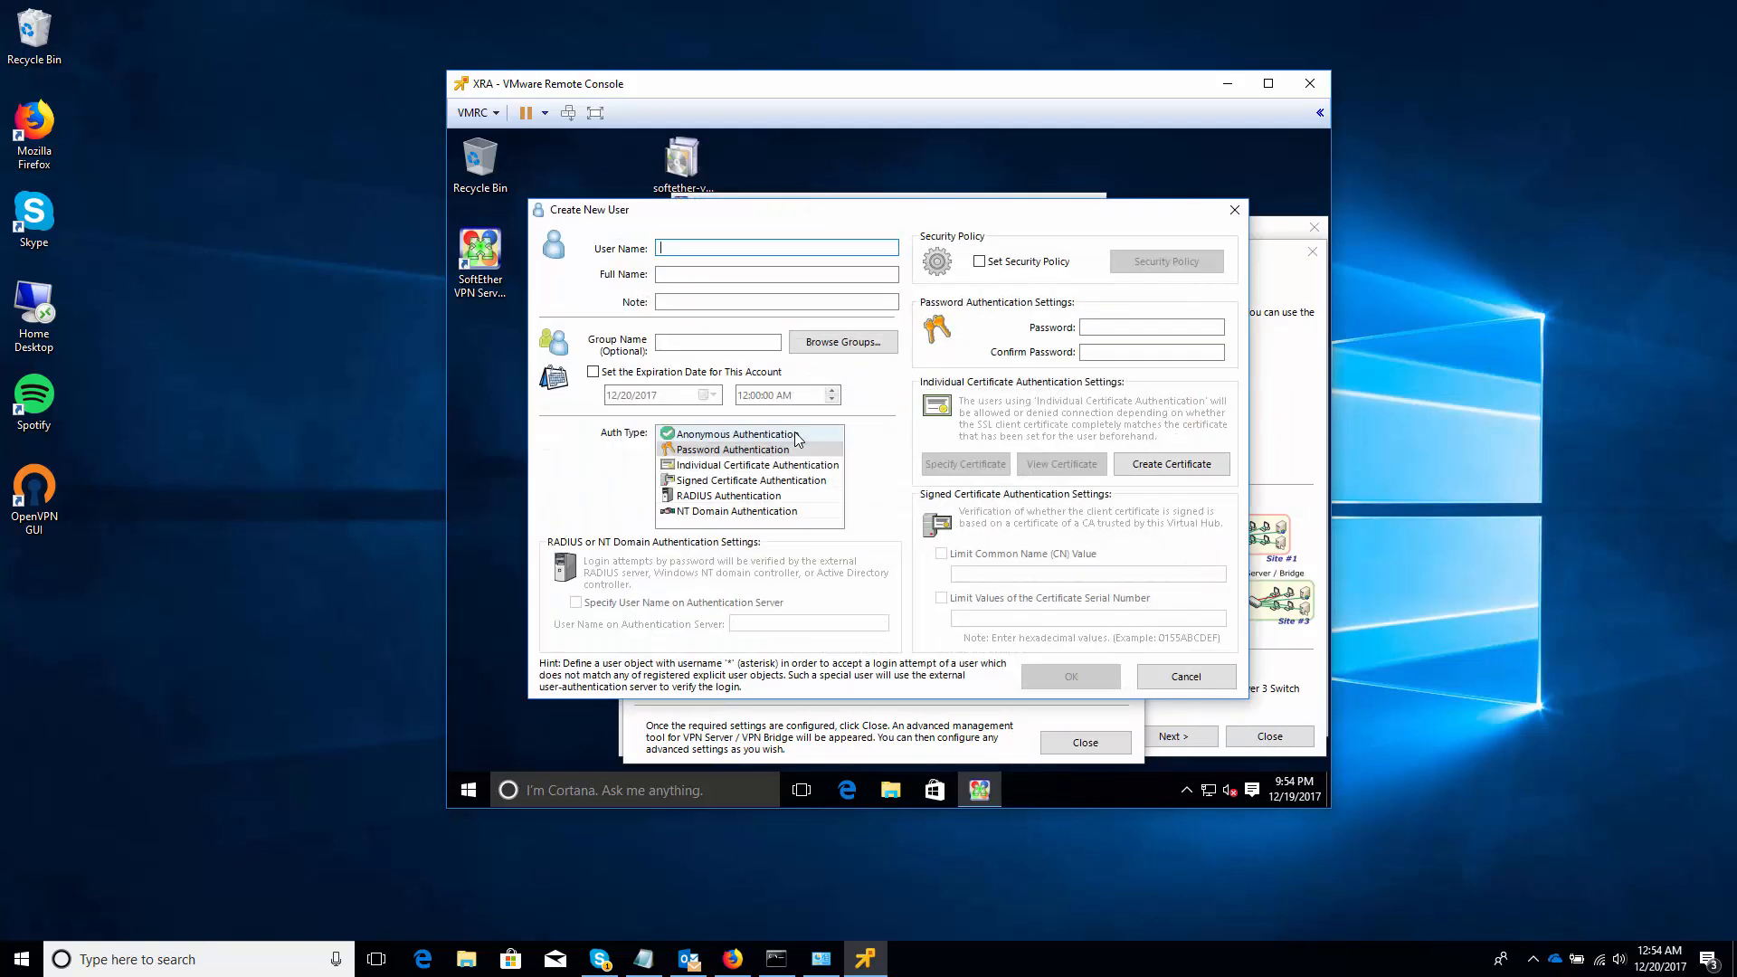
{"action": "type", "text": "travis"}
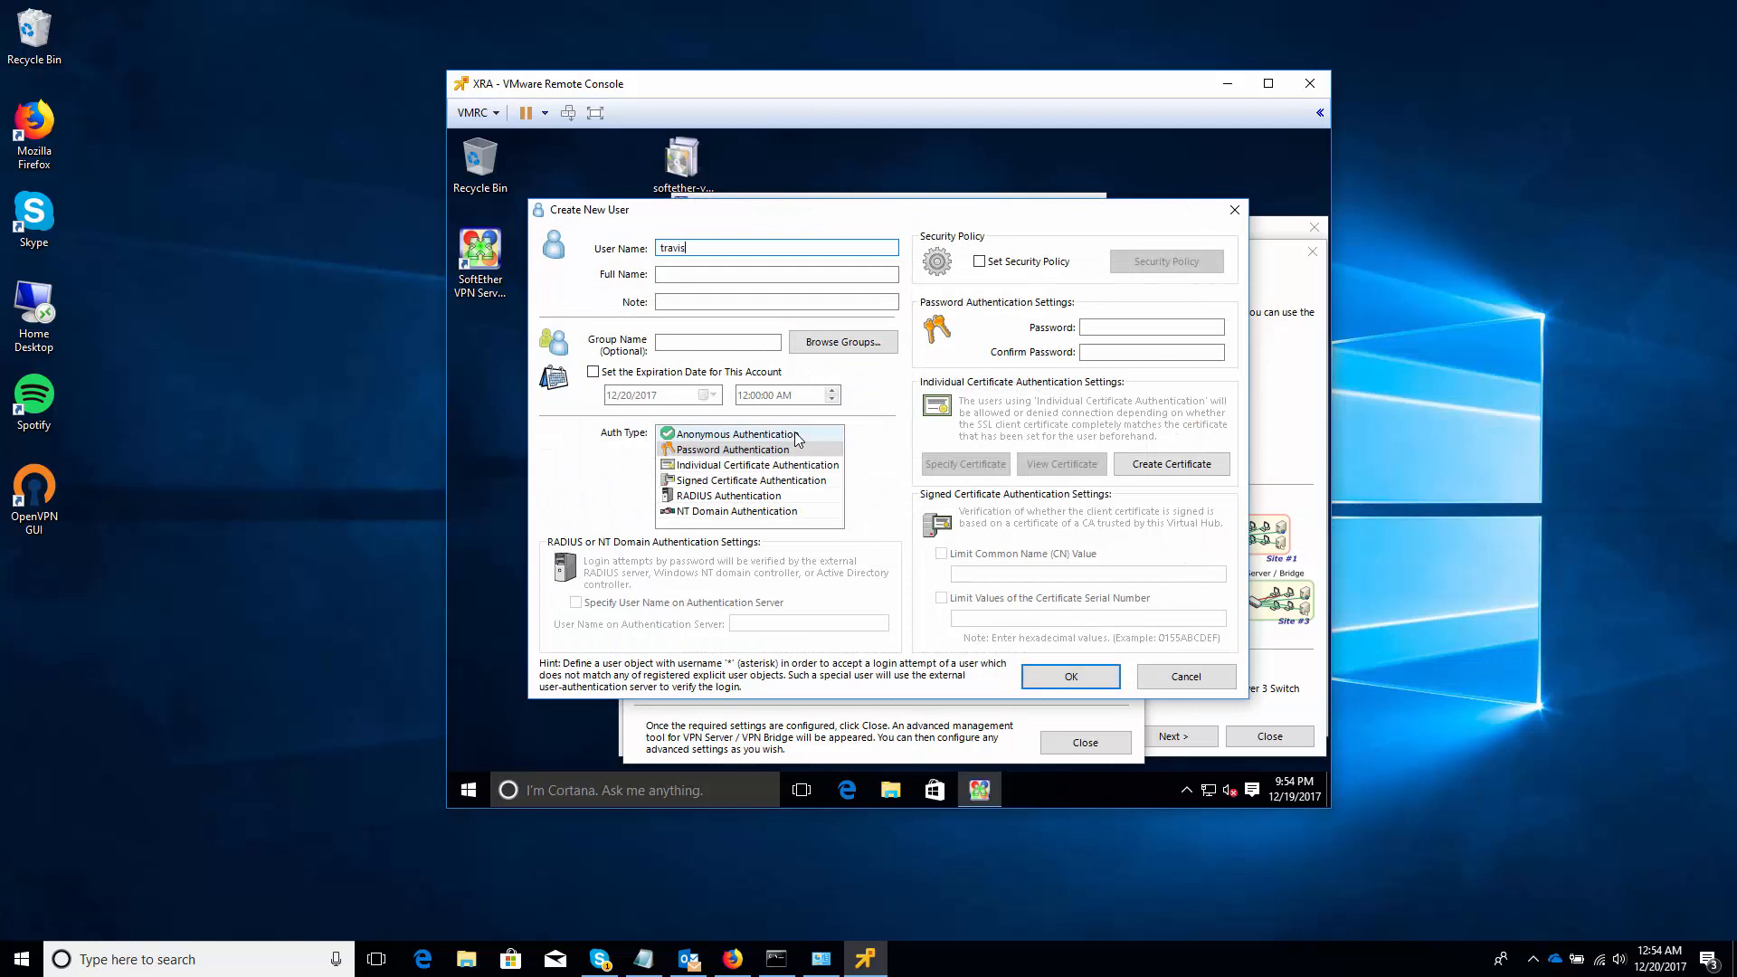
{"action": "left_click", "coordinate": [1111, 329]}
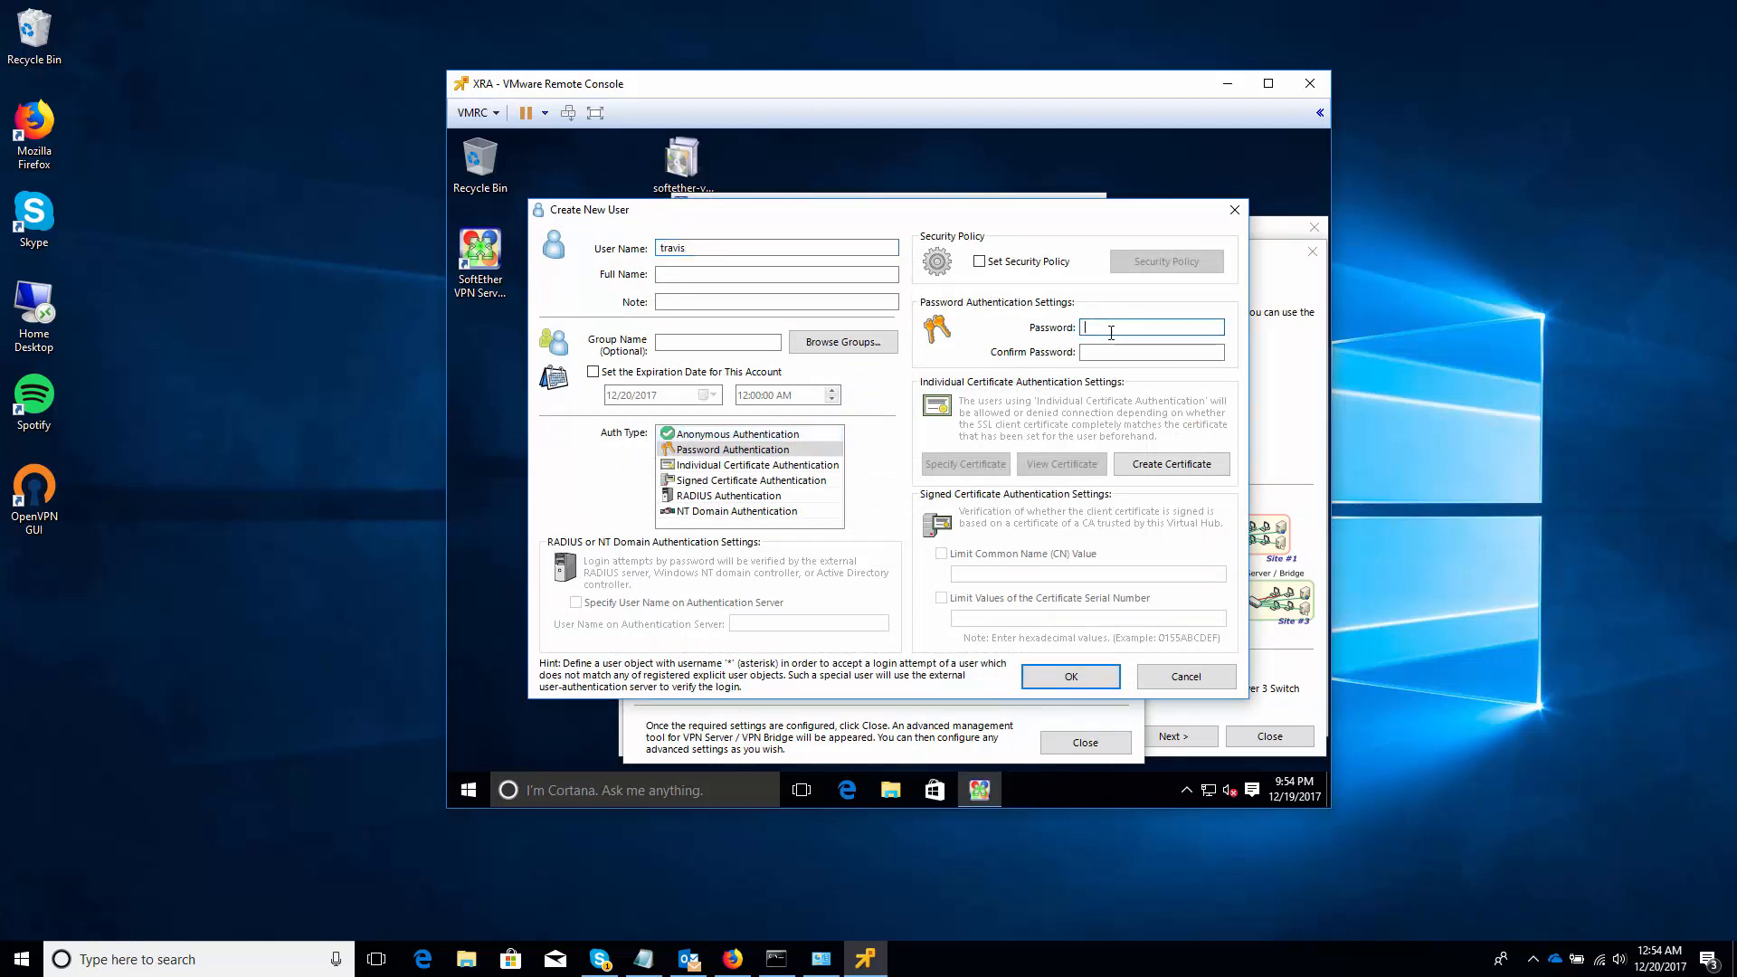
{"action": "type", "text": "*********"}
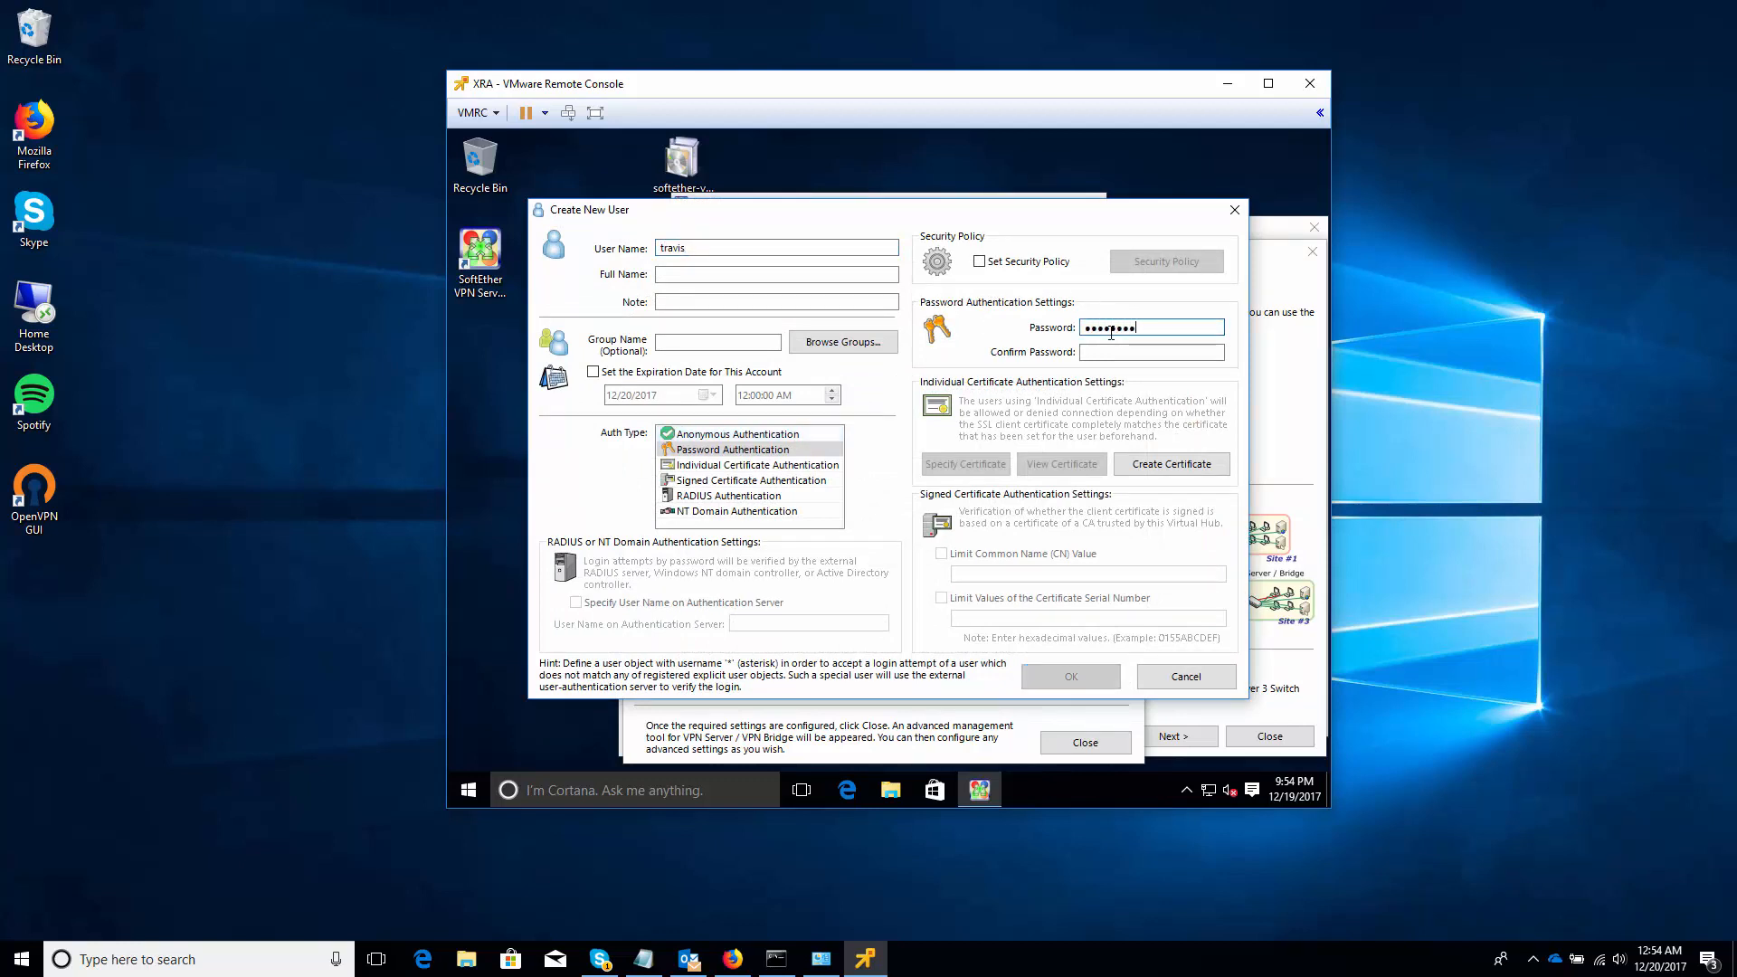
{"action": "key", "text": "Tab"}
{"action": "type", "text": "*********"}
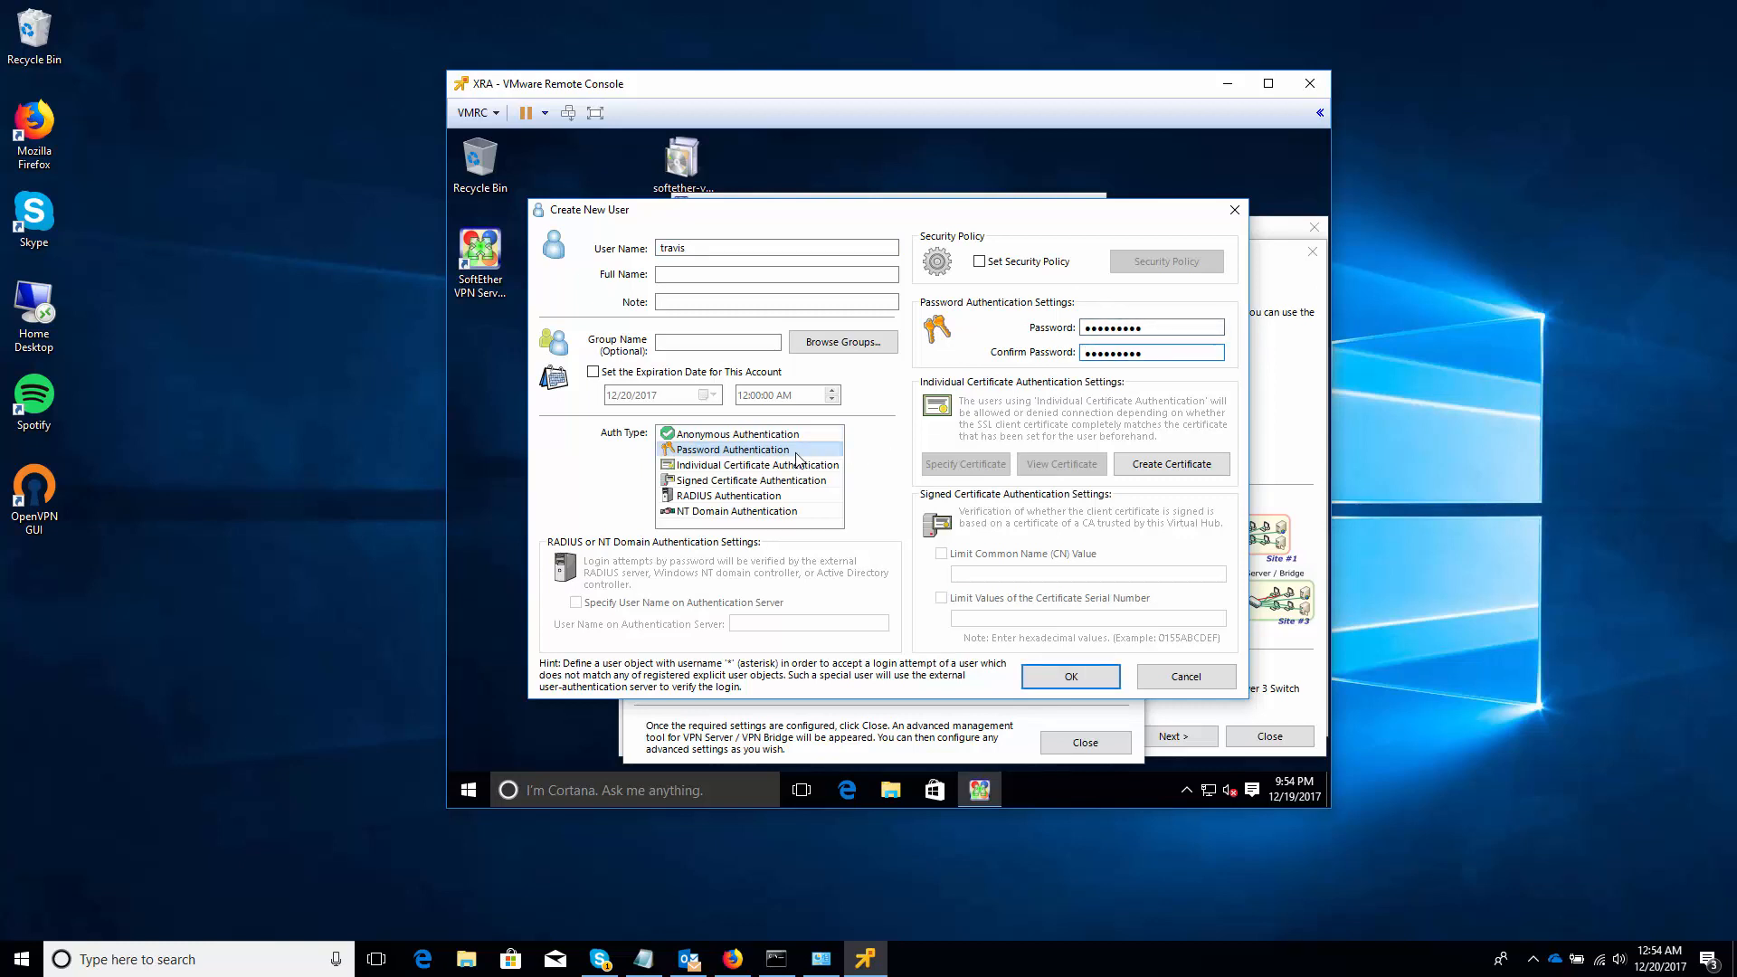
{"action": "left_click", "coordinate": [1112, 685]}
{"action": "left_click", "coordinate": [971, 522]}
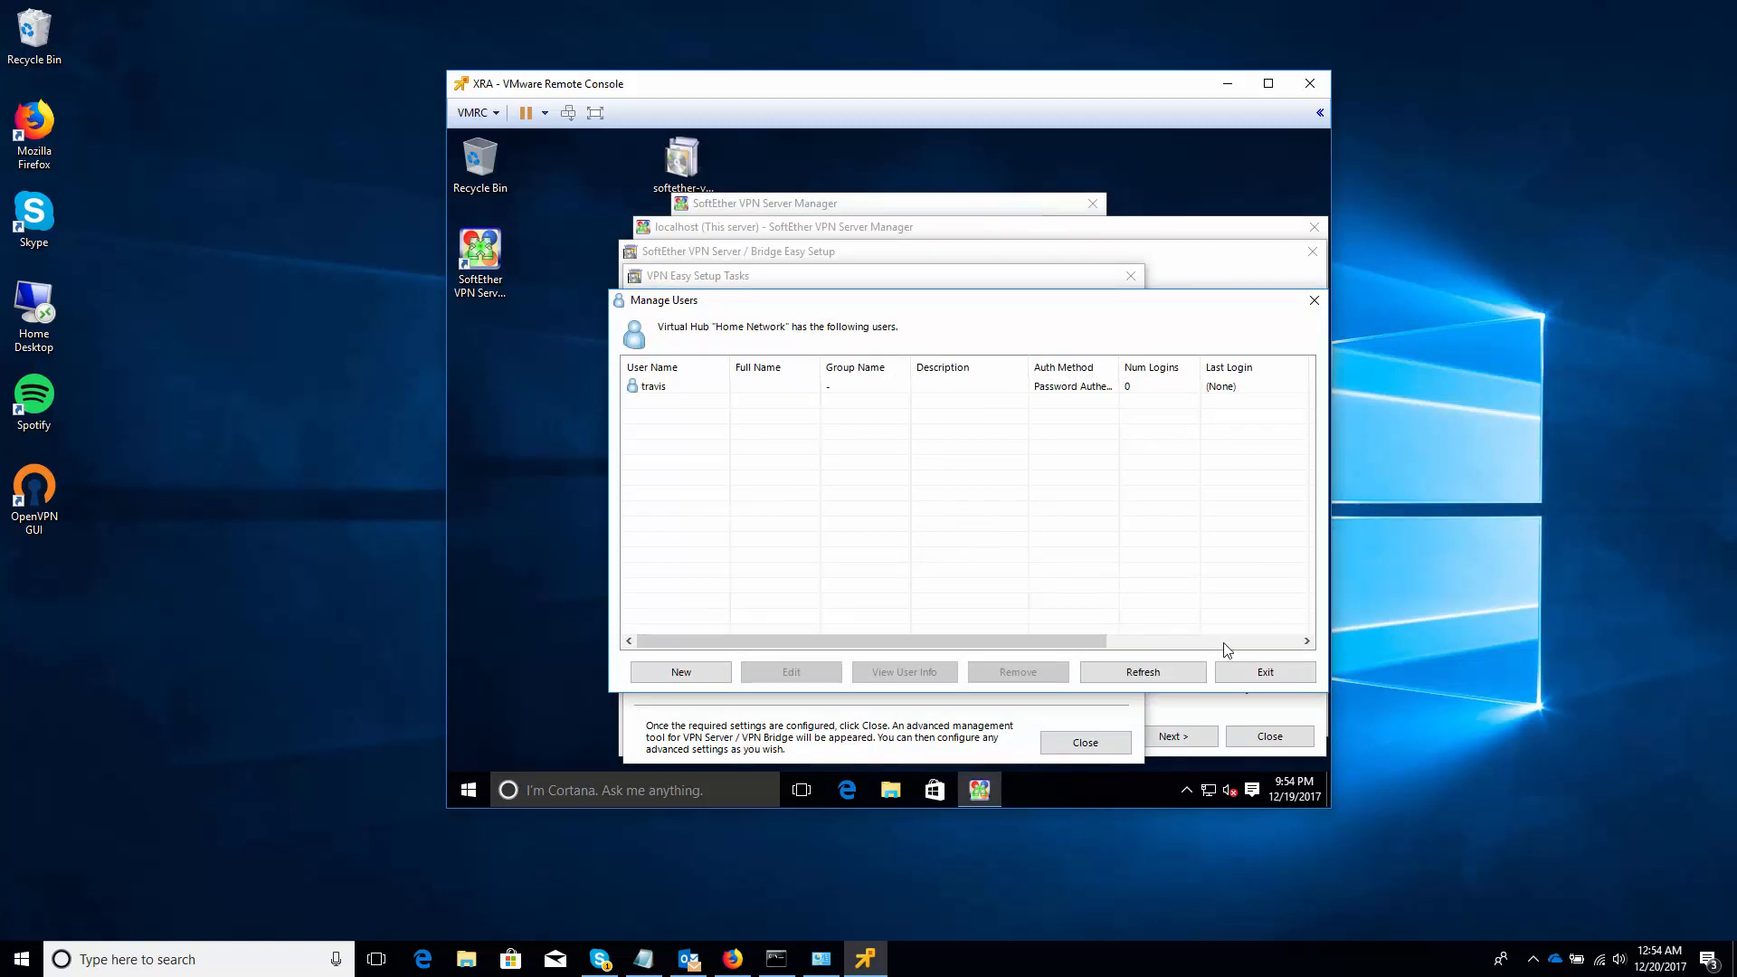
Bridge the Home Network hub to Ethernet0, close Easy Setup, and acknowledge the VM bridge notice
{"action": "left_click", "coordinate": [1260, 674]}
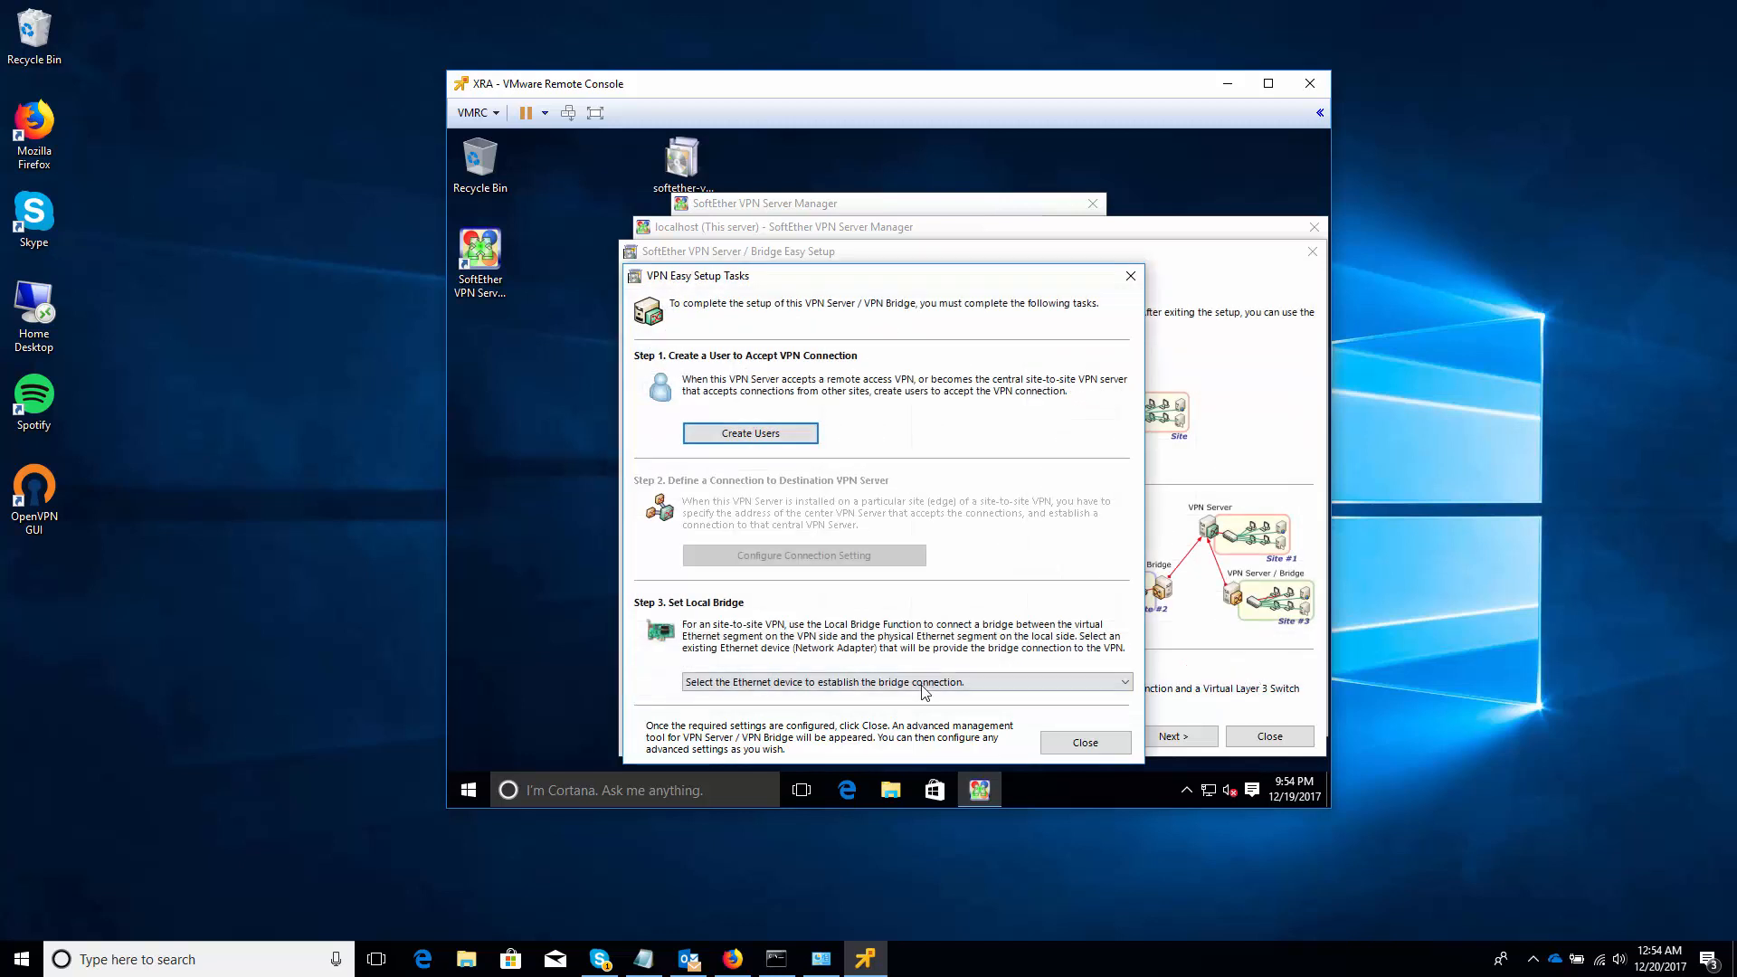
{"action": "left_click", "coordinate": [925, 682]}
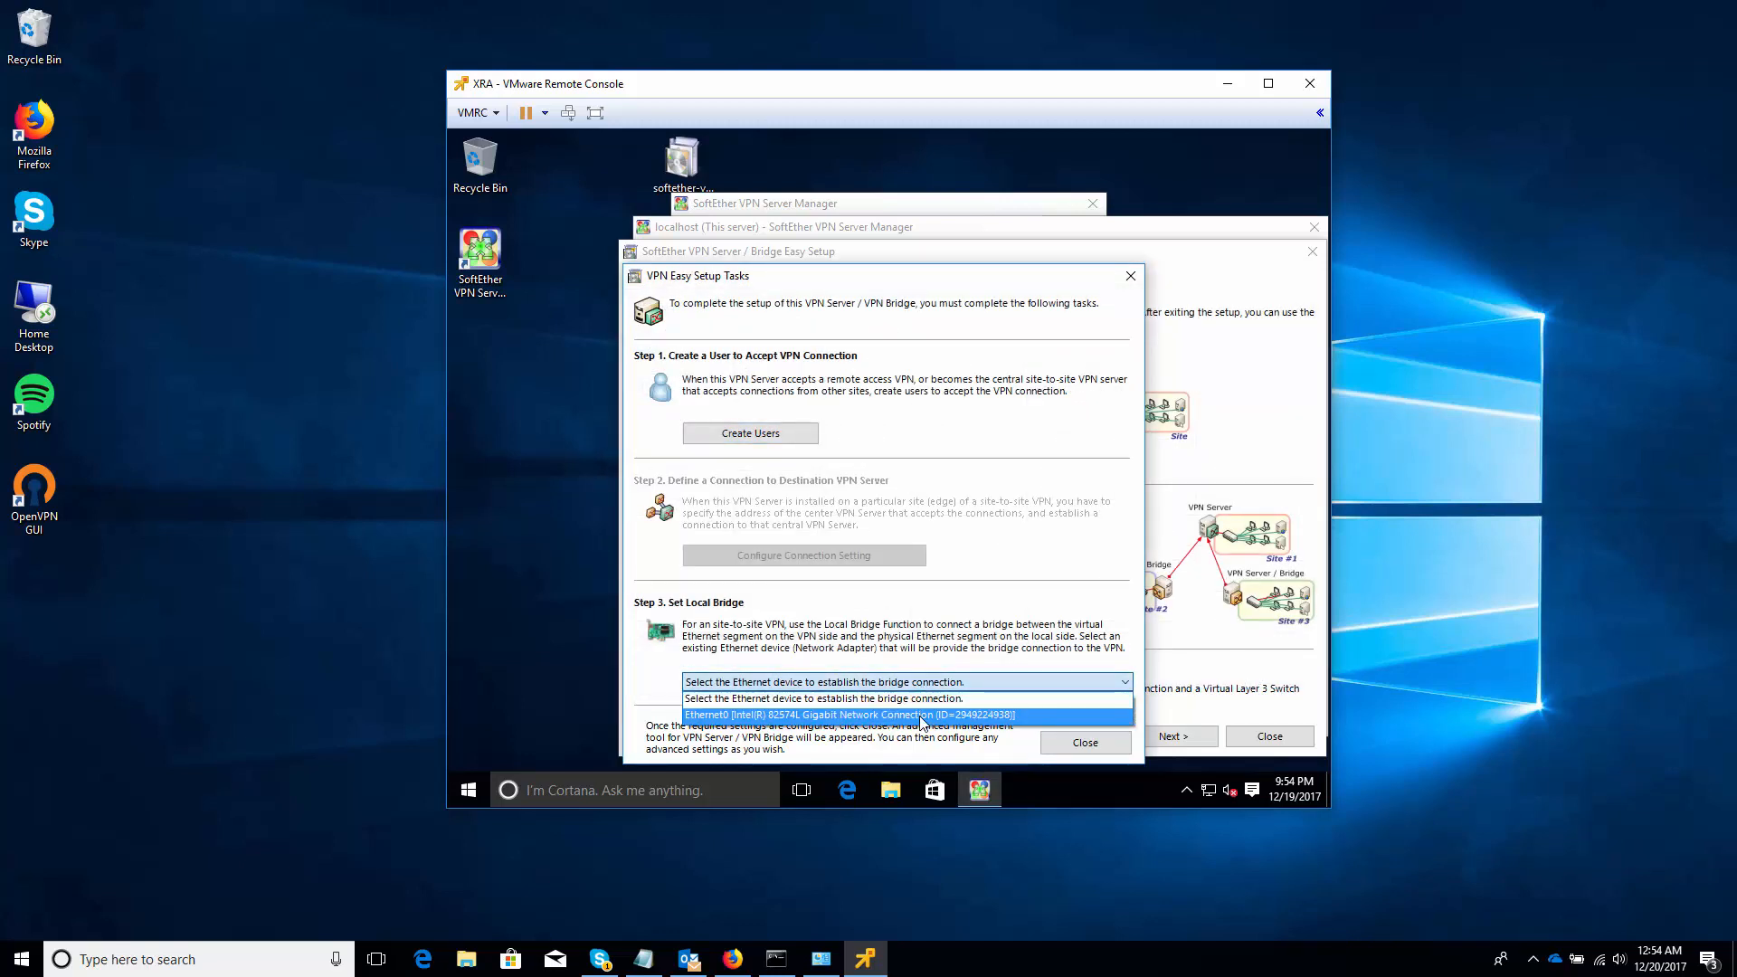
{"action": "left_click", "coordinate": [923, 715]}
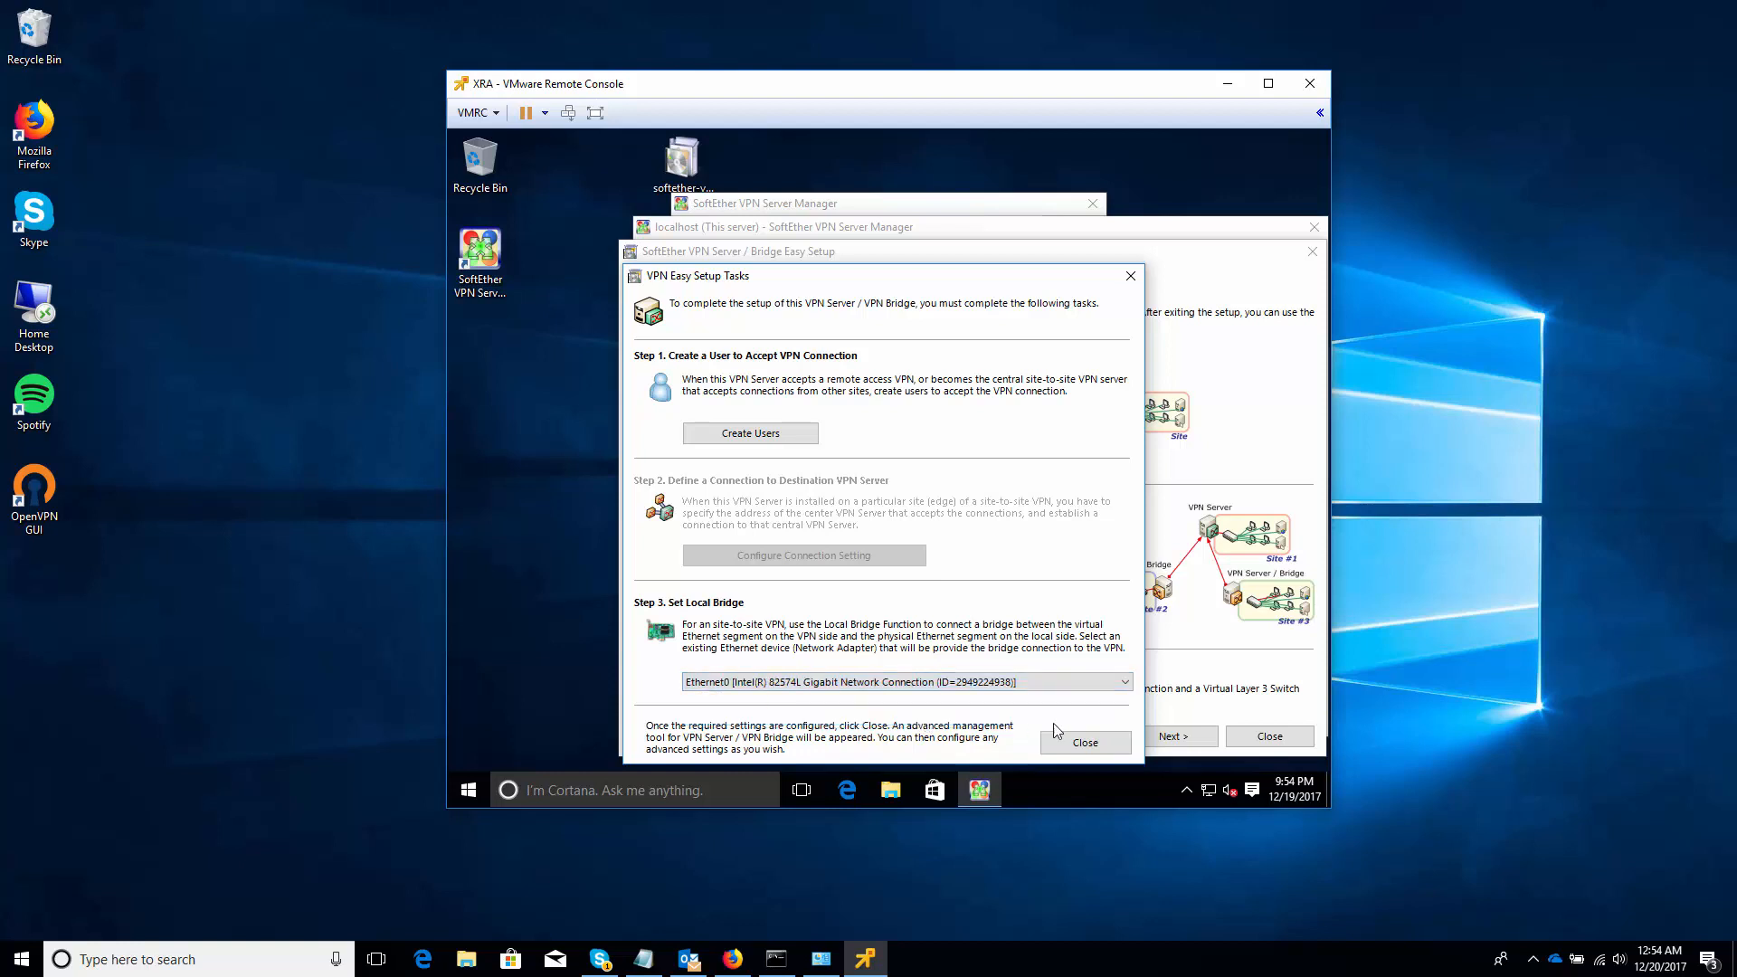
{"action": "left_click", "coordinate": [1093, 742]}
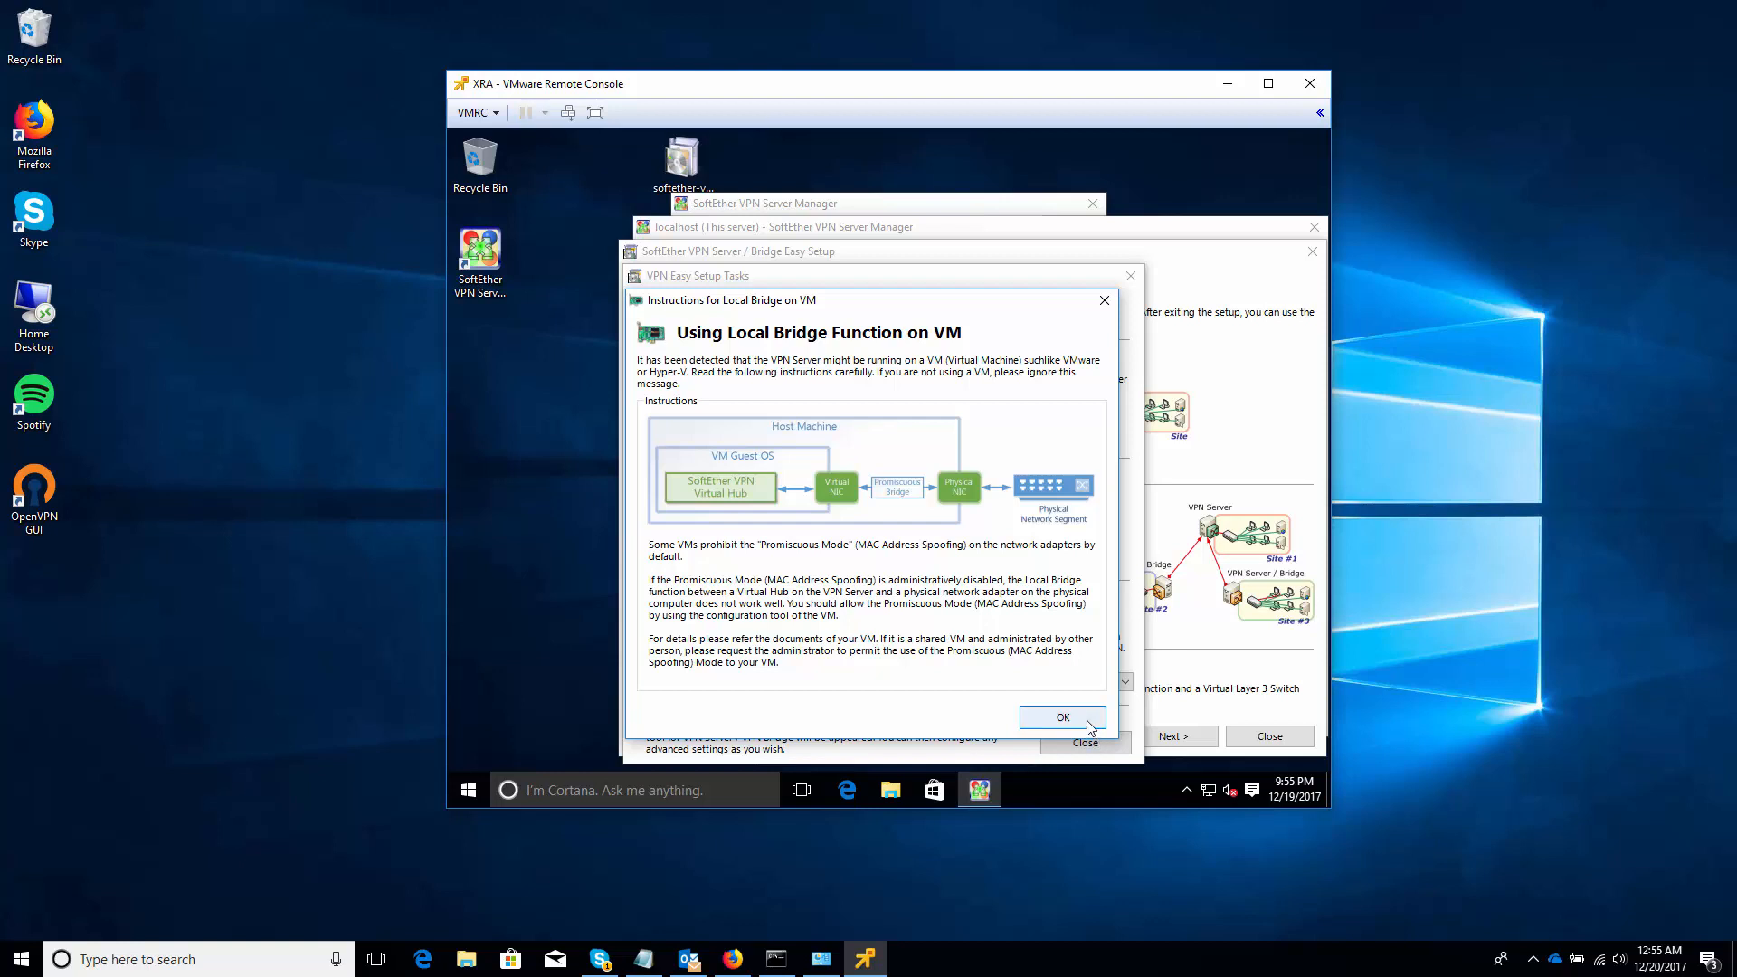
{"action": "left_click", "coordinate": [1089, 723]}
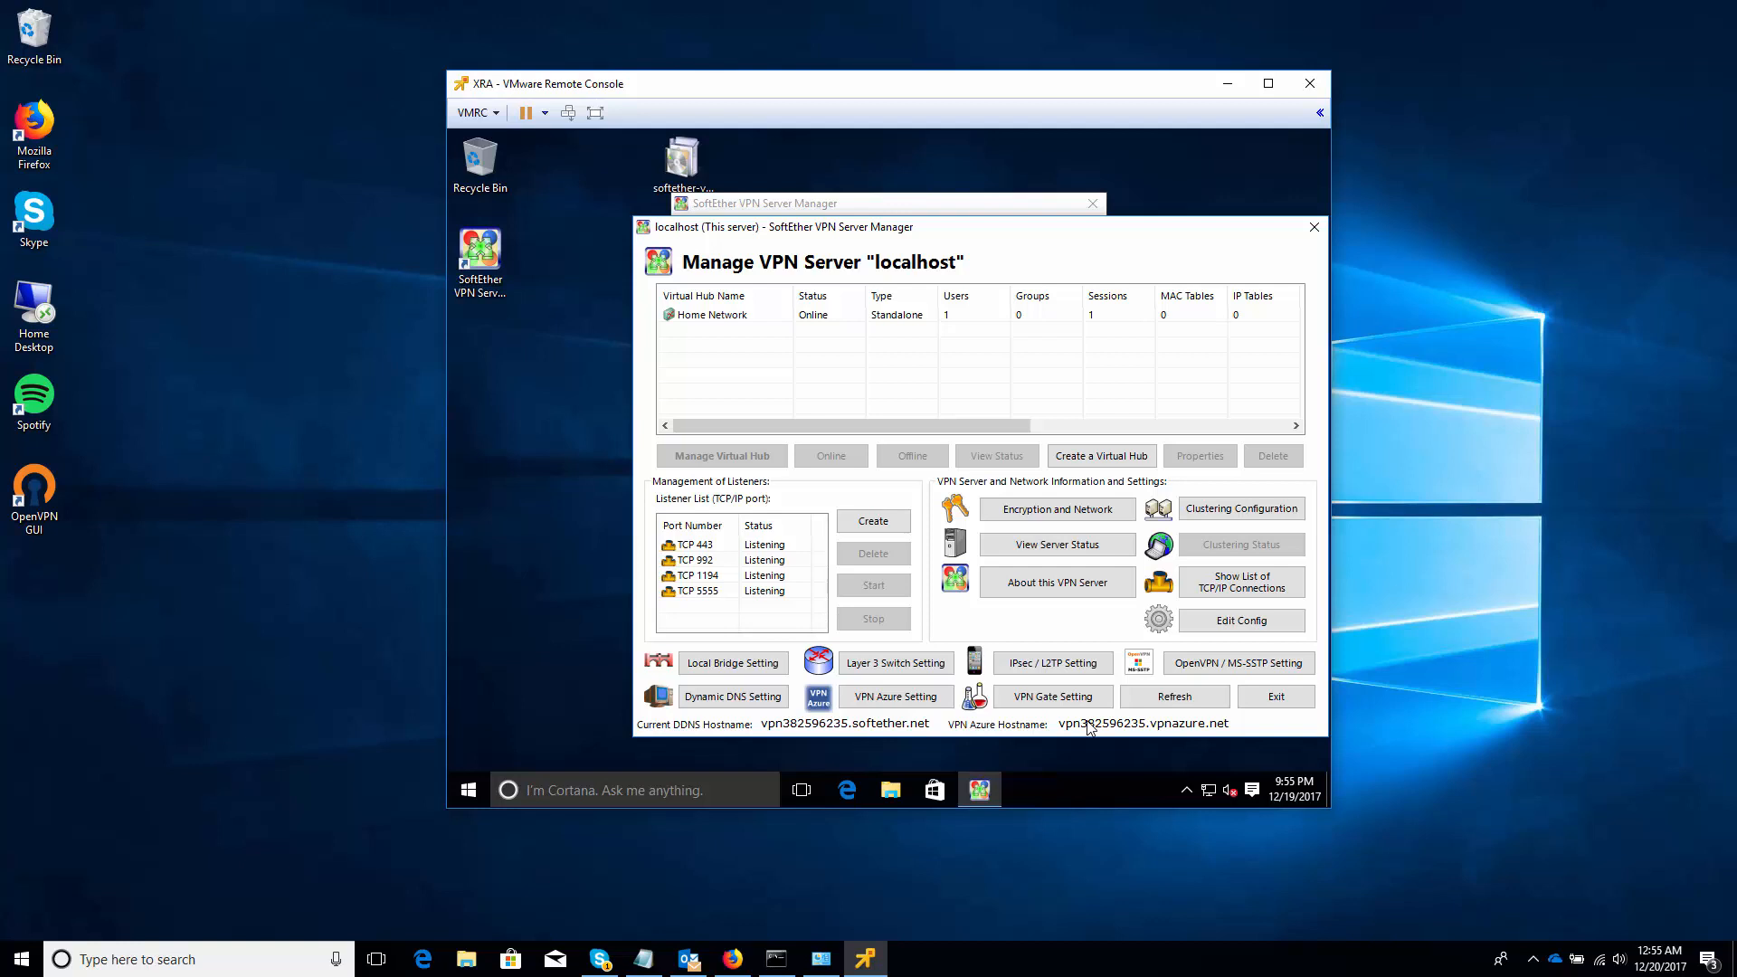
Enable SecureNAT on the Home Network hub, then close the SecureNAT and hub management windows
{"action": "left_click", "coordinate": [782, 322]}
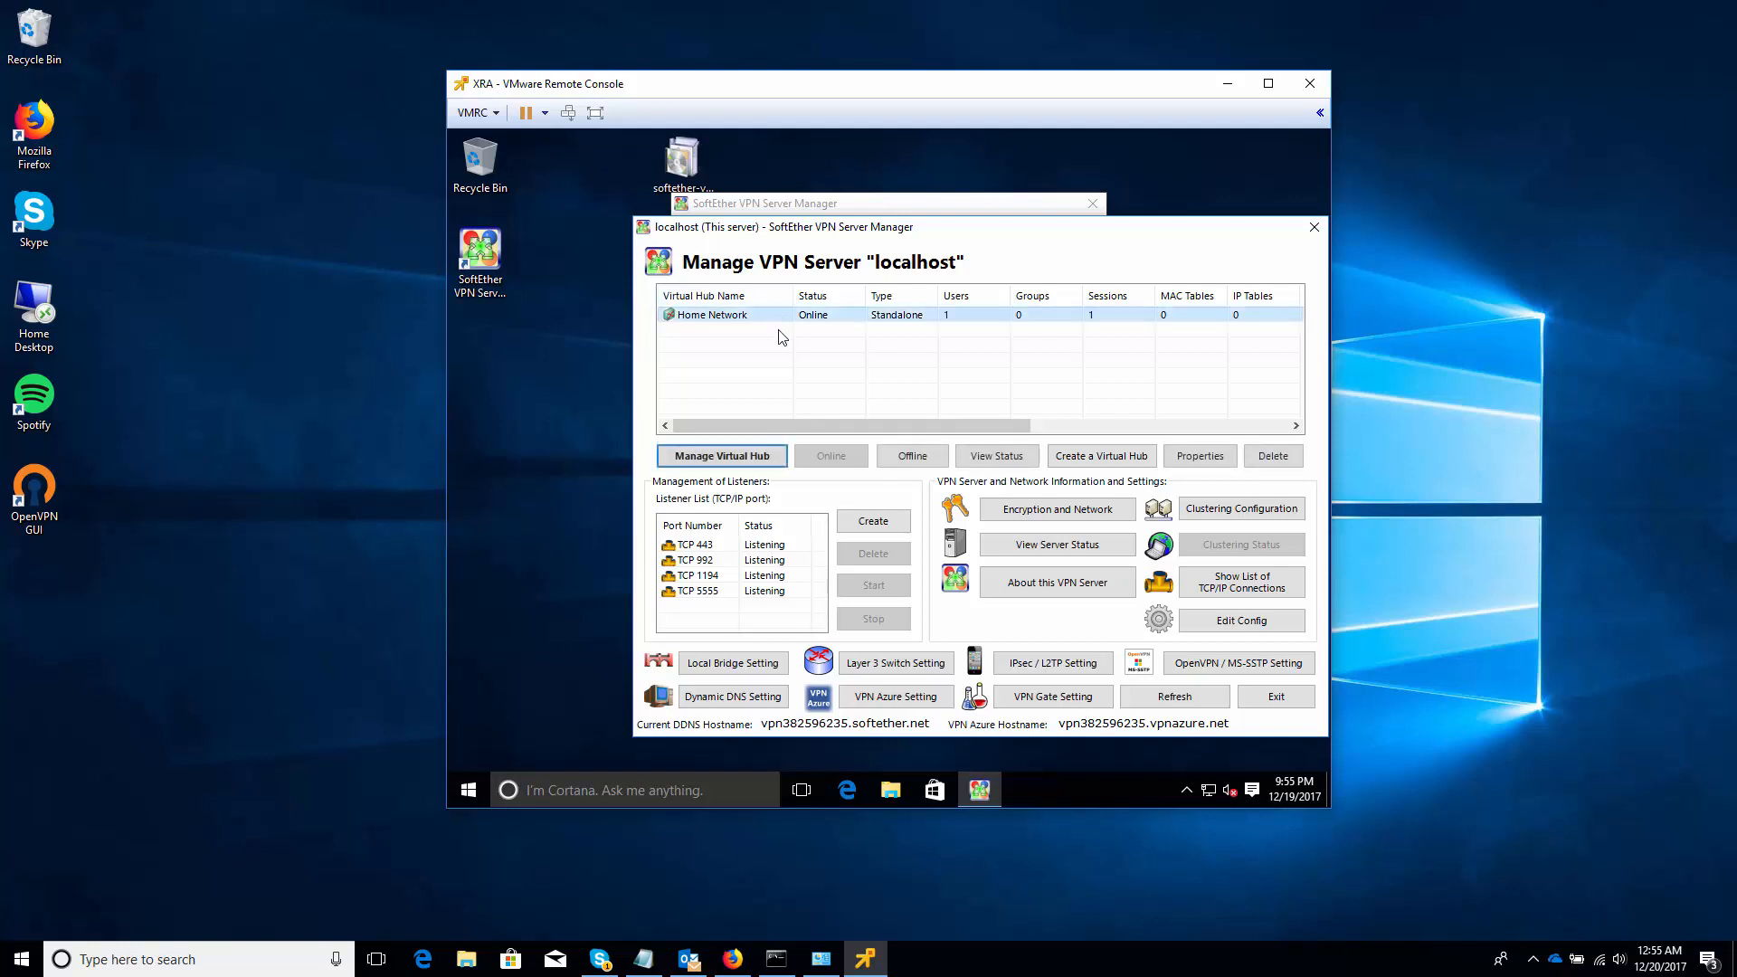
{"action": "left_click", "coordinate": [737, 458]}
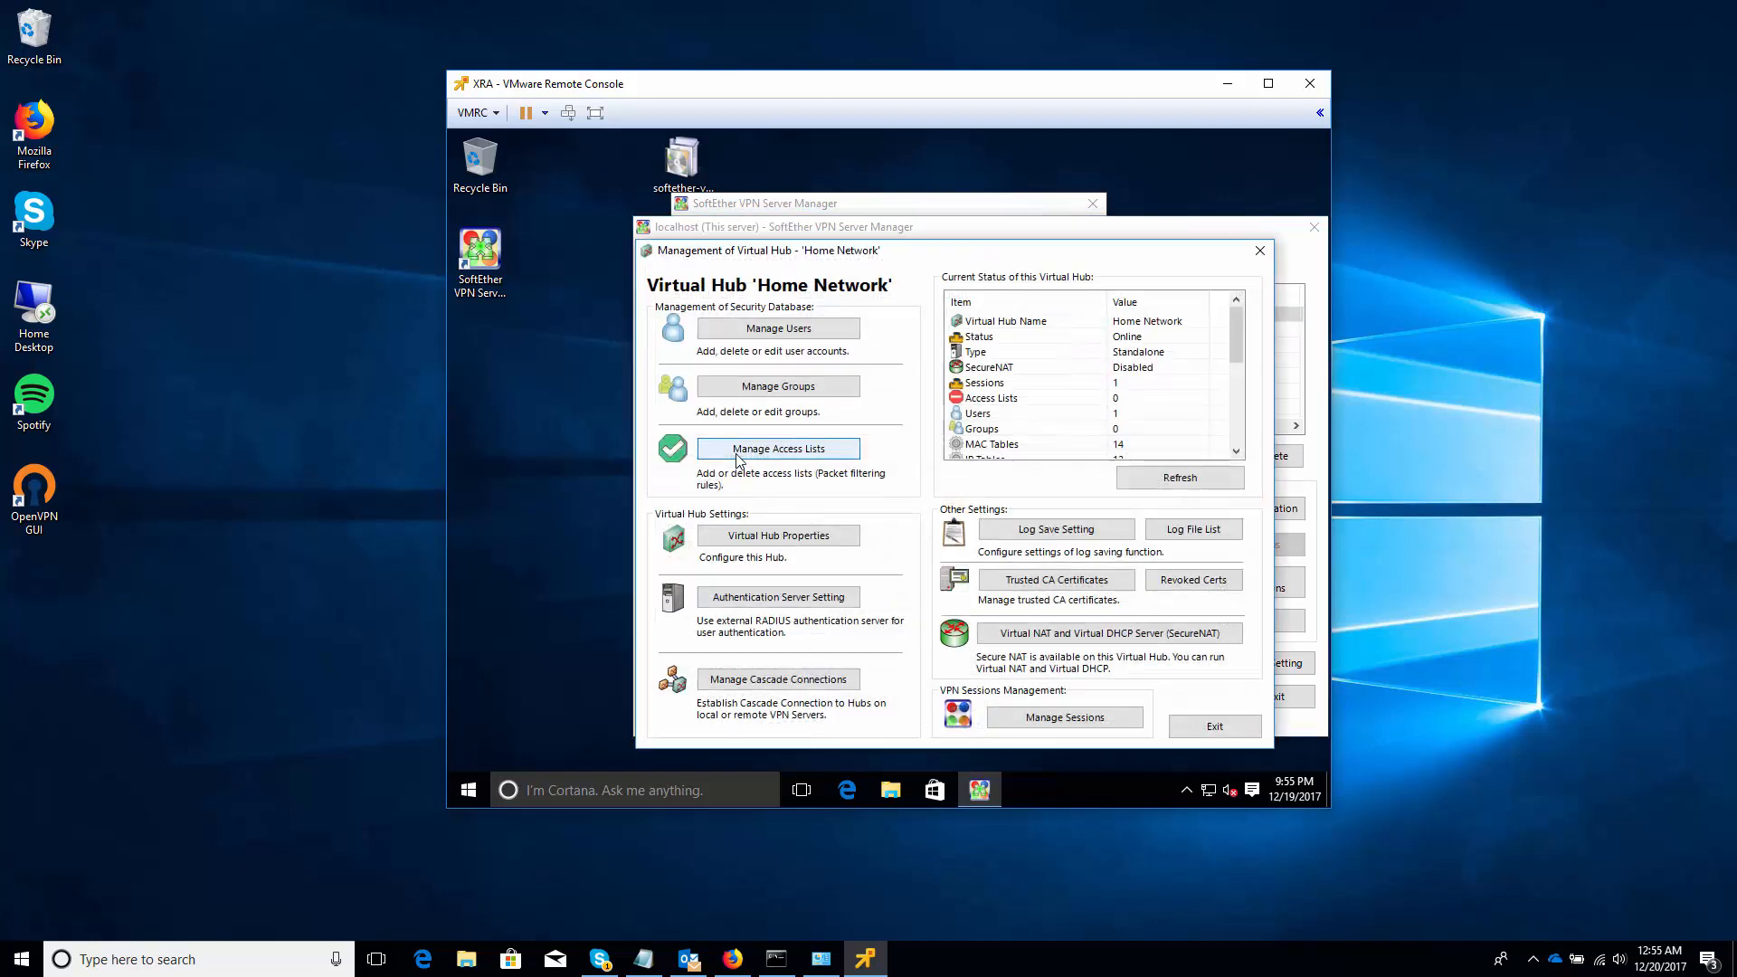
{"action": "left_click", "coordinate": [1006, 637]}
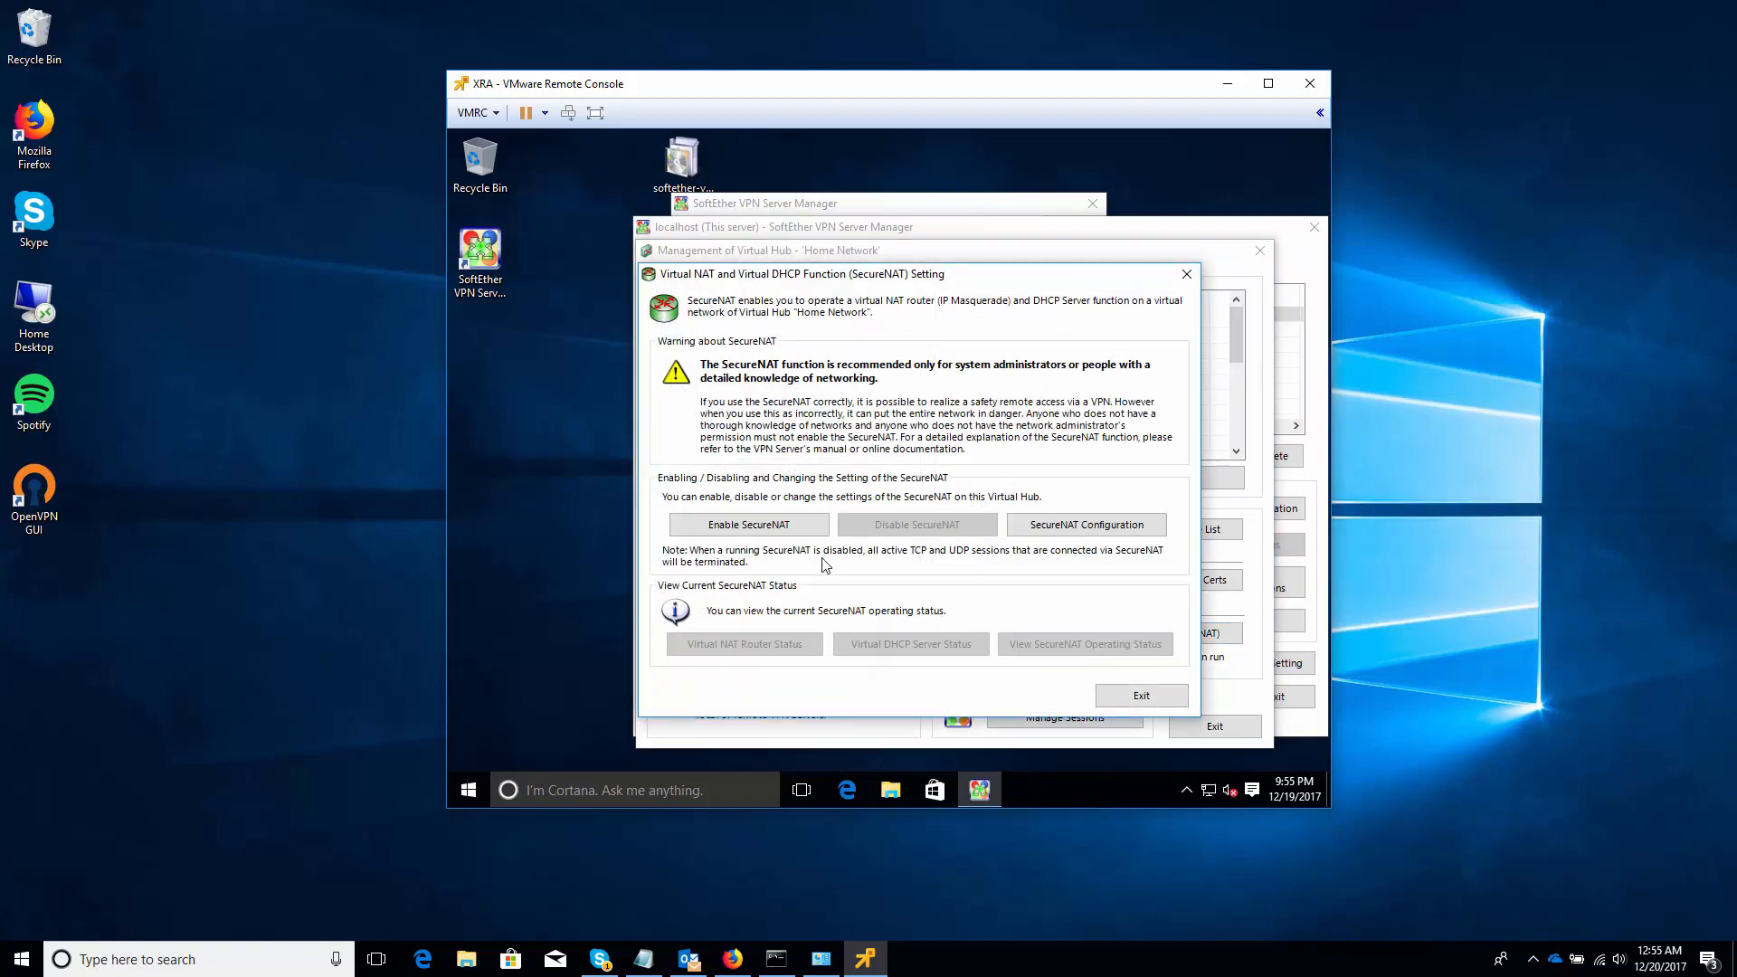
{"action": "left_click", "coordinate": [782, 530]}
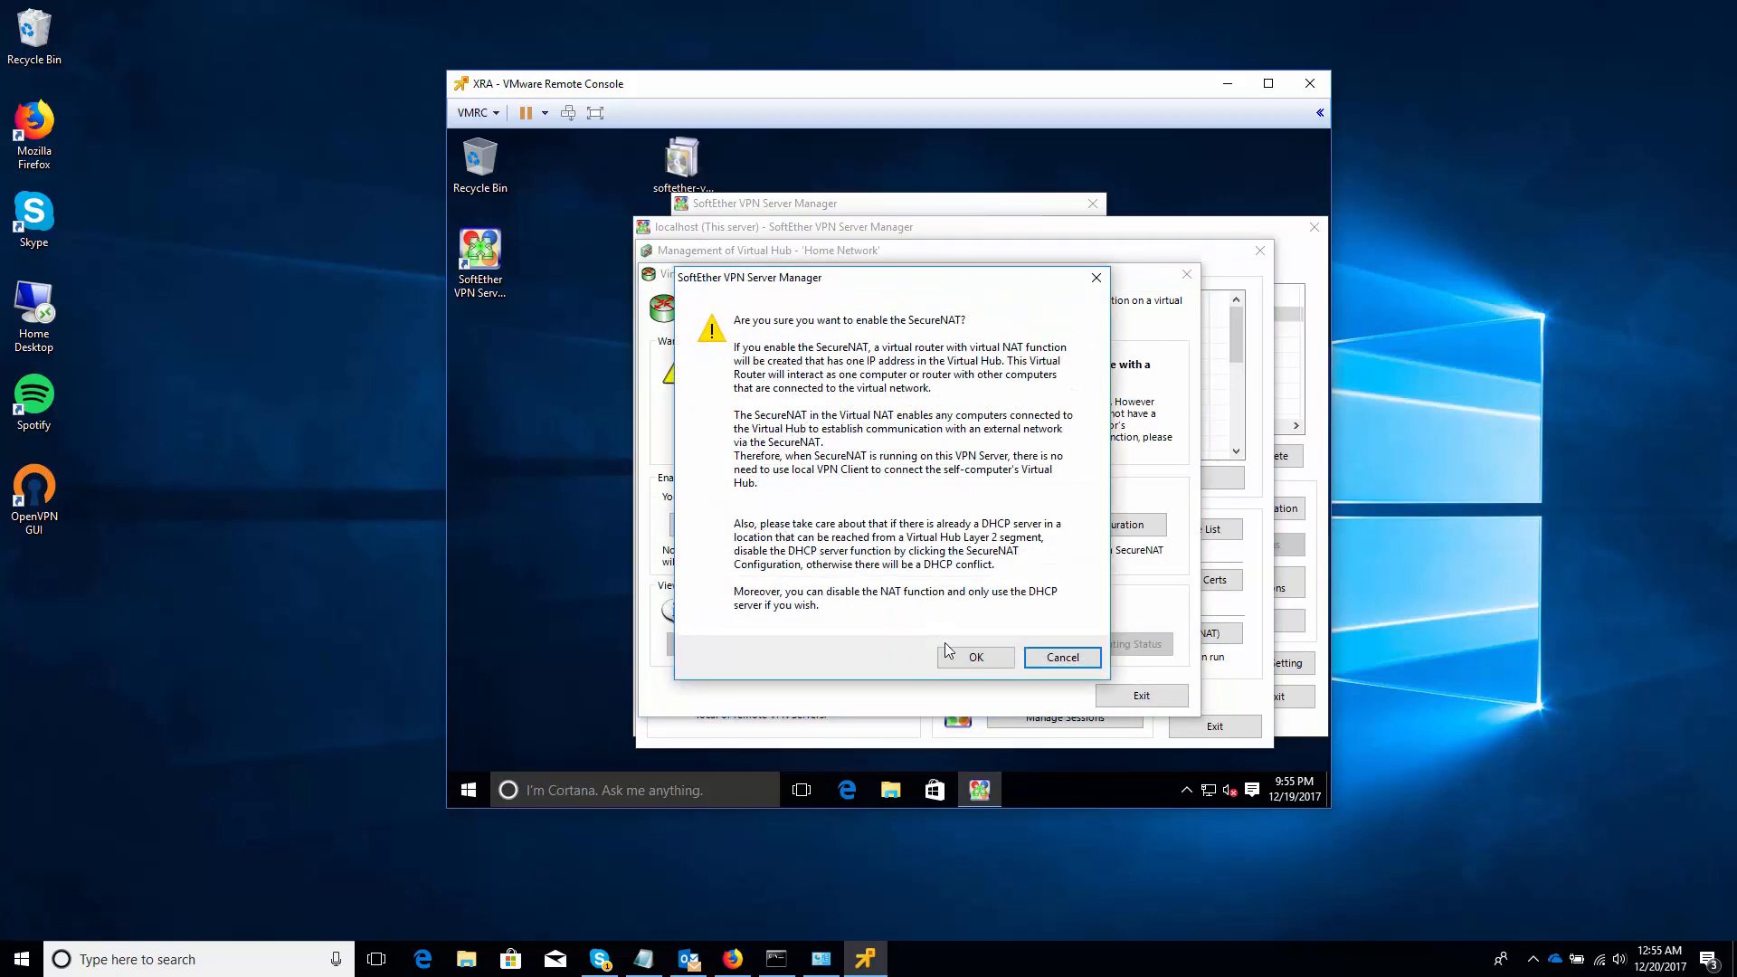
{"action": "left_click", "coordinate": [955, 662]}
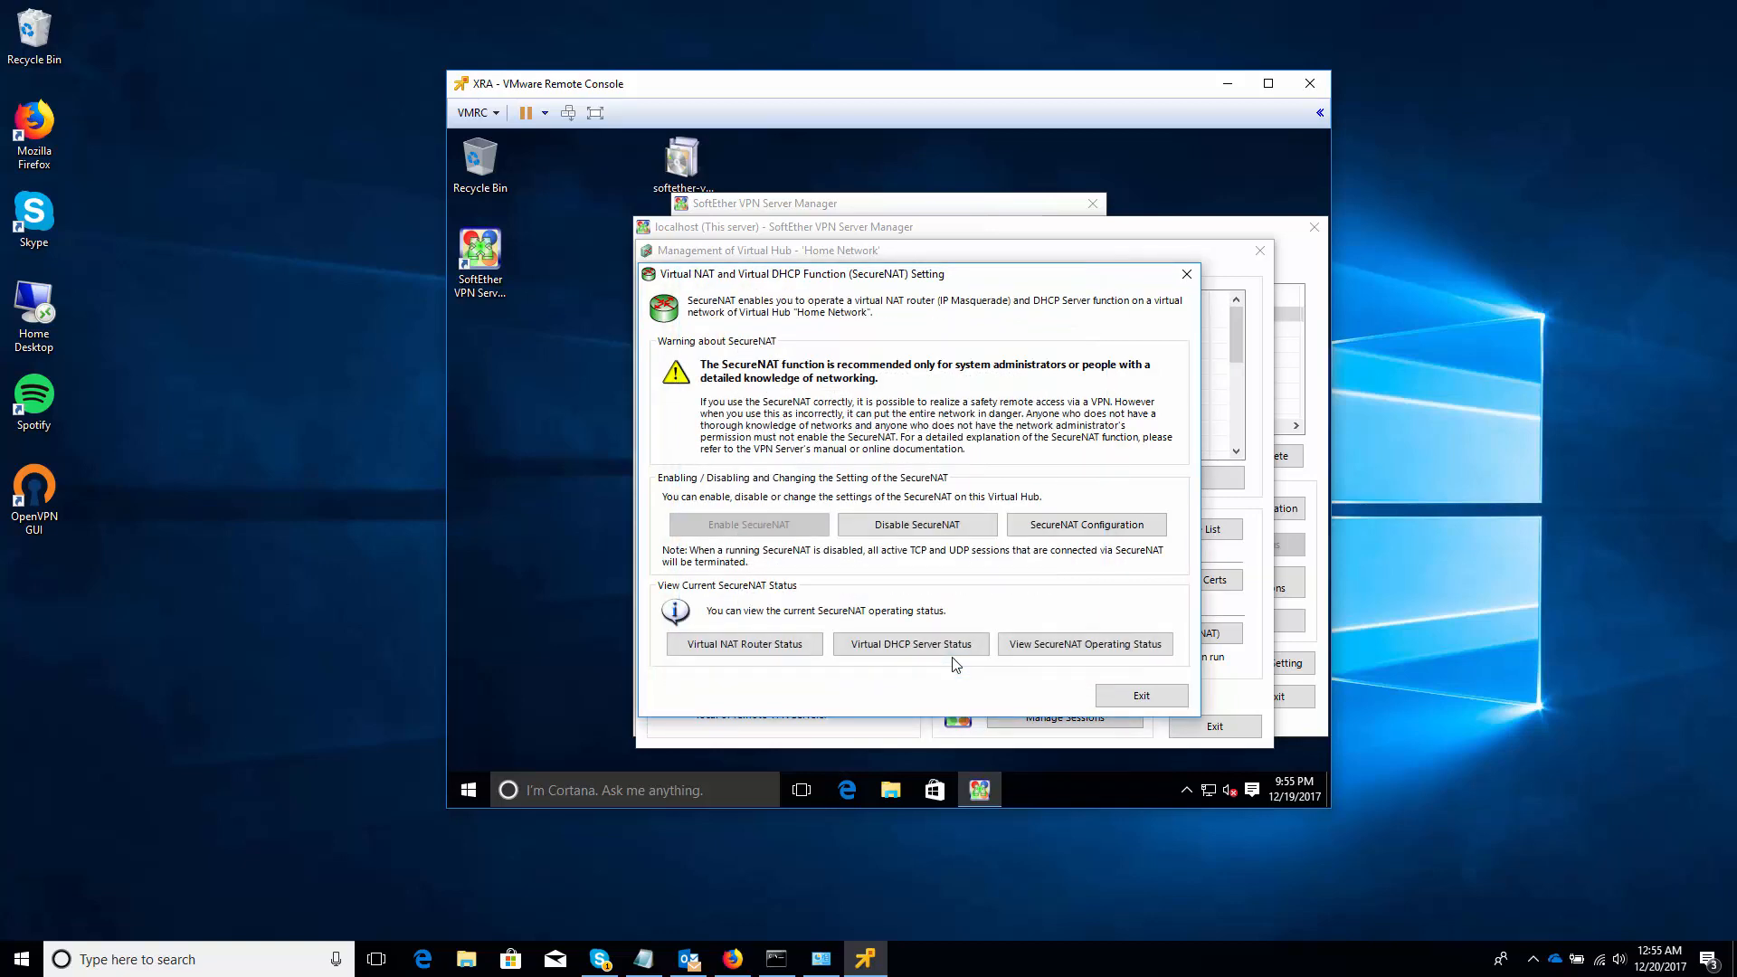
{"action": "left_click", "coordinate": [1138, 694]}
{"action": "left_click", "coordinate": [1209, 726]}
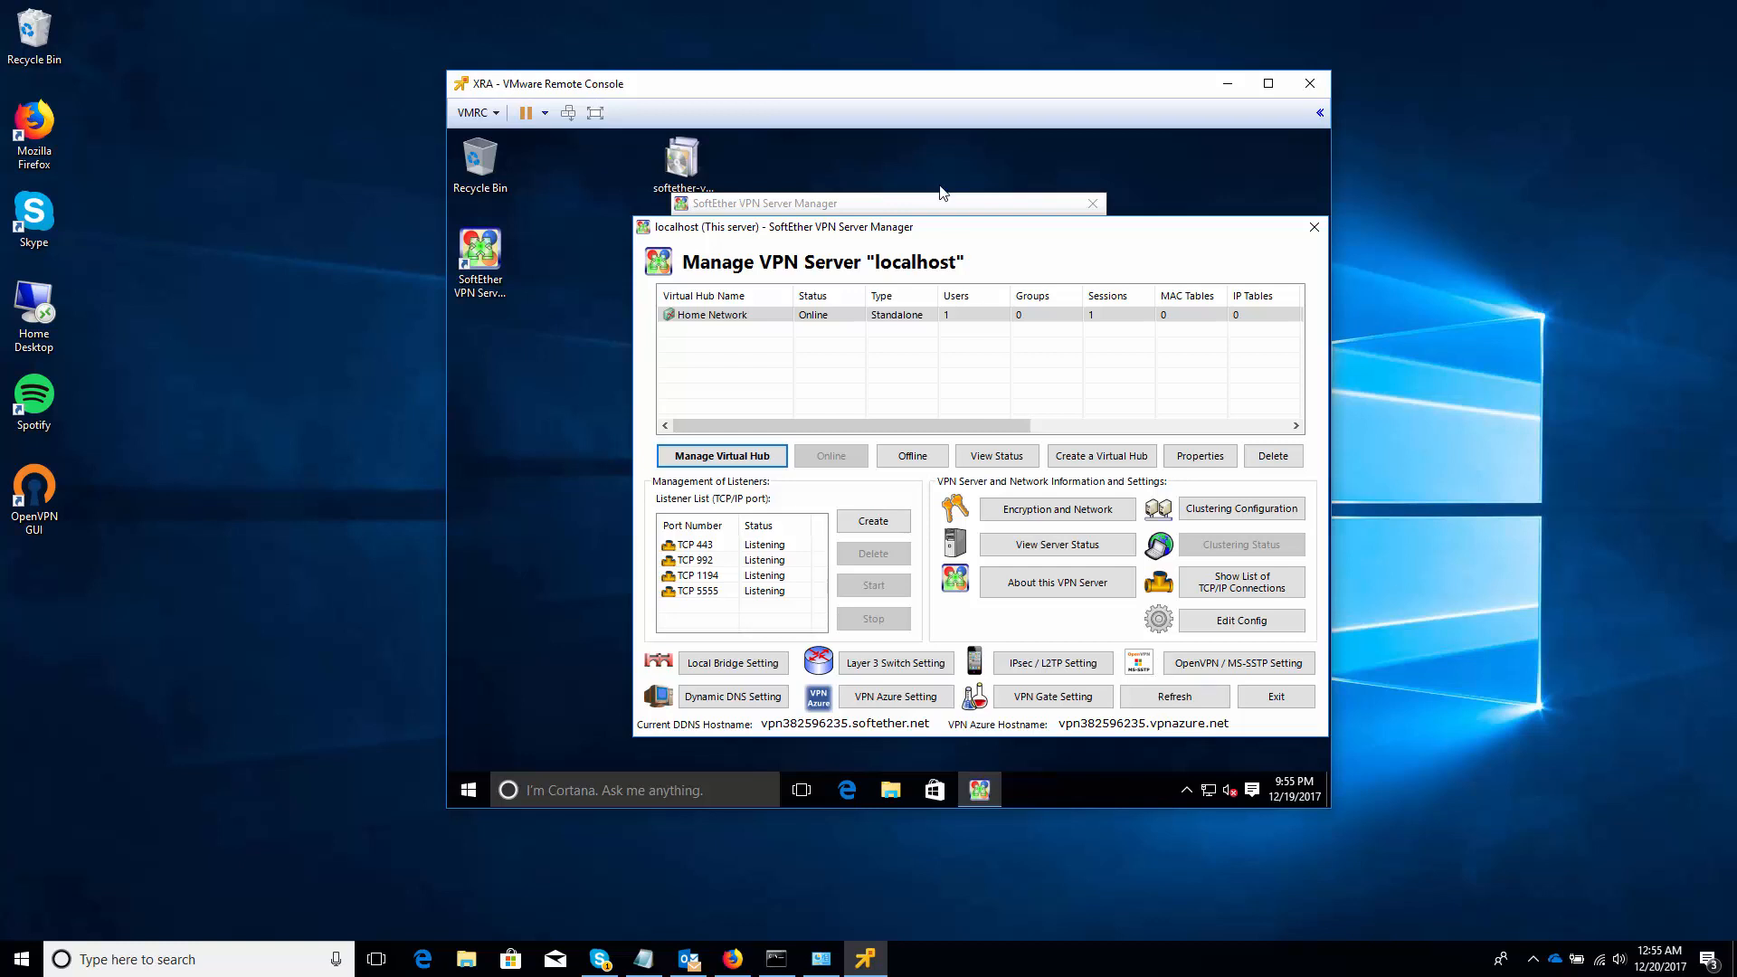
Move the VM window aside and start a new connection from the Network and Sharing Center
{"action": "left_click_drag", "start_coordinate": [913, 100], "coordinate": [315, 31]}
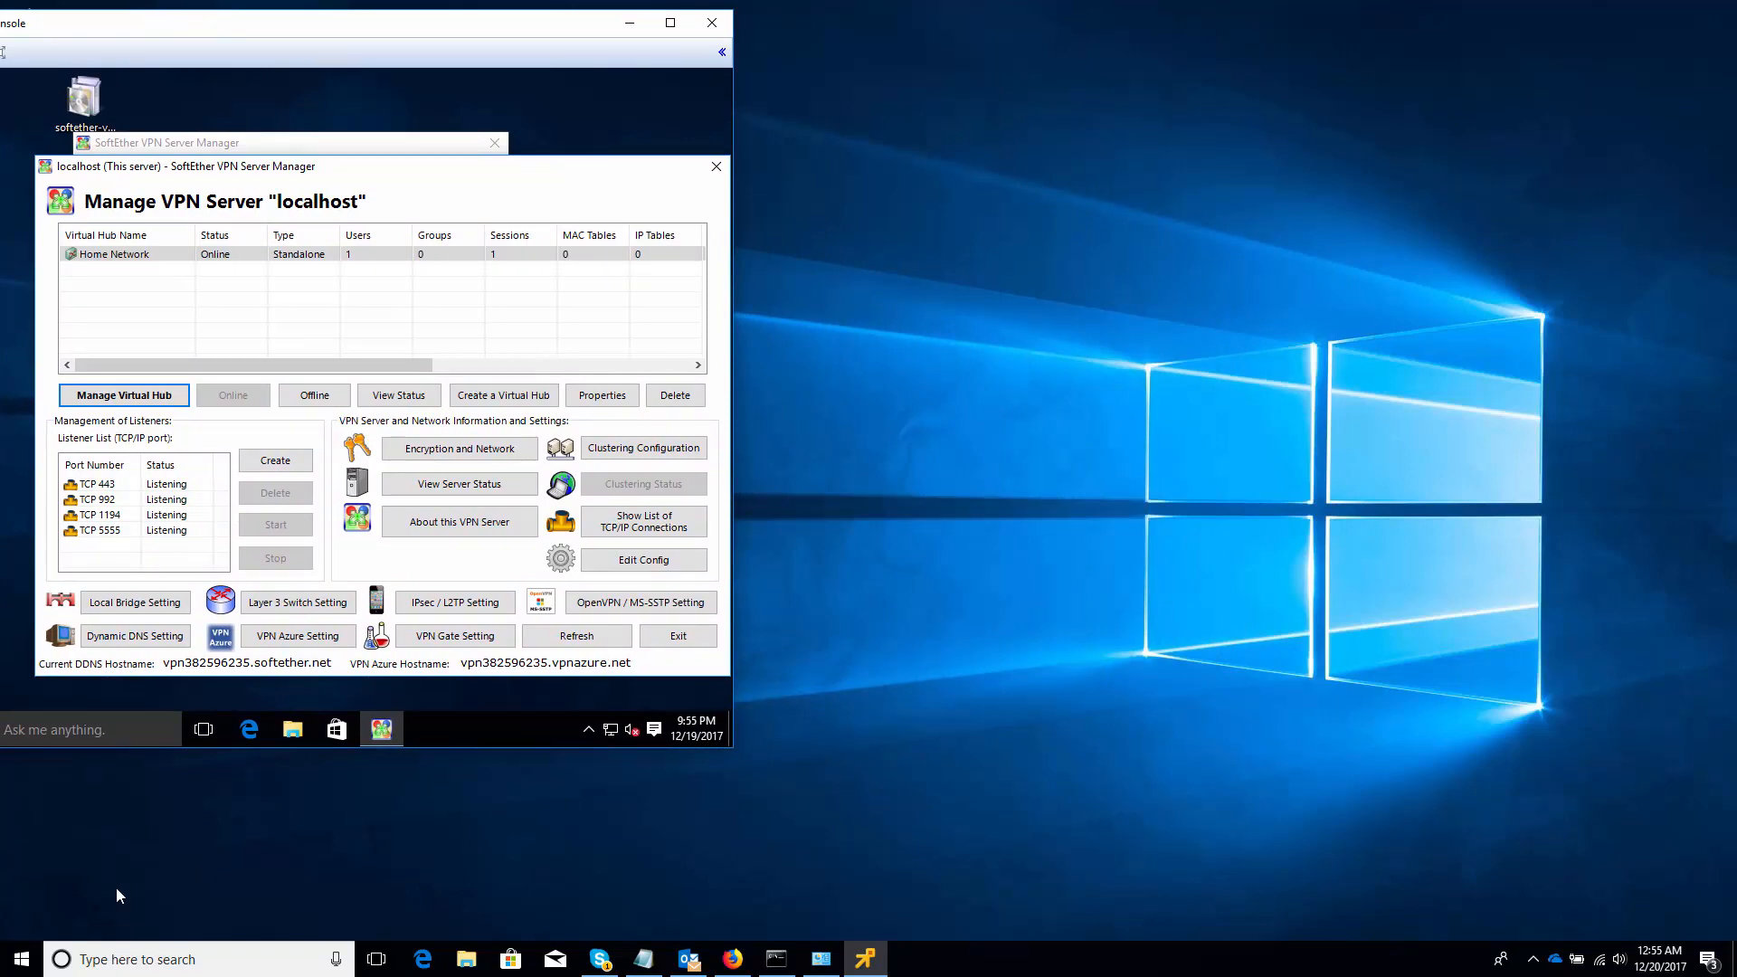
{"action": "left_click", "coordinate": [819, 959]}
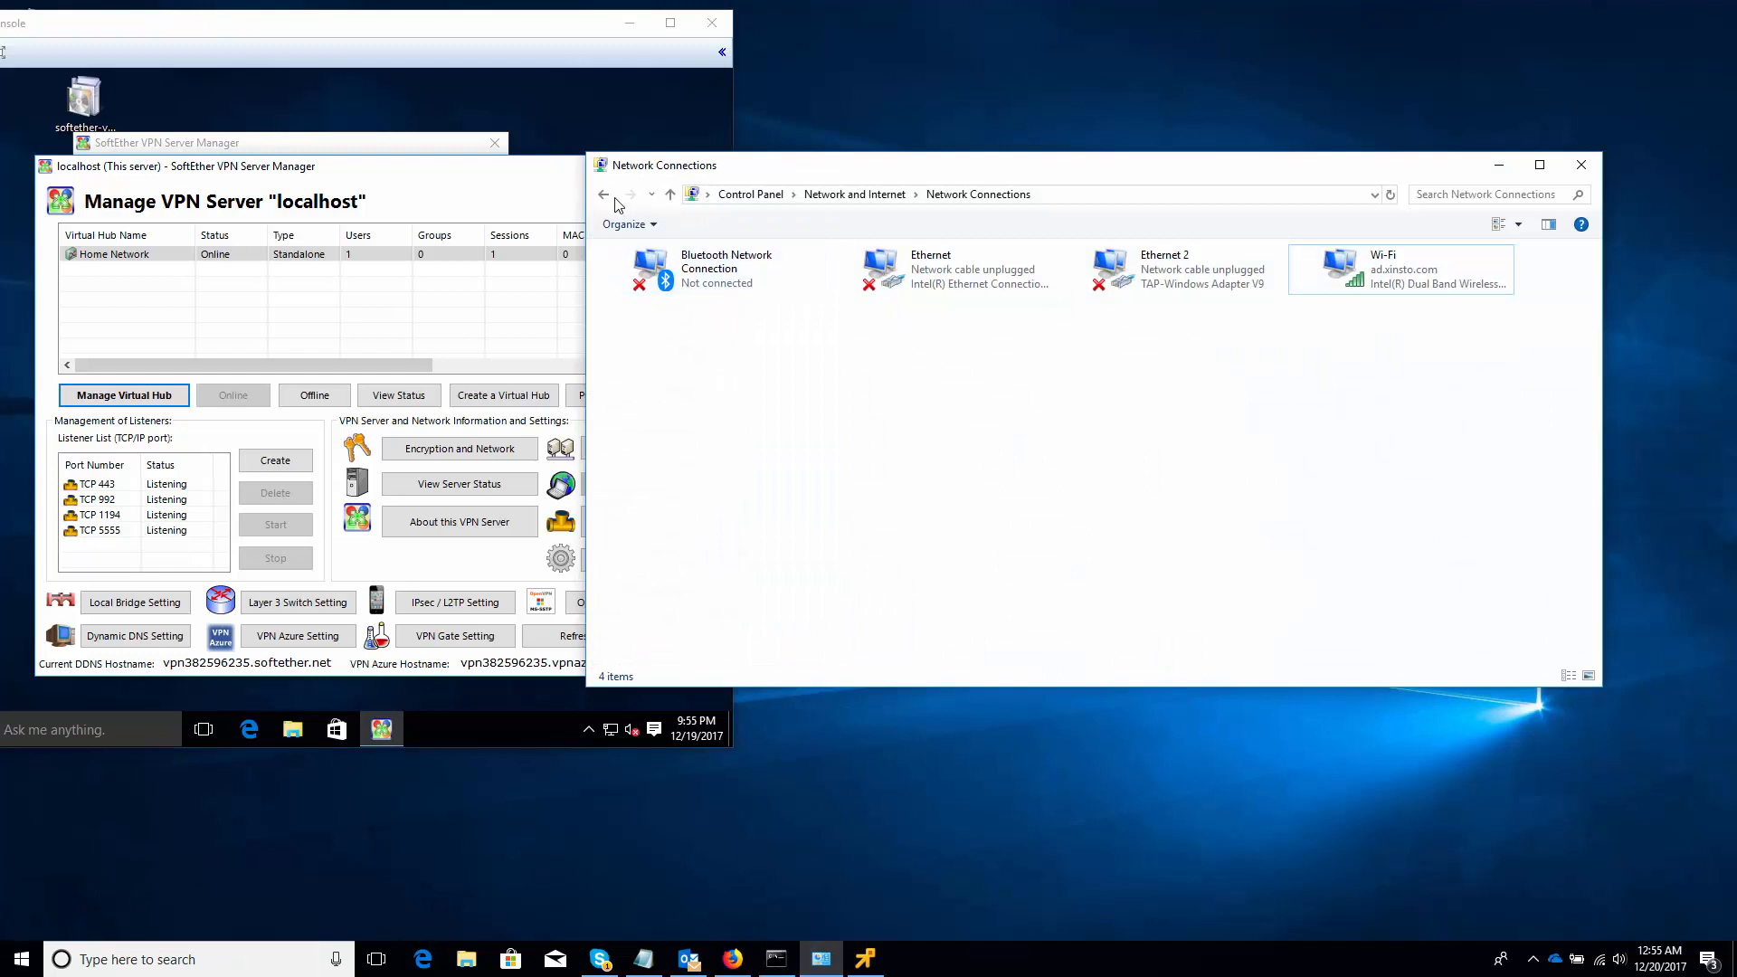
{"action": "left_click", "coordinate": [606, 196]}
{"action": "left_click", "coordinate": [606, 196]}
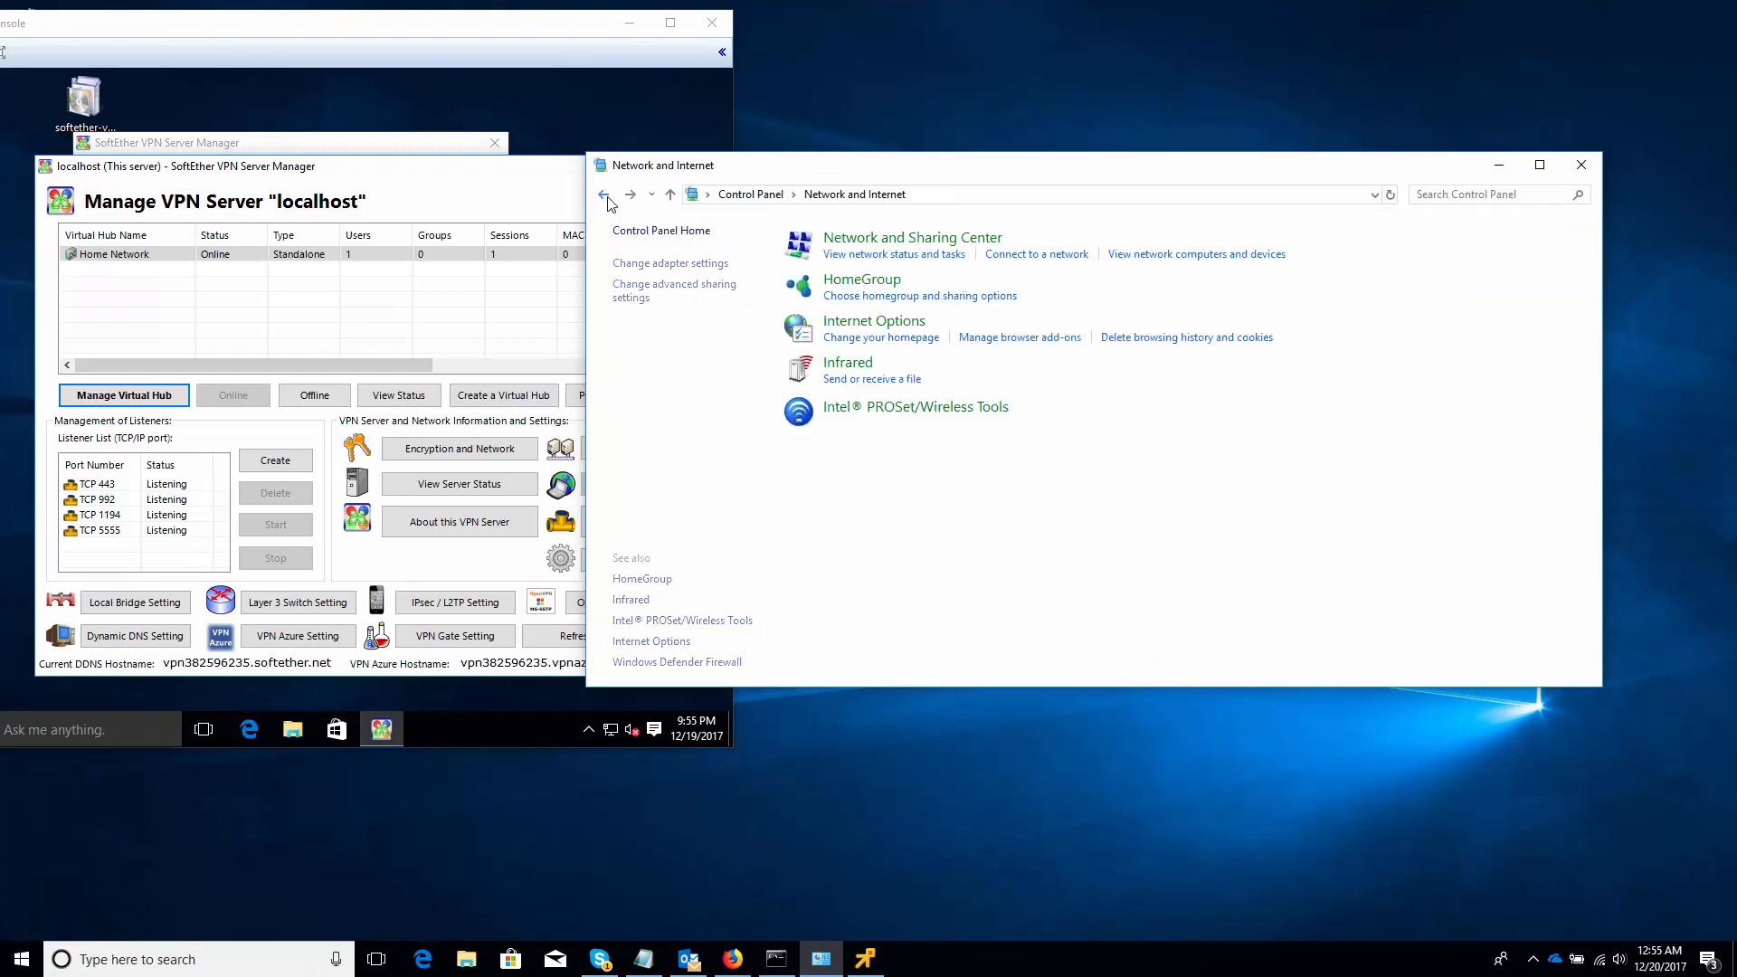
{"action": "left_click", "coordinate": [931, 246]}
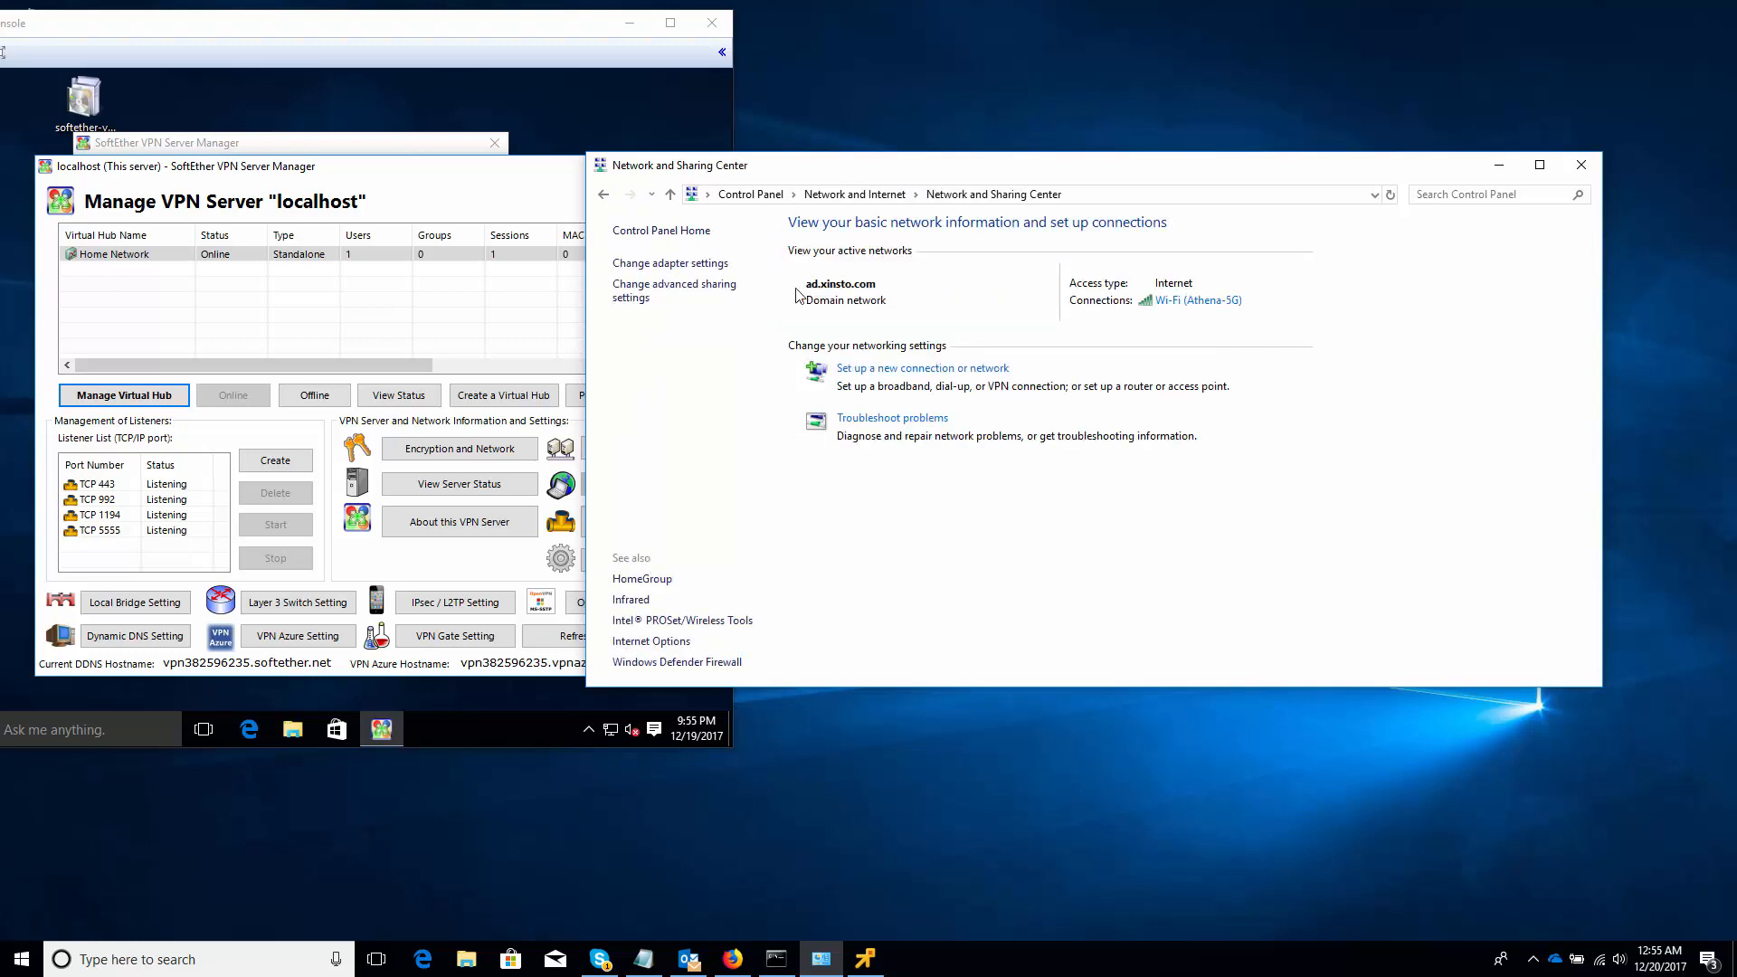
{"action": "left_click", "coordinate": [875, 376]}
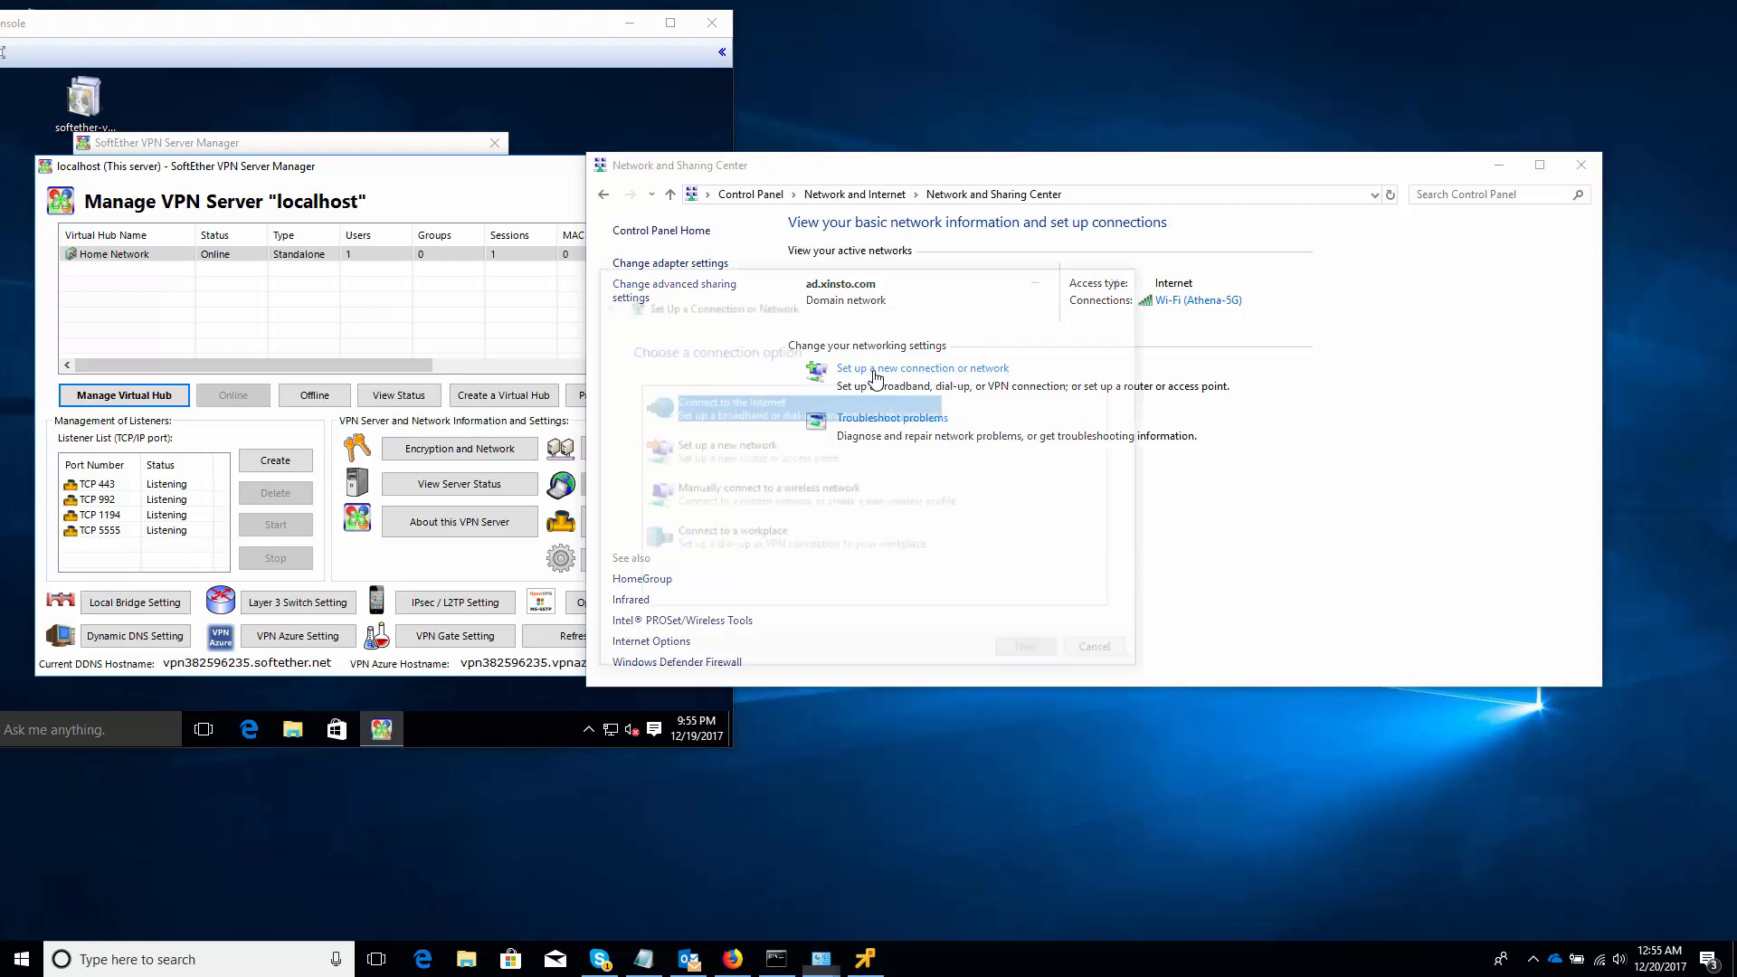
Create a workplace VPN connection to vpn382596235.vpnazure.net named 'Home Network'
{"action": "left_click", "coordinate": [814, 553]}
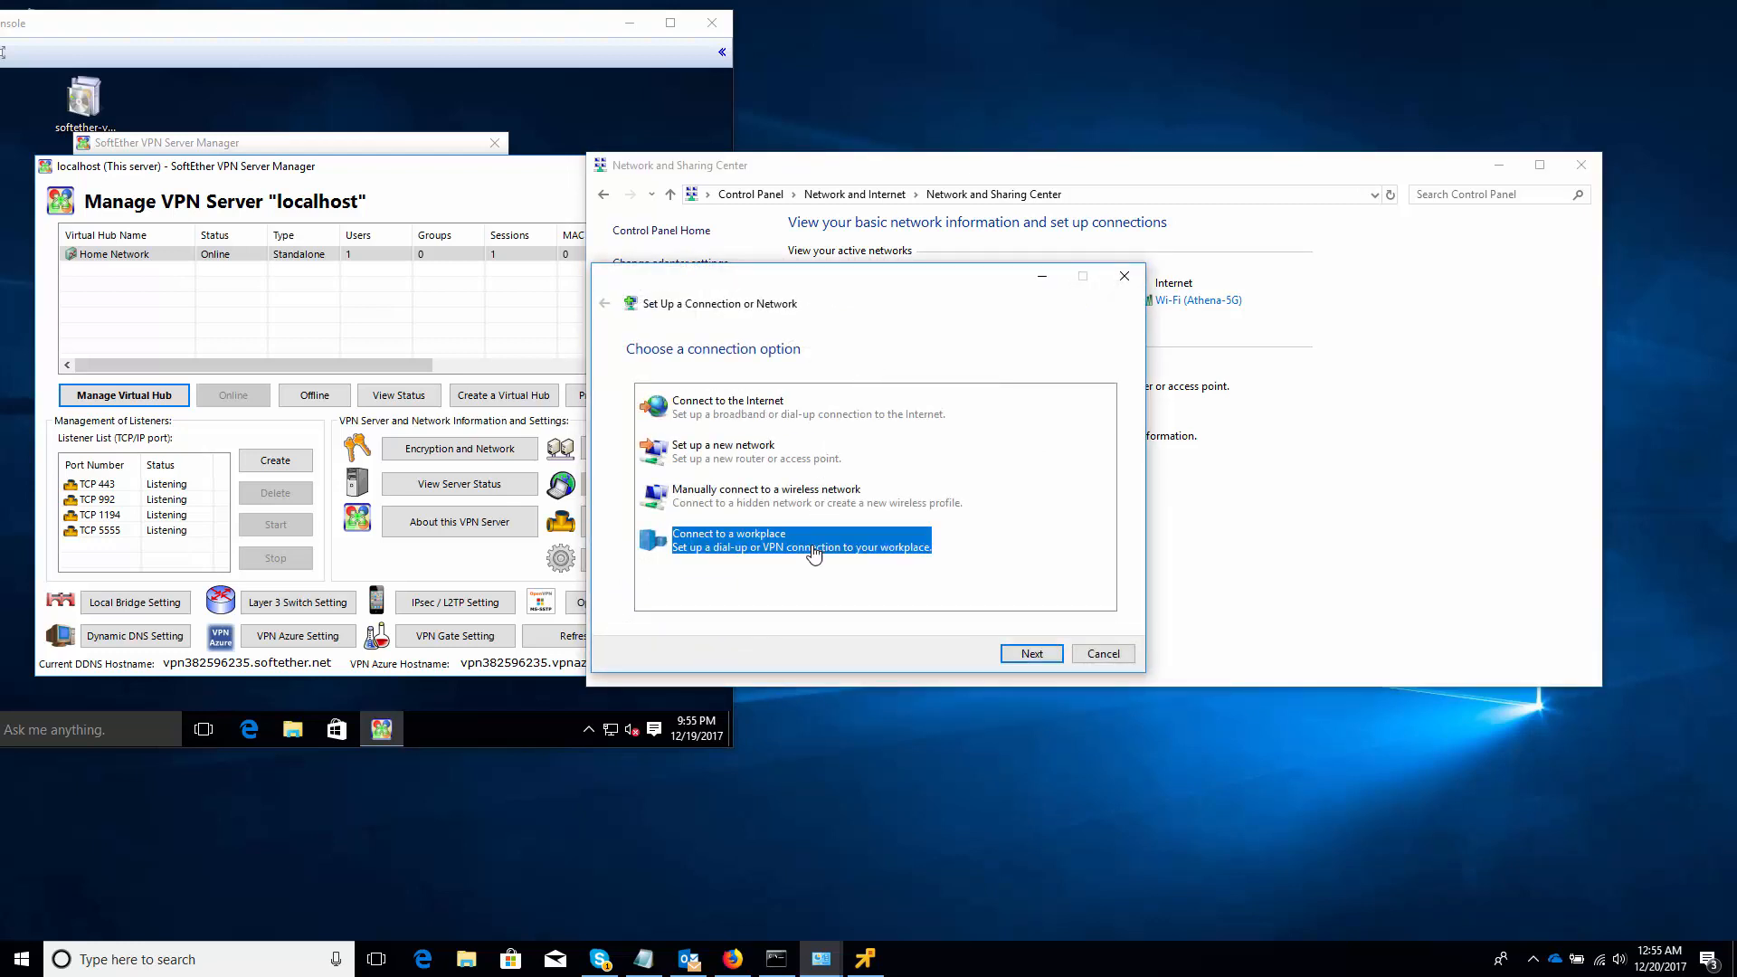
{"action": "left_click", "coordinate": [1031, 654]}
{"action": "left_click", "coordinate": [814, 407]}
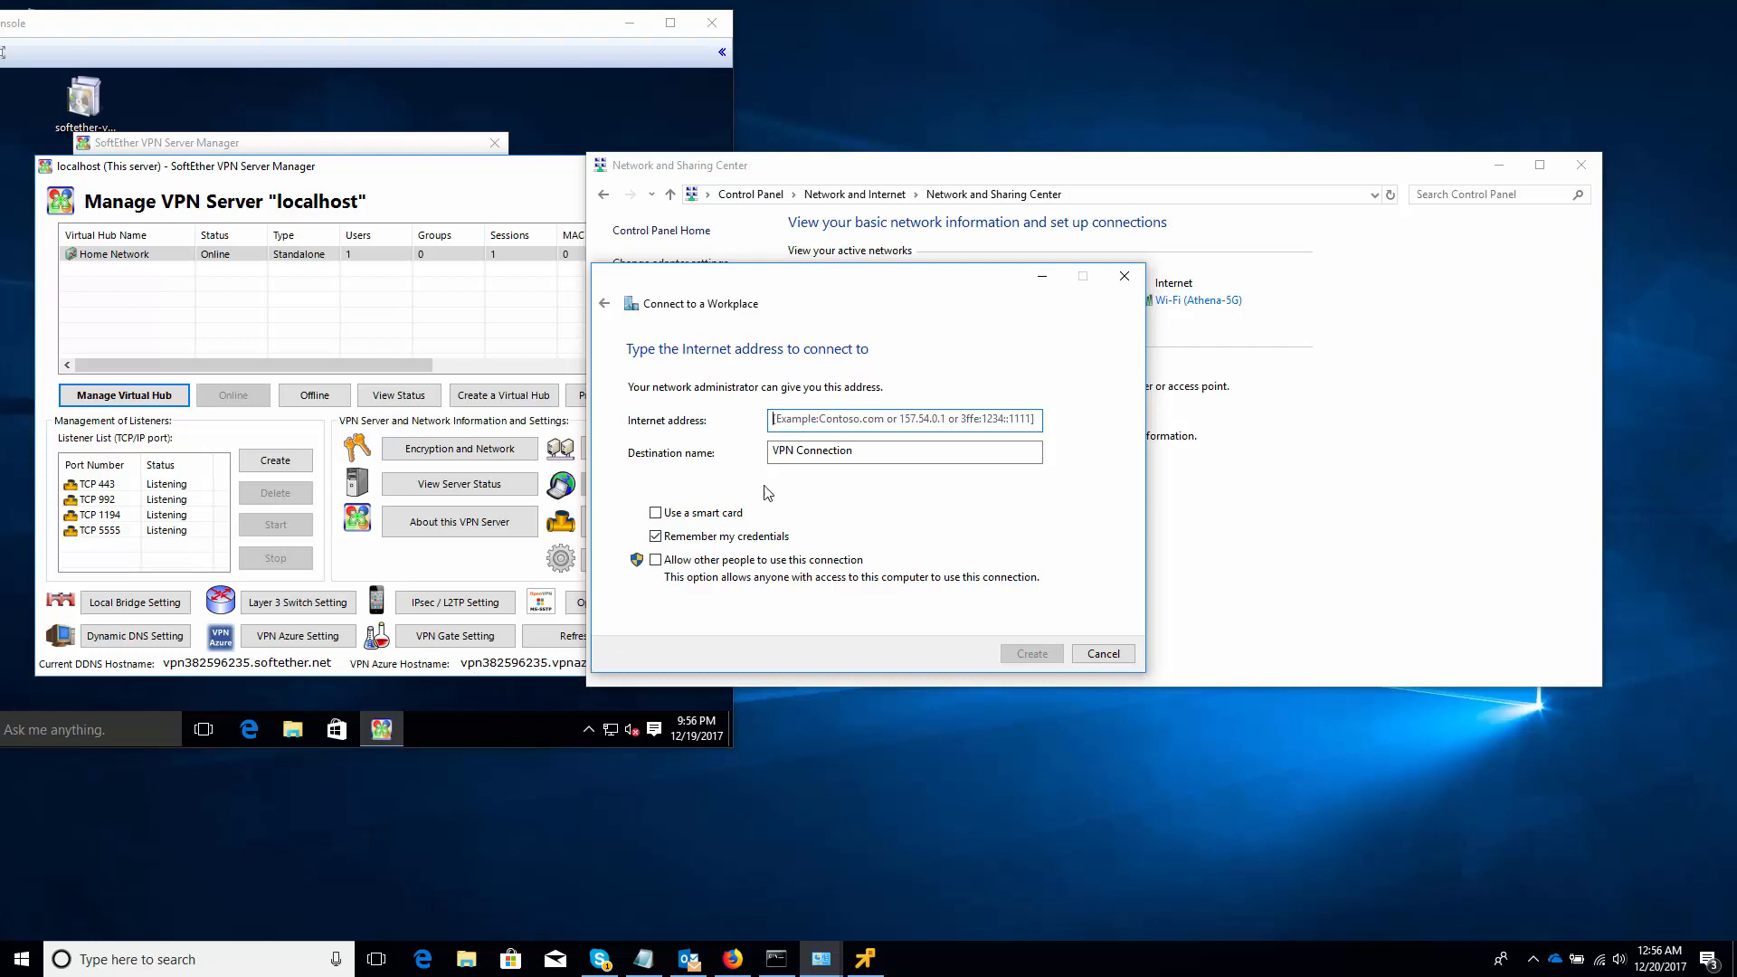
{"action": "left_click", "coordinate": [815, 425]}
{"action": "type", "text": "v"}
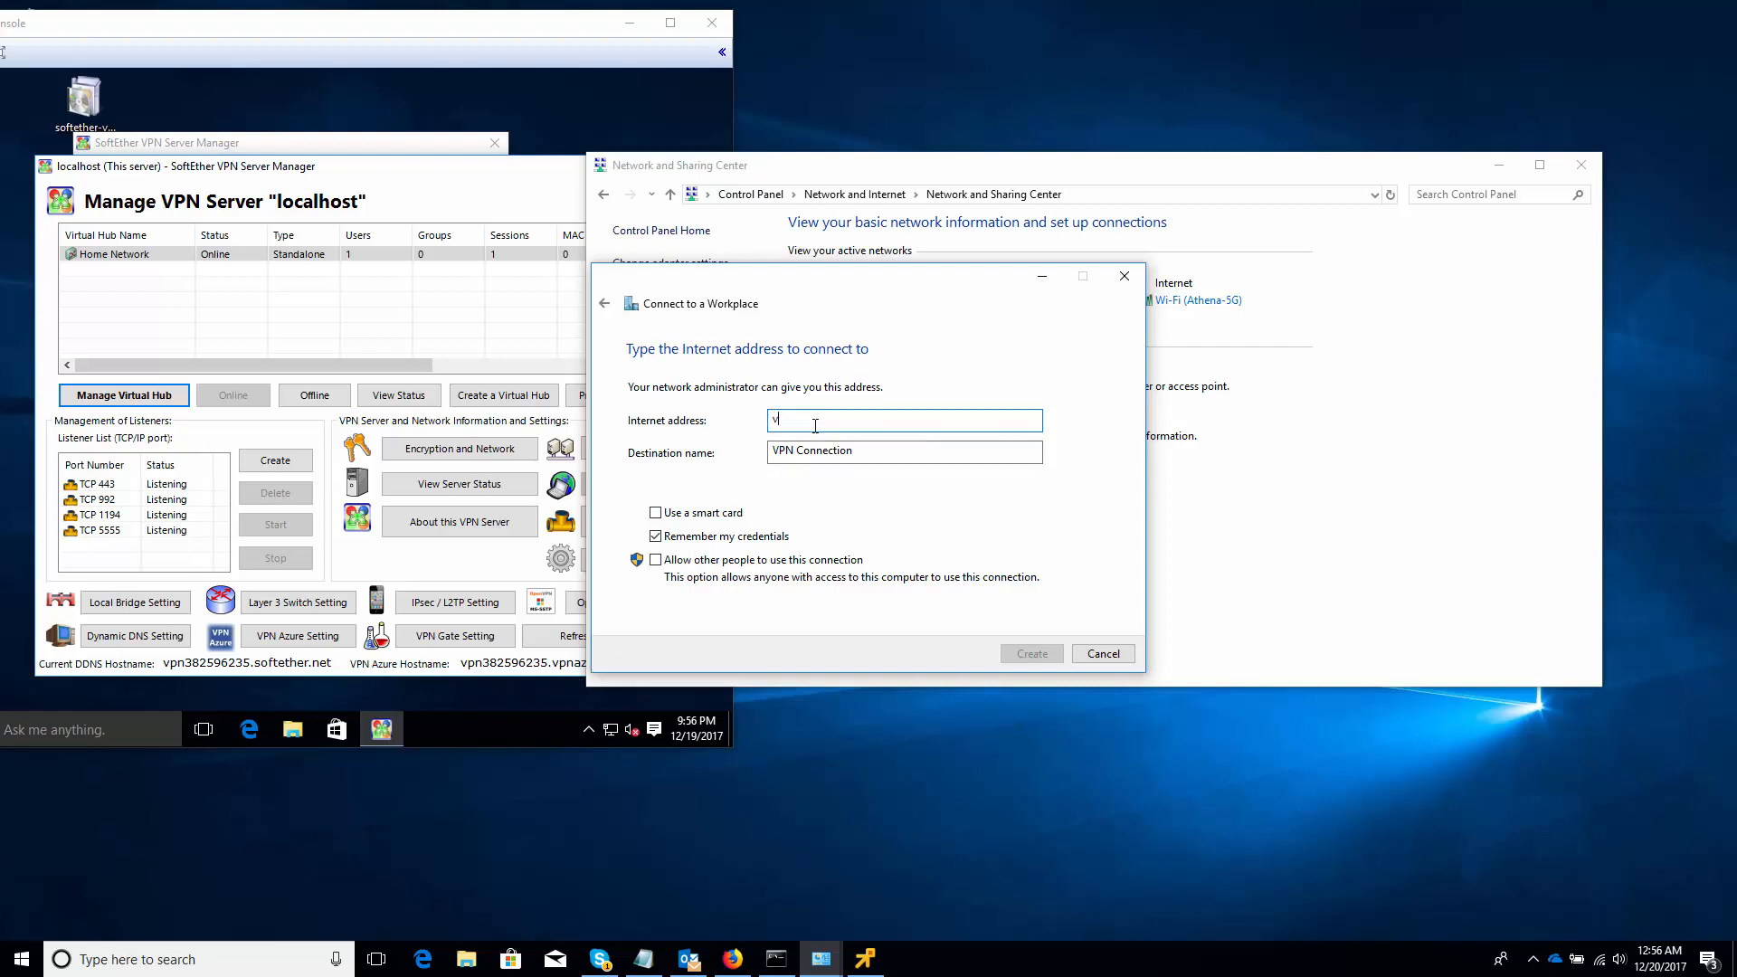
{"action": "type", "text": "pn38259"}
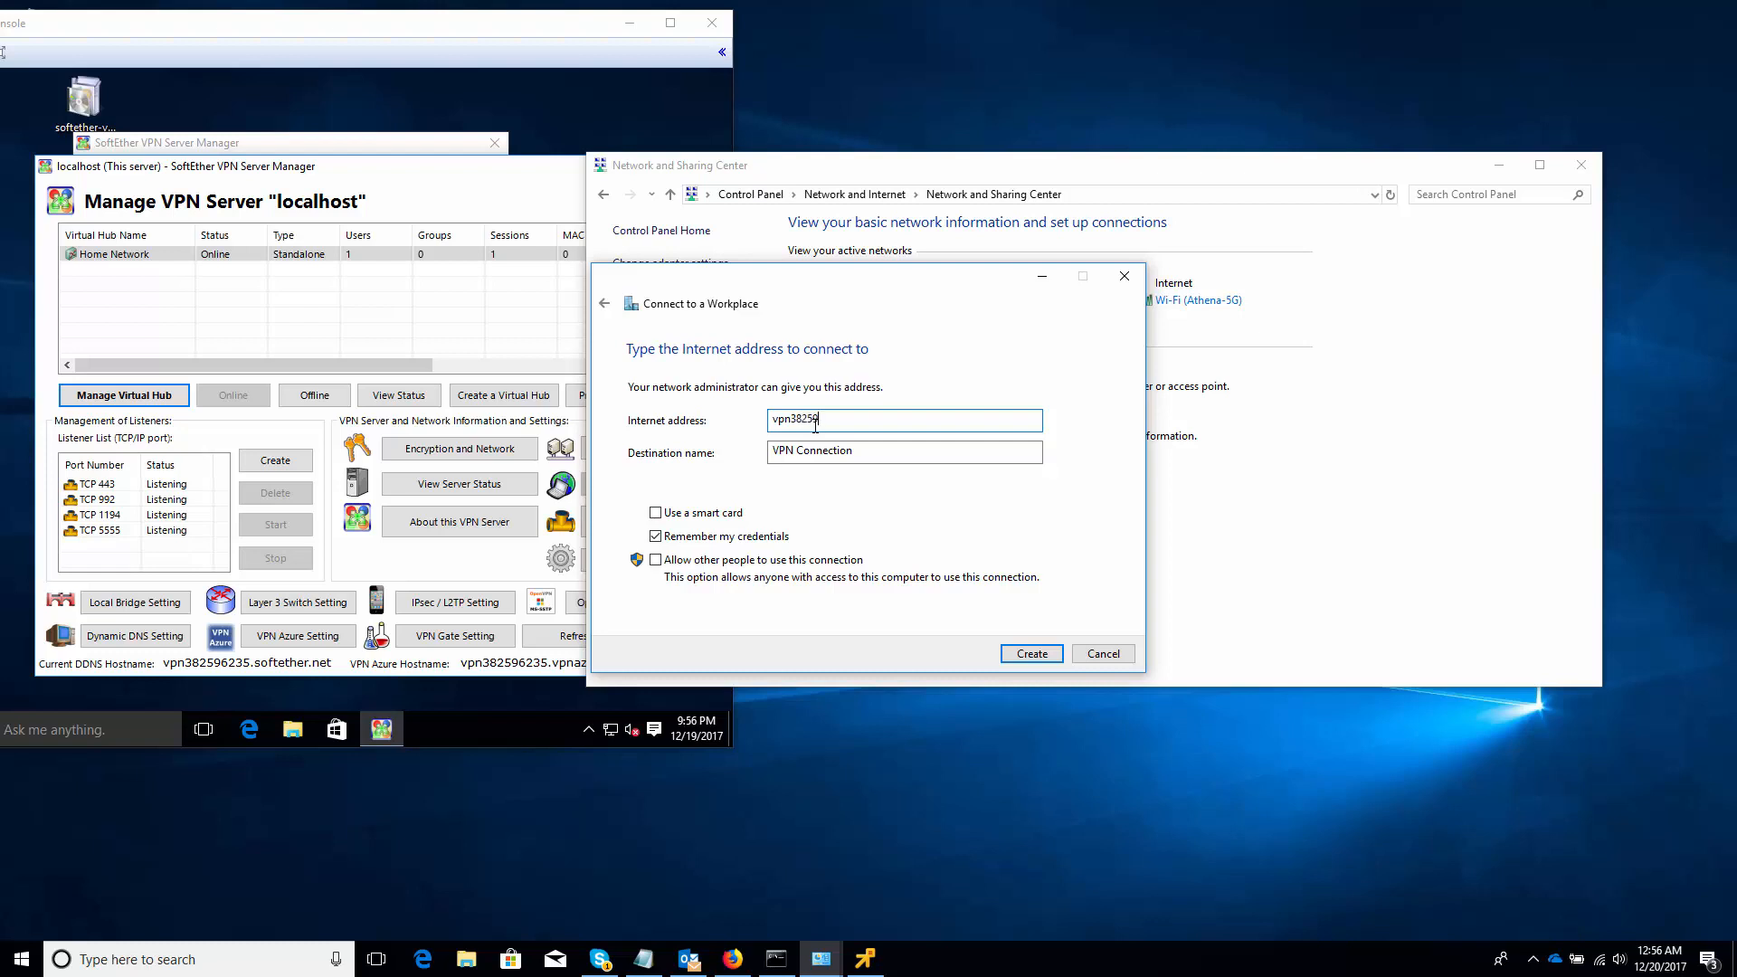
{"action": "type", "text": "6235.vpnazure.net"}
{"action": "left_click_drag", "start_coordinate": [887, 451], "coordinate": [741, 447]}
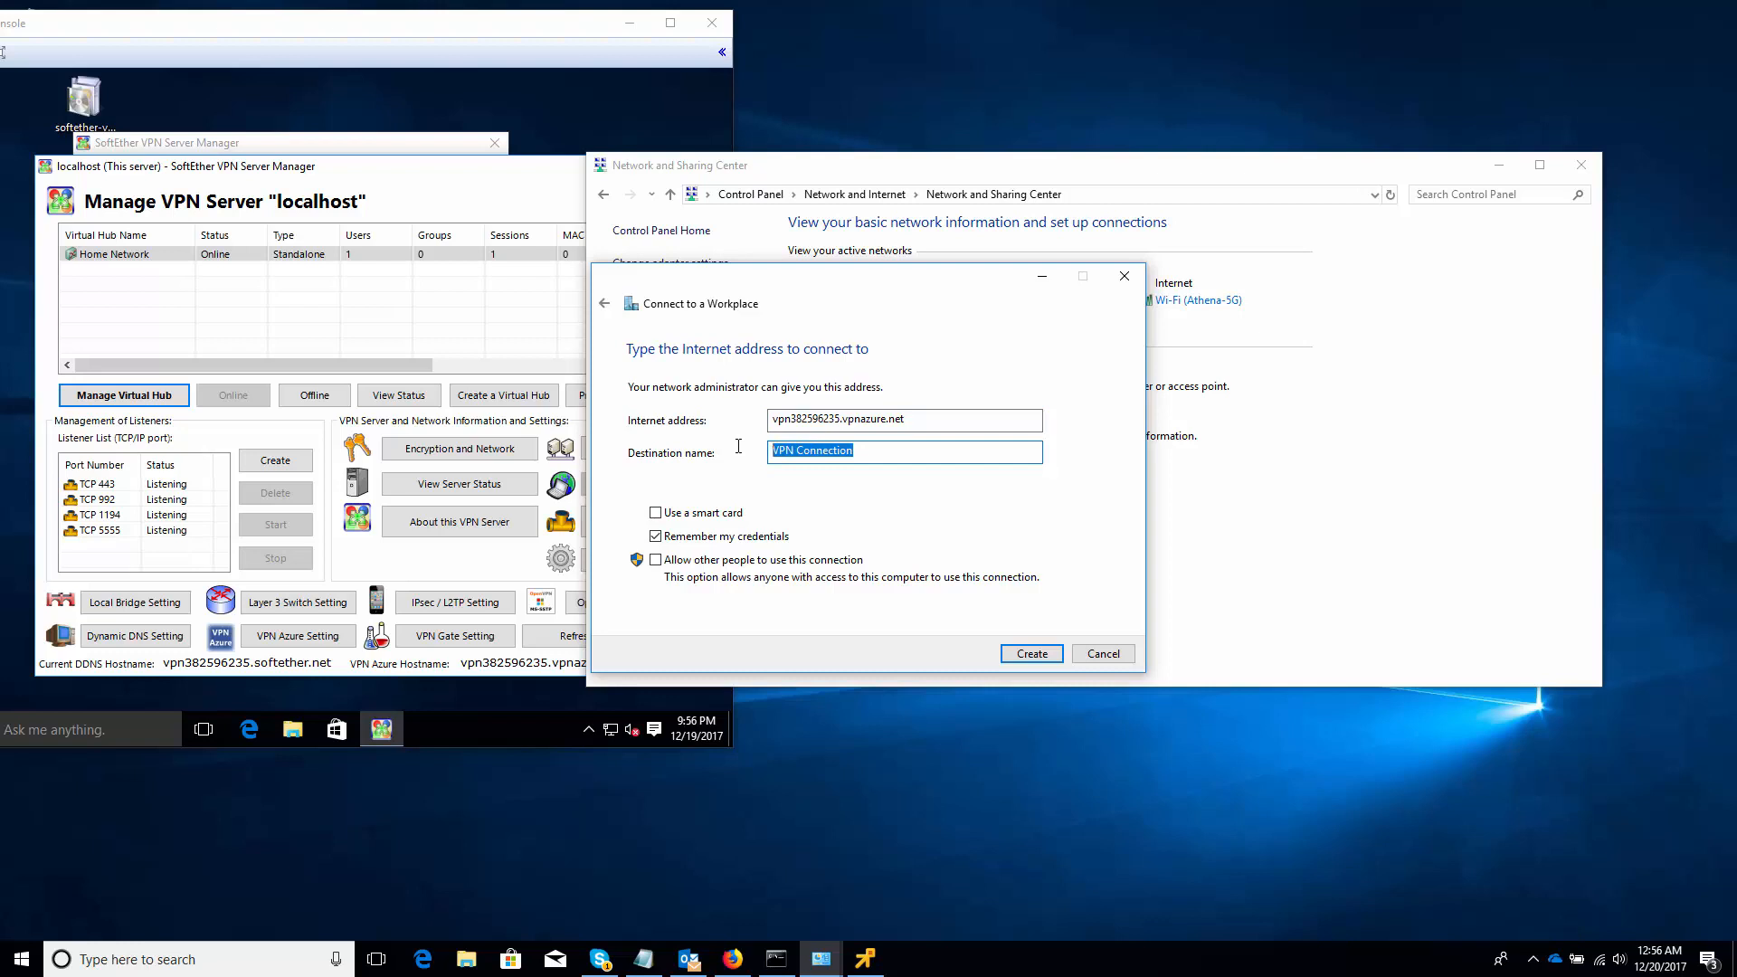
{"action": "type", "text": "Home Network"}
{"action": "left_click", "coordinate": [1033, 655]}
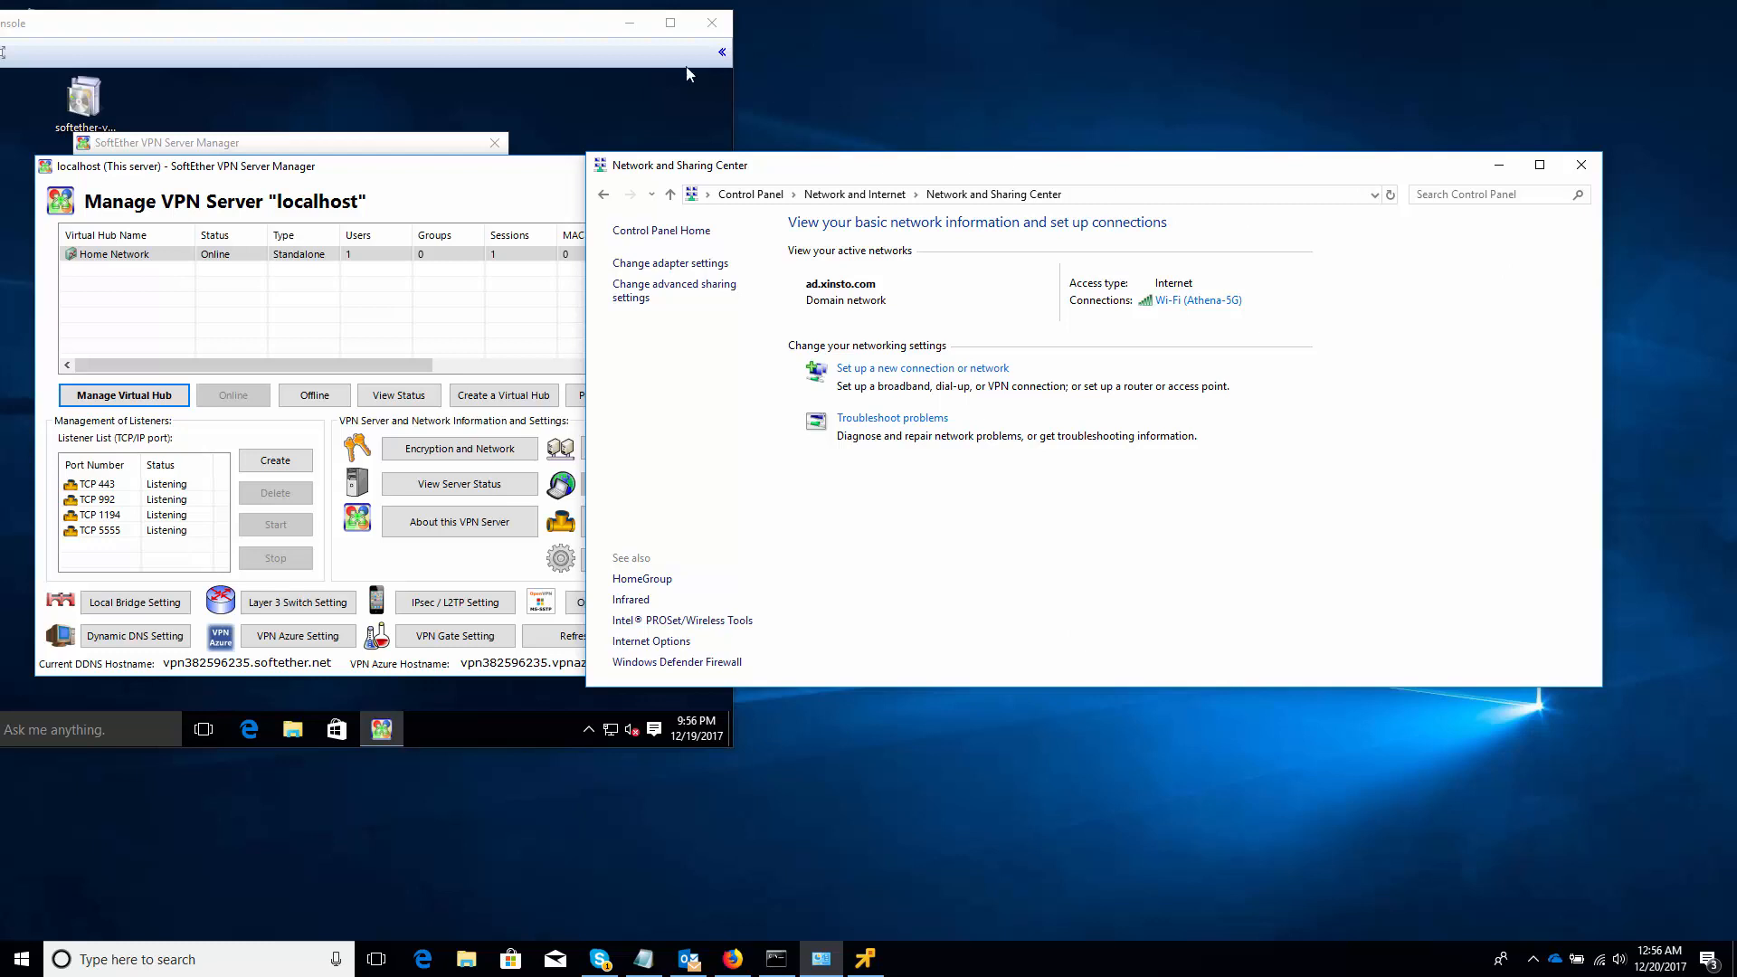
Close the VMware console and the Network and Sharing Center window
{"action": "left_click", "coordinate": [629, 32]}
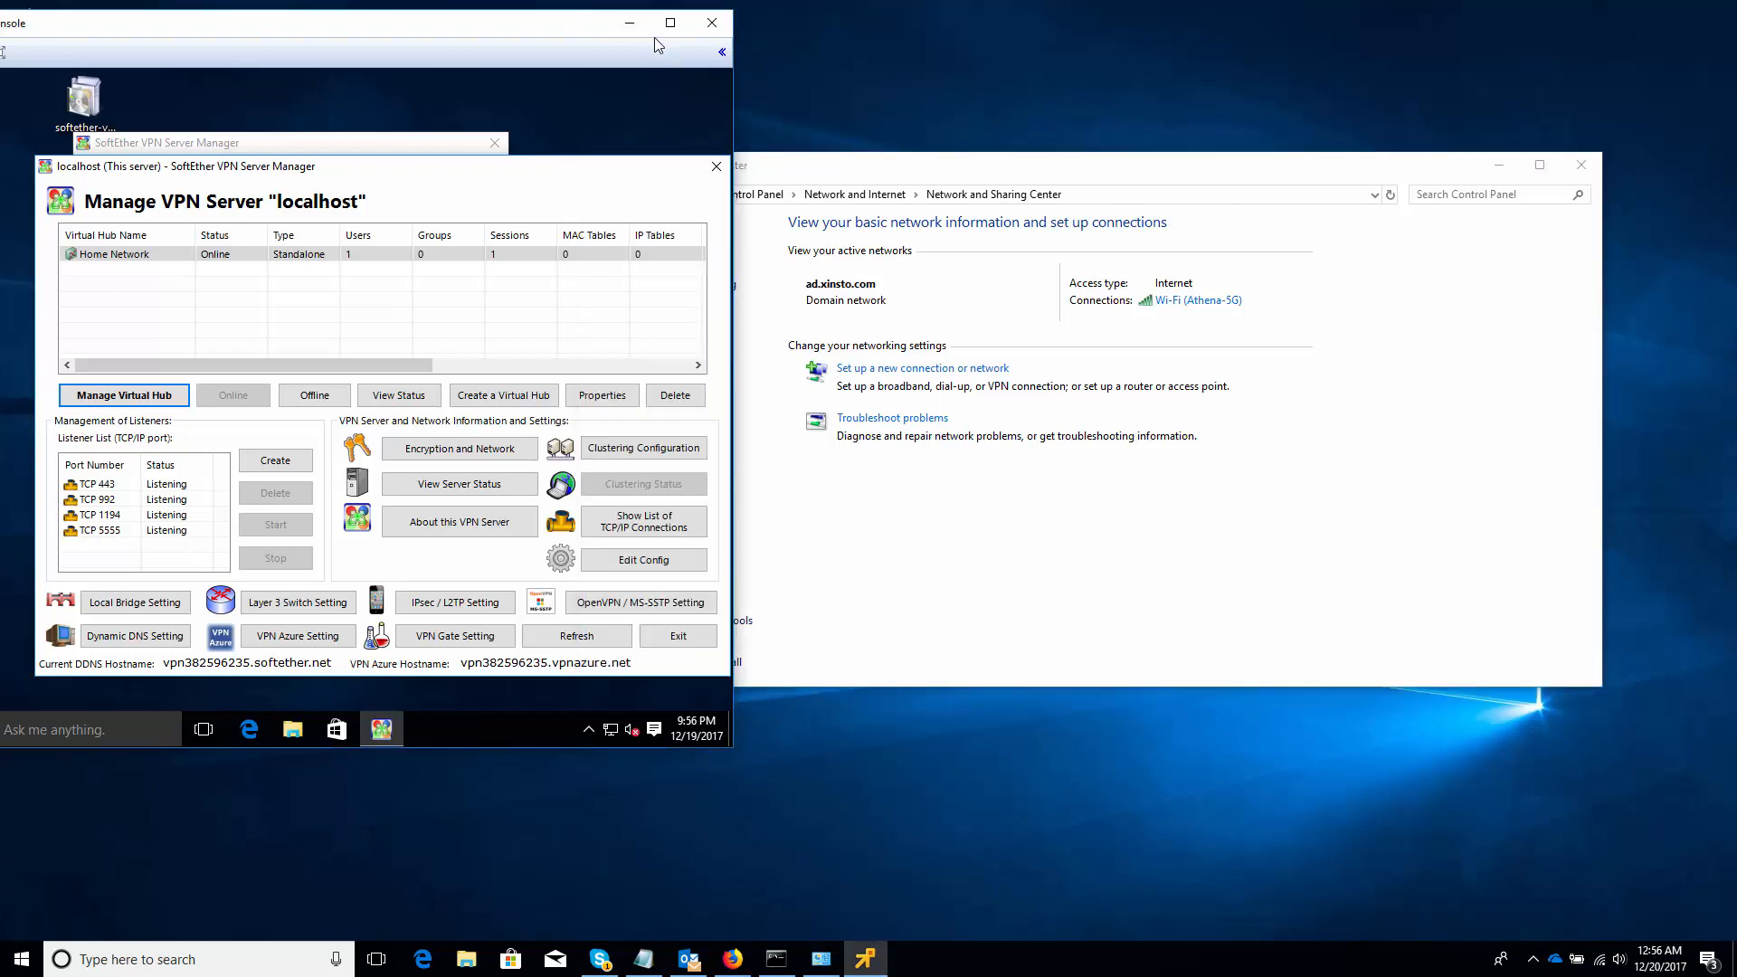
{"action": "left_click", "coordinate": [724, 33]}
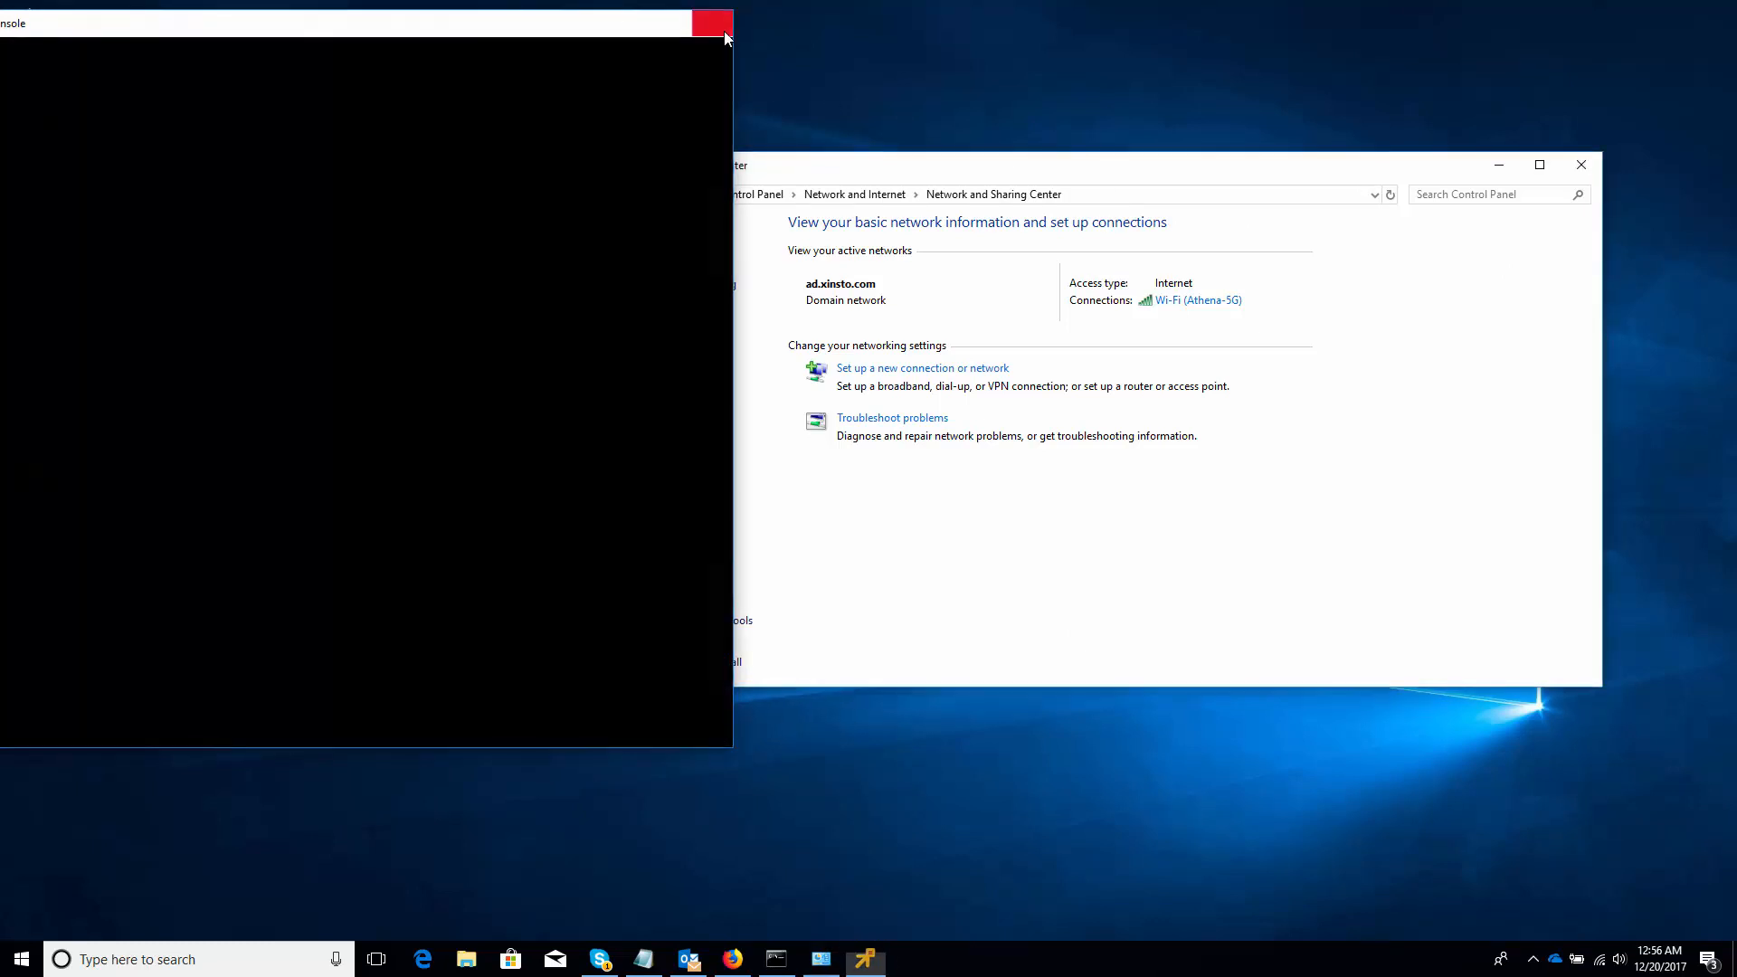
{"action": "left_click", "coordinate": [1582, 172]}
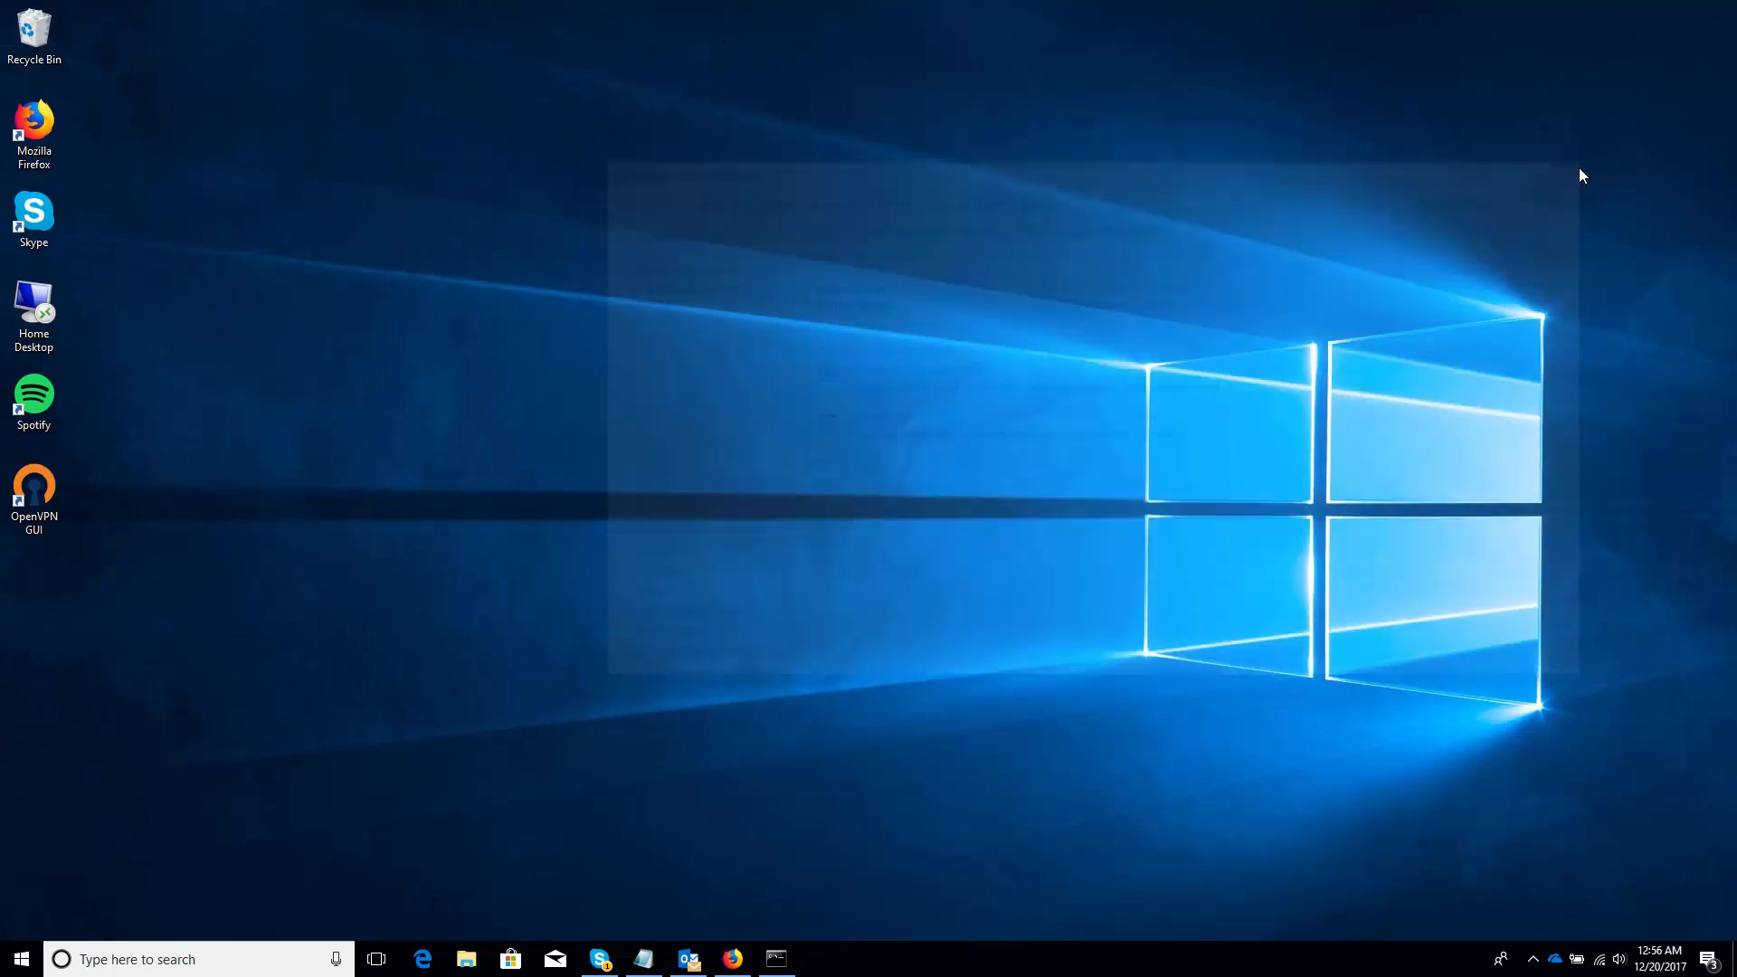
Run ipconfig in Command Prompt and highlight the Wi-Fi IPv4 address 10.16.1.101
{"action": "left_click", "coordinate": [778, 959]}
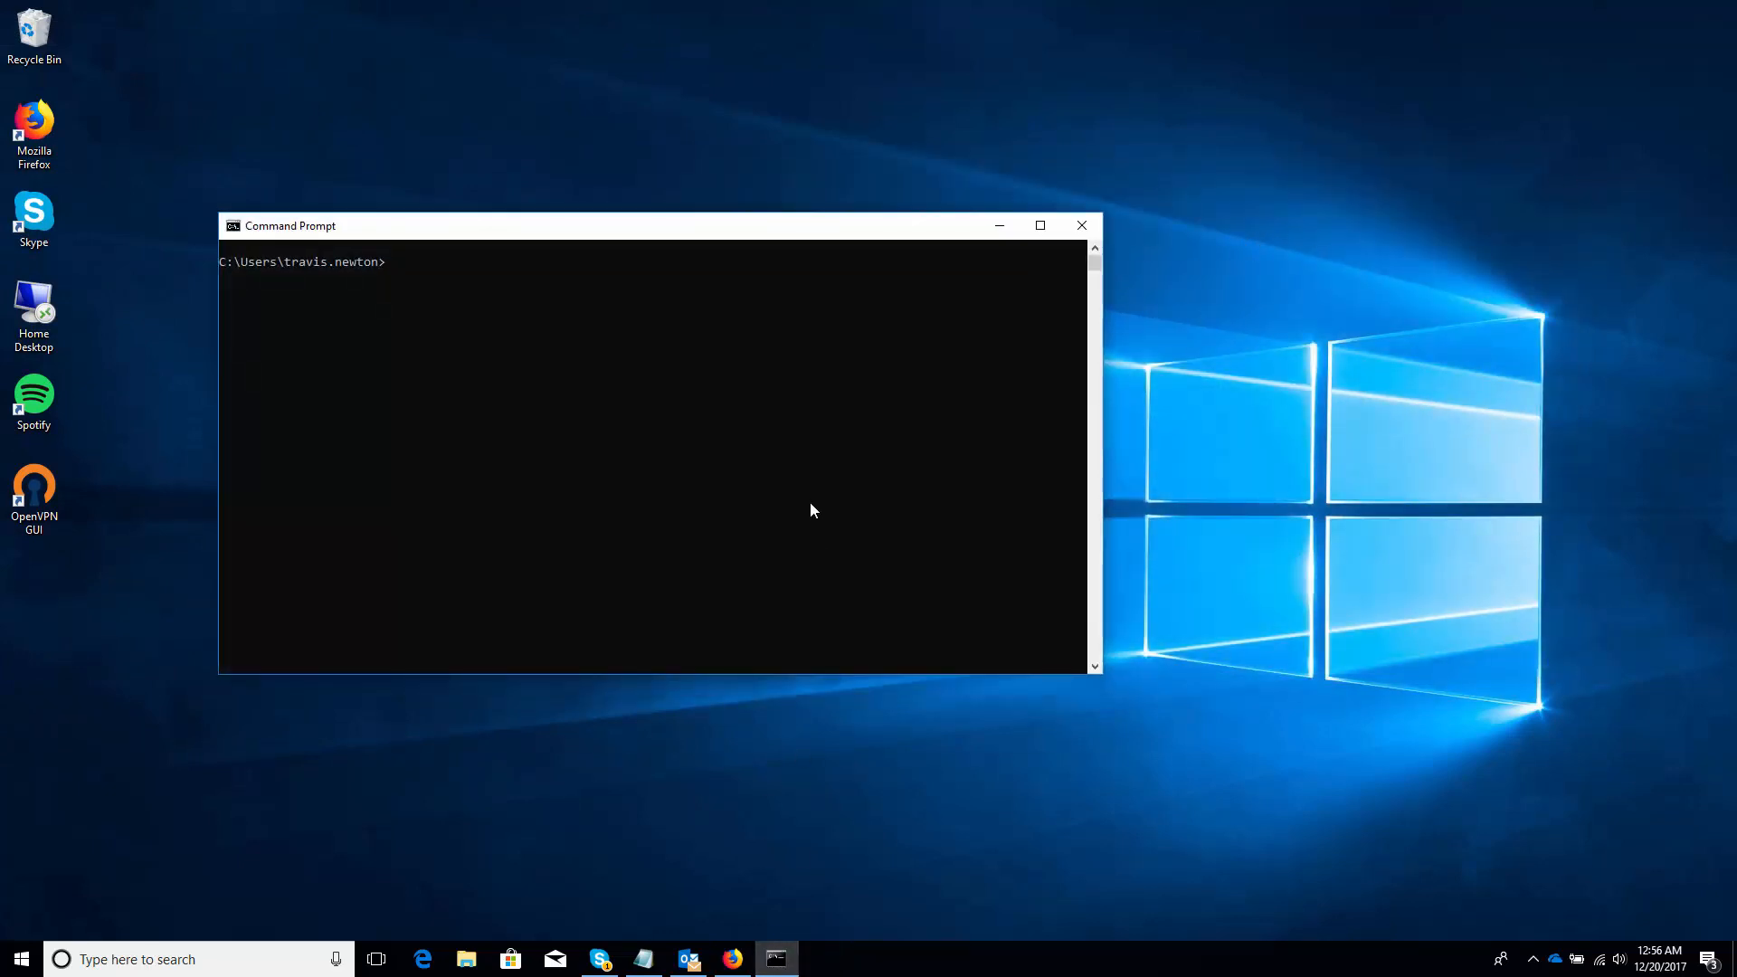
{"action": "type", "text": "ipconfig"}
{"action": "key", "text": "Return"}
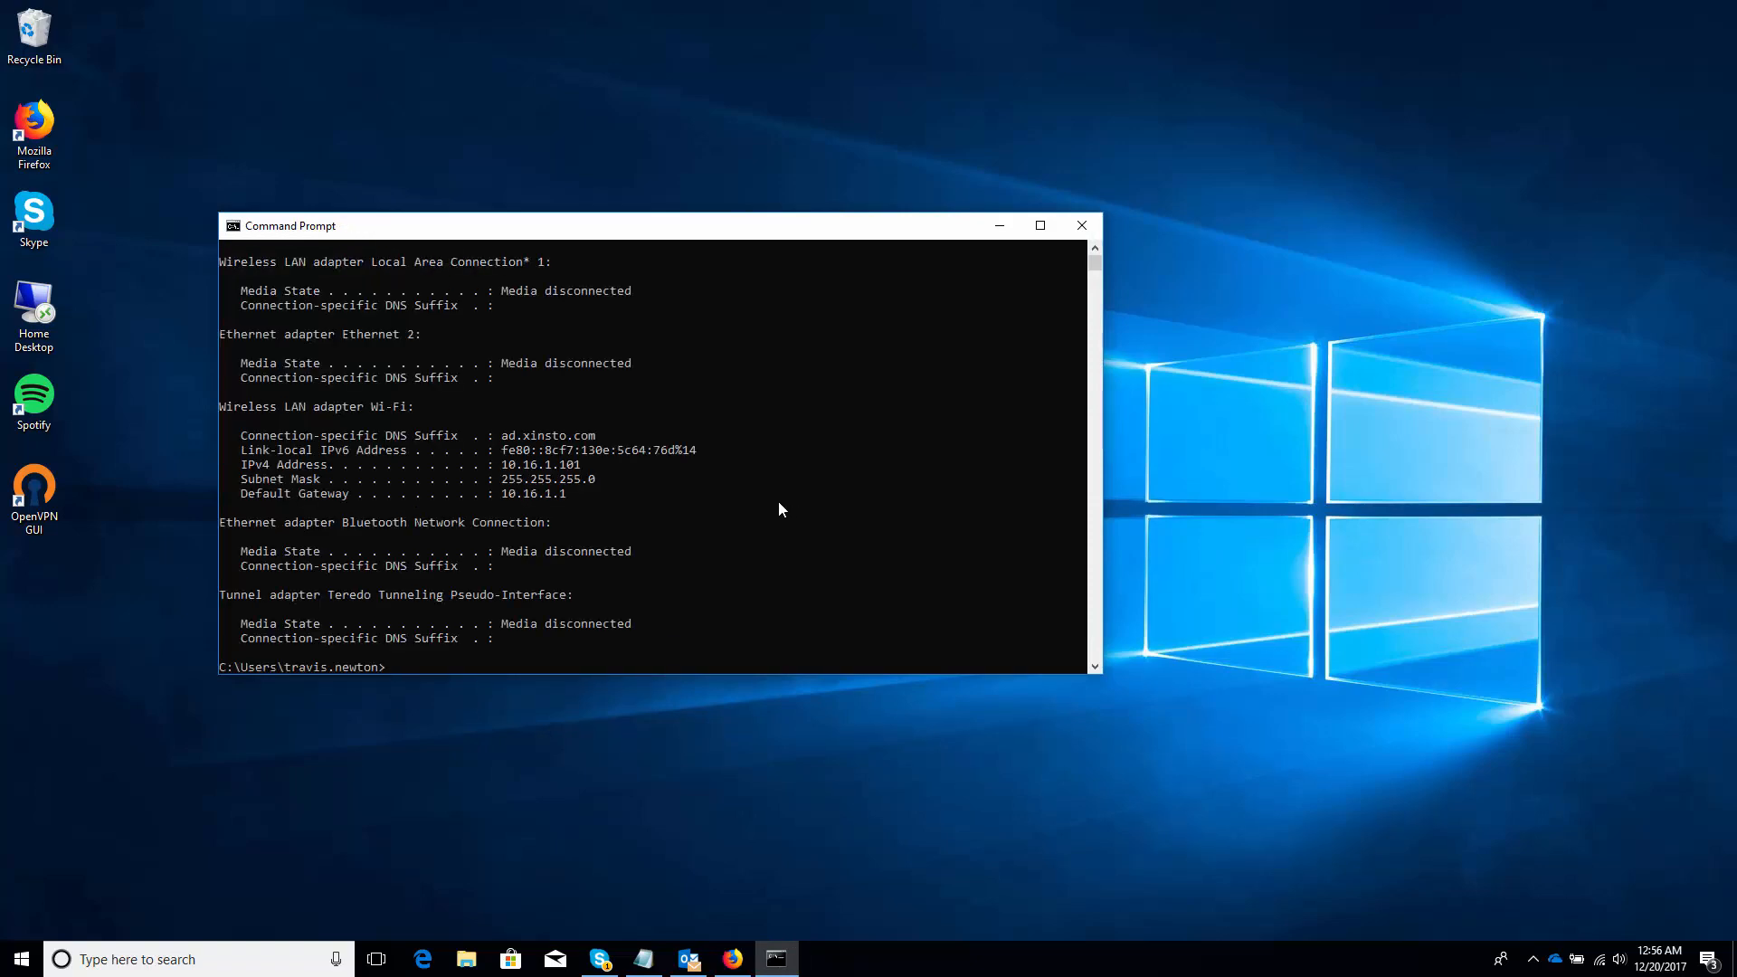
{"action": "left_click_drag", "start_coordinate": [502, 465], "coordinate": [576, 471]}
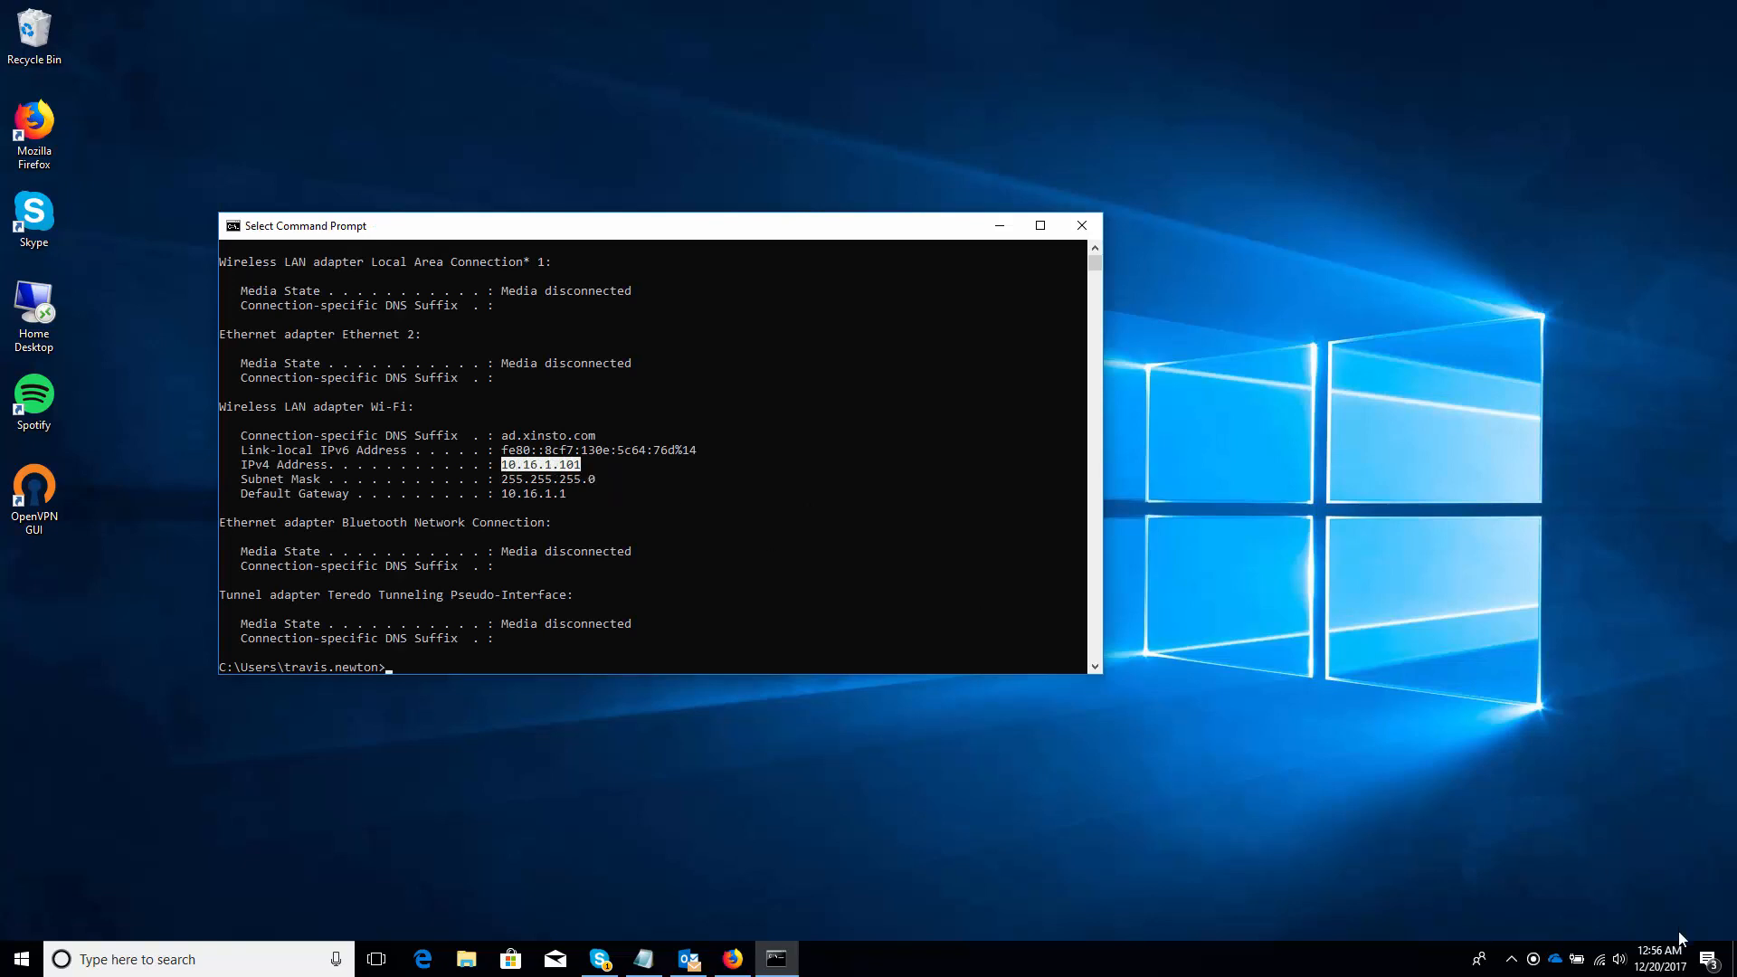
Switch the host's Wi-Fi connection from Athena-5G to the AndroidAP network
{"action": "left_click", "coordinate": [1602, 963]}
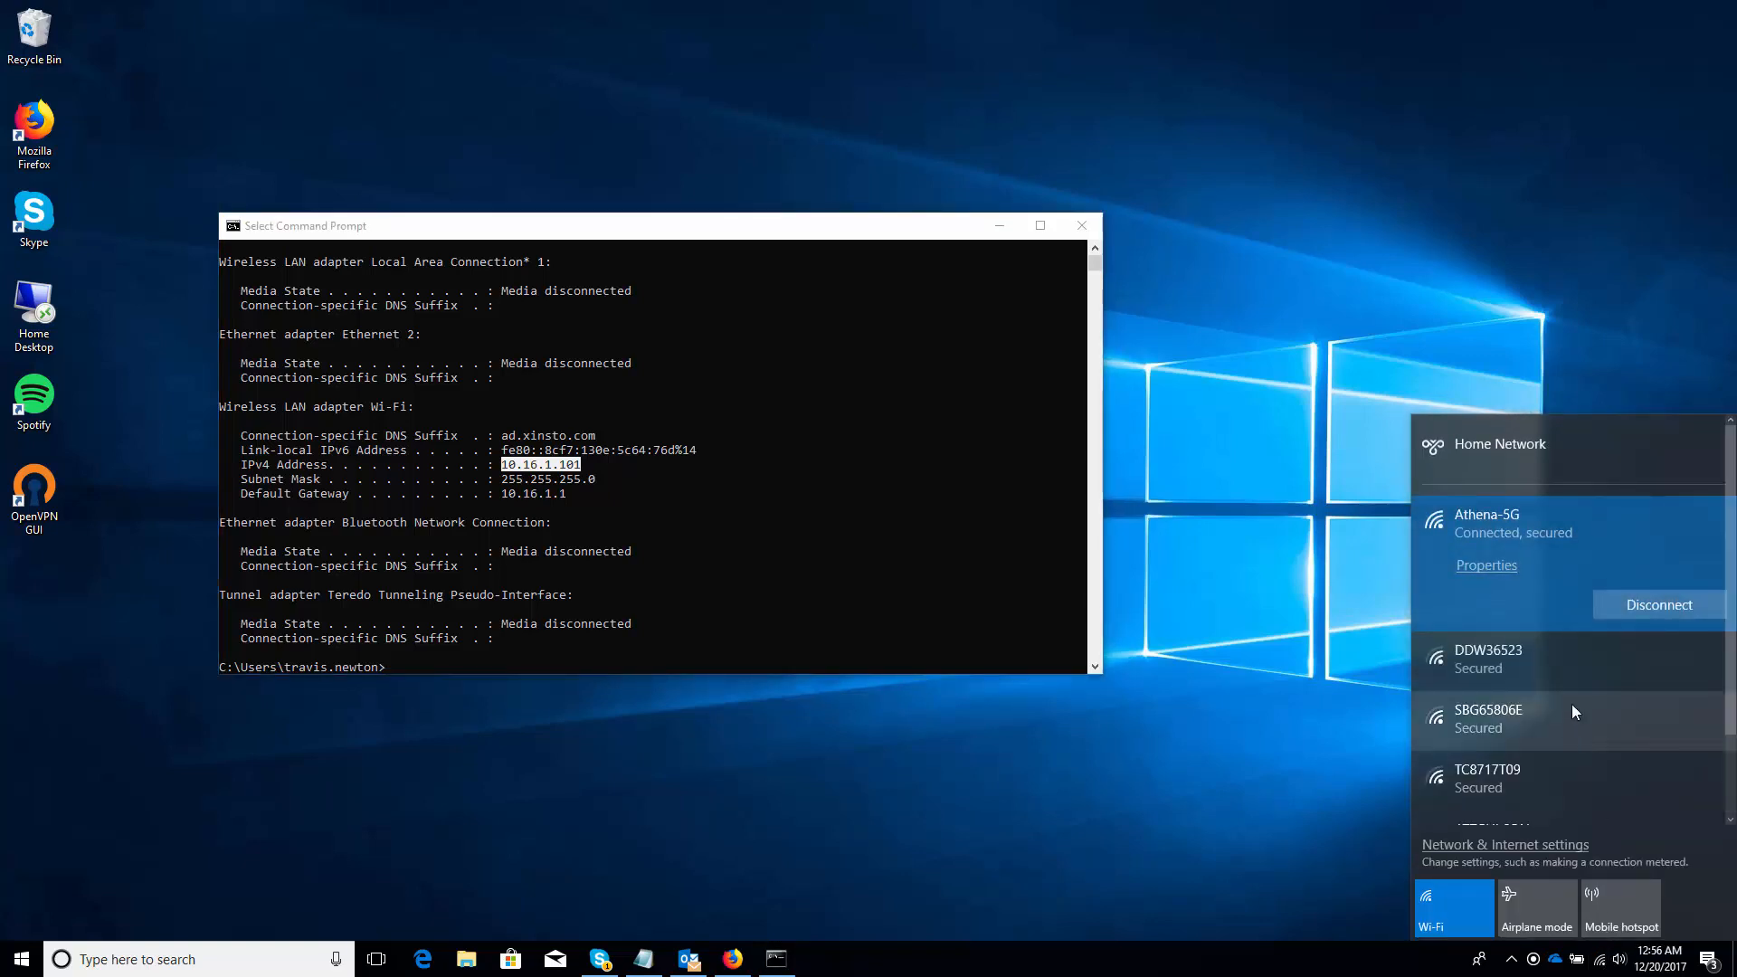
{"action": "left_click", "coordinate": [1567, 657]}
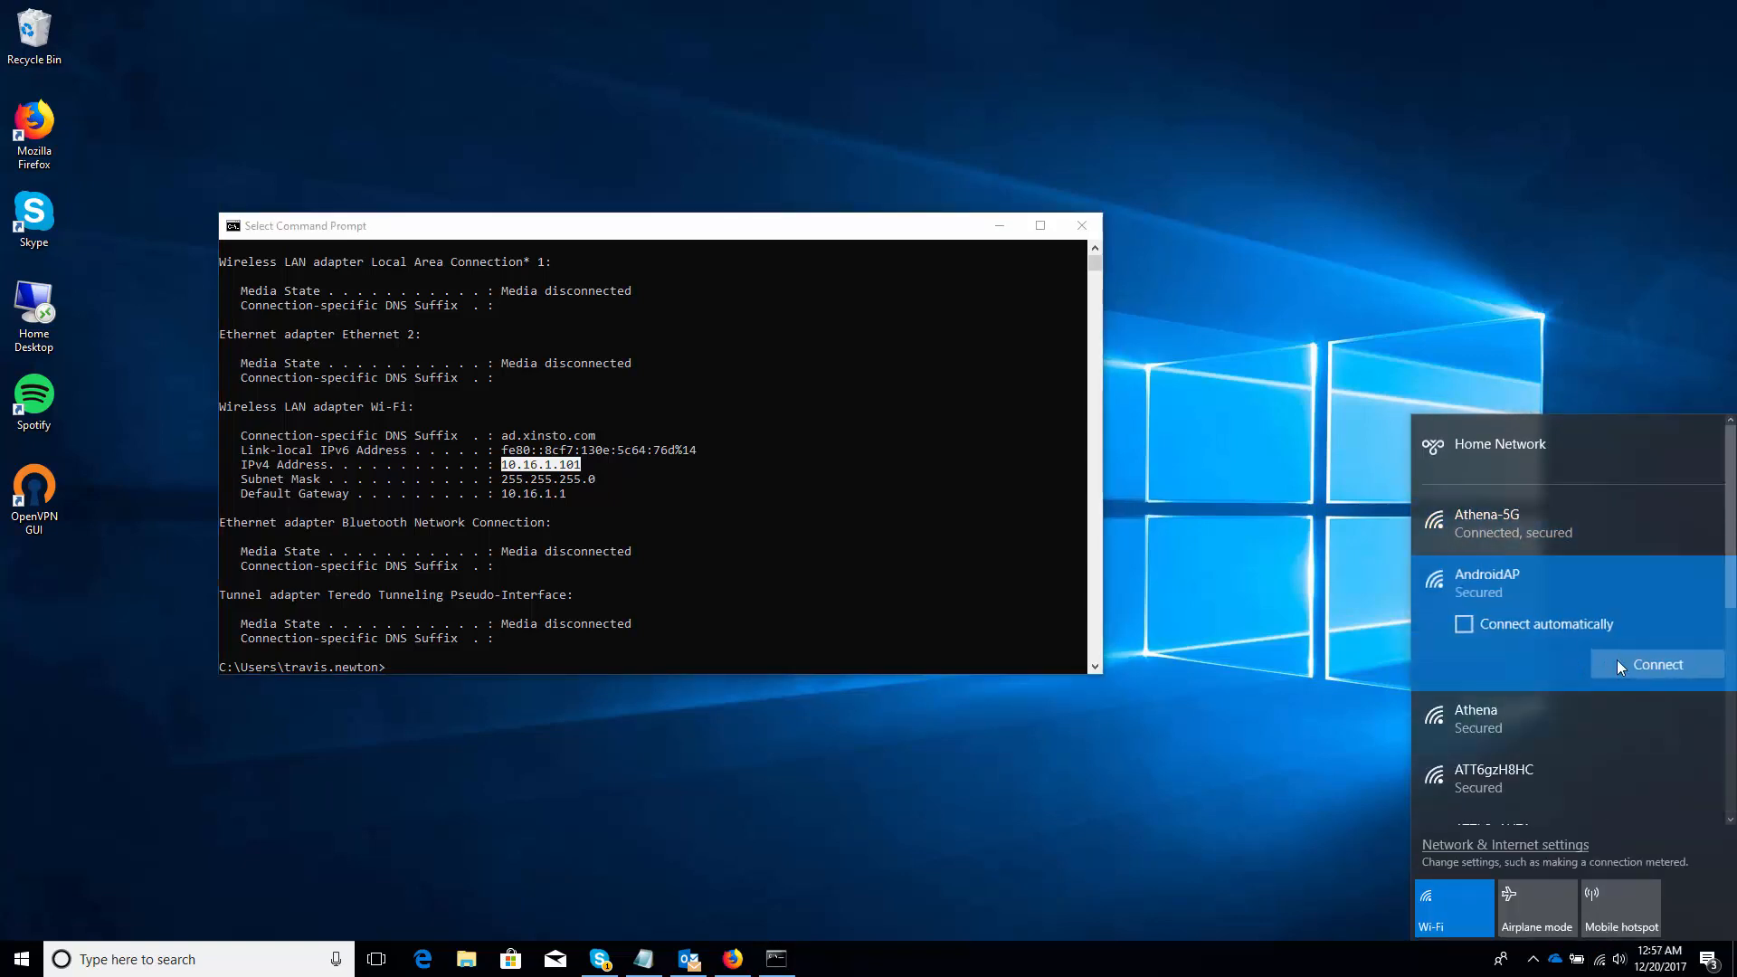
{"action": "left_click", "coordinate": [1630, 661]}
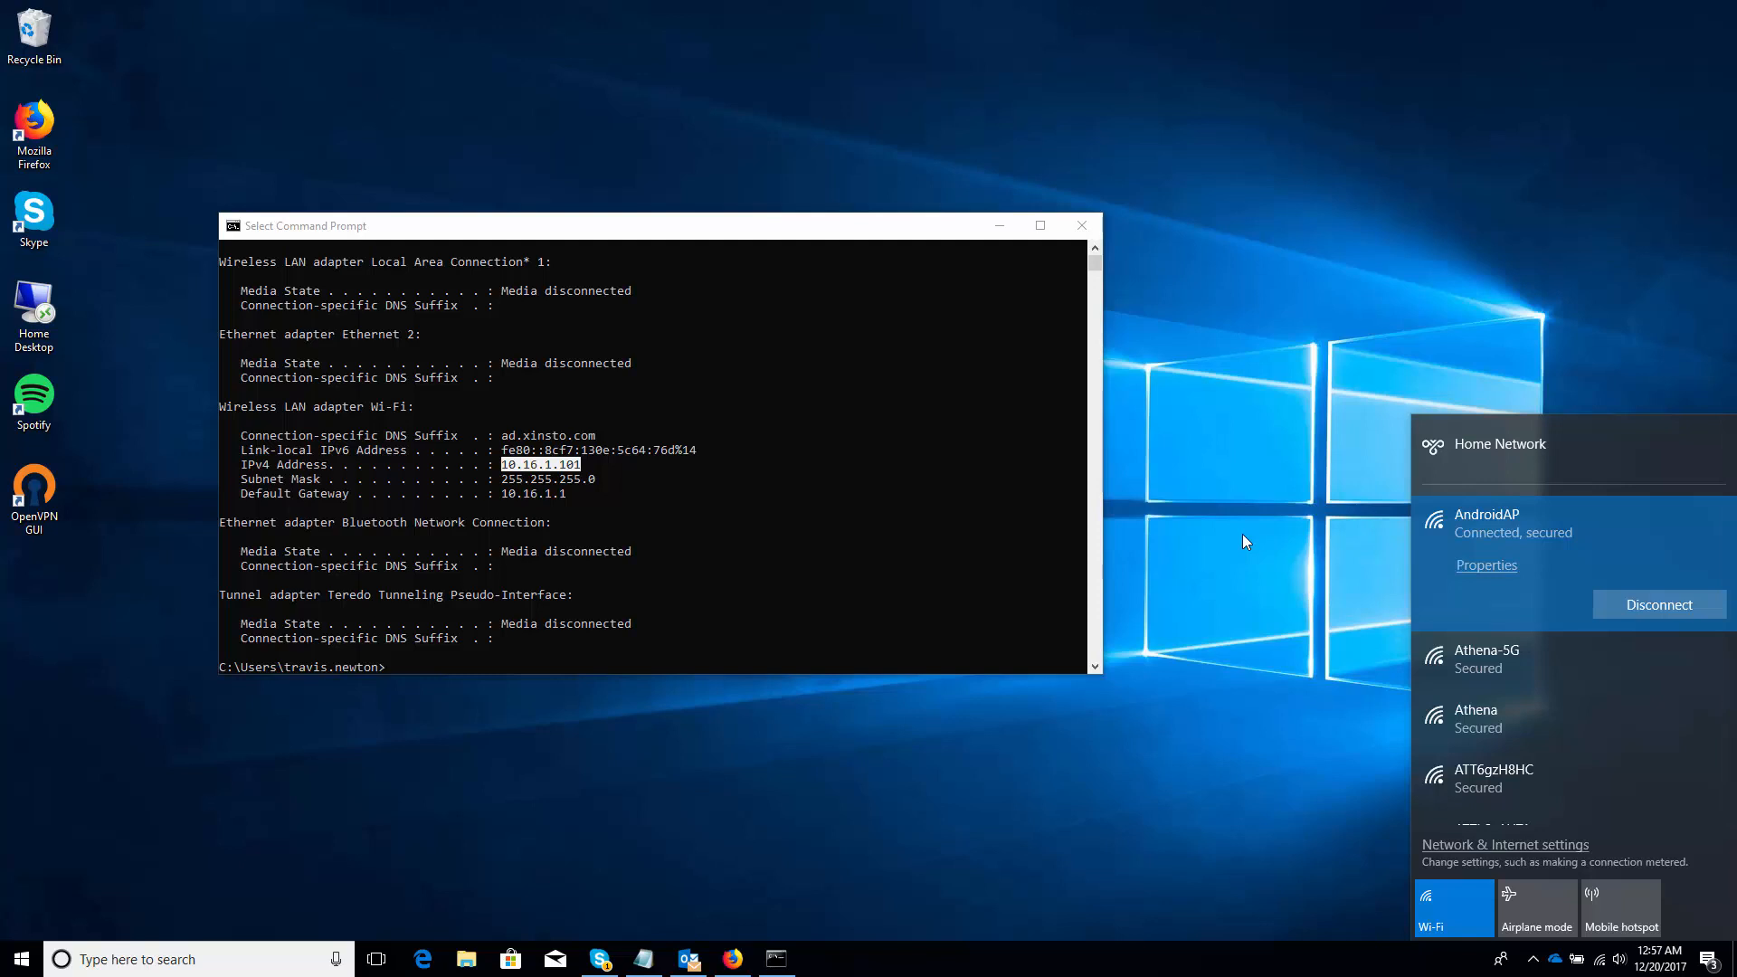
Rerun ipconfig to confirm IPv4 192.168.43.151, then expand the Home Network VPN entry
{"action": "left_click", "coordinate": [921, 552]}
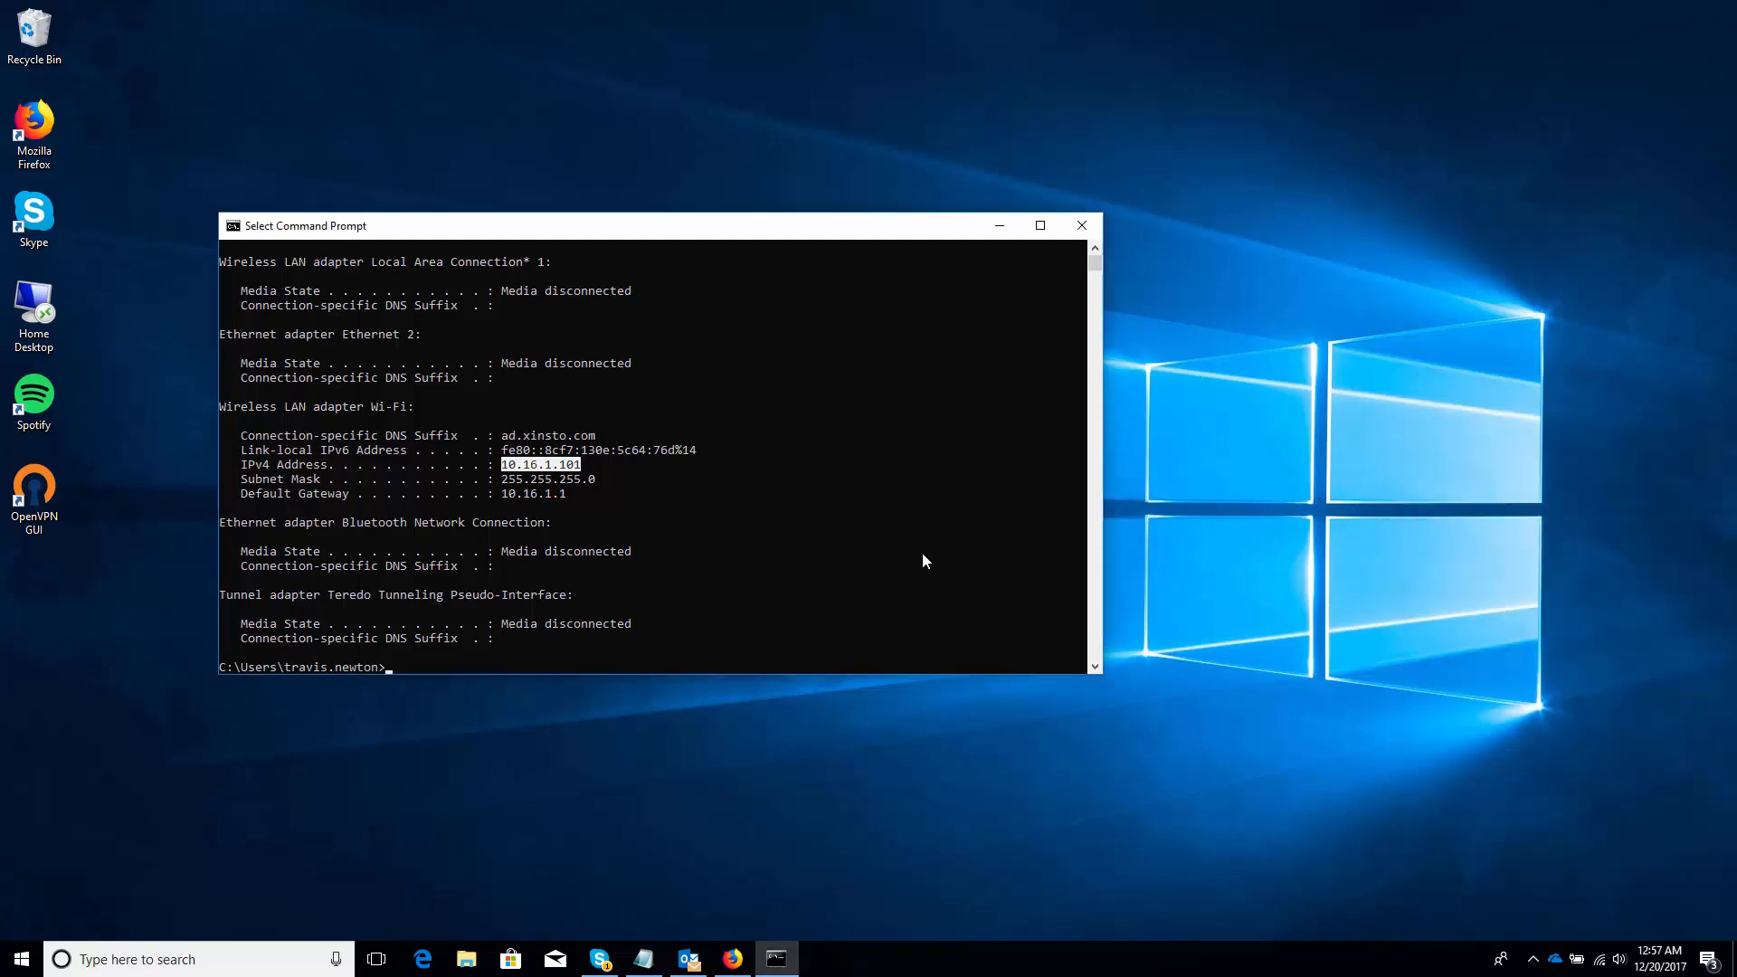
{"action": "type", "text": "ipconfig"}
{"action": "key", "text": "Return"}
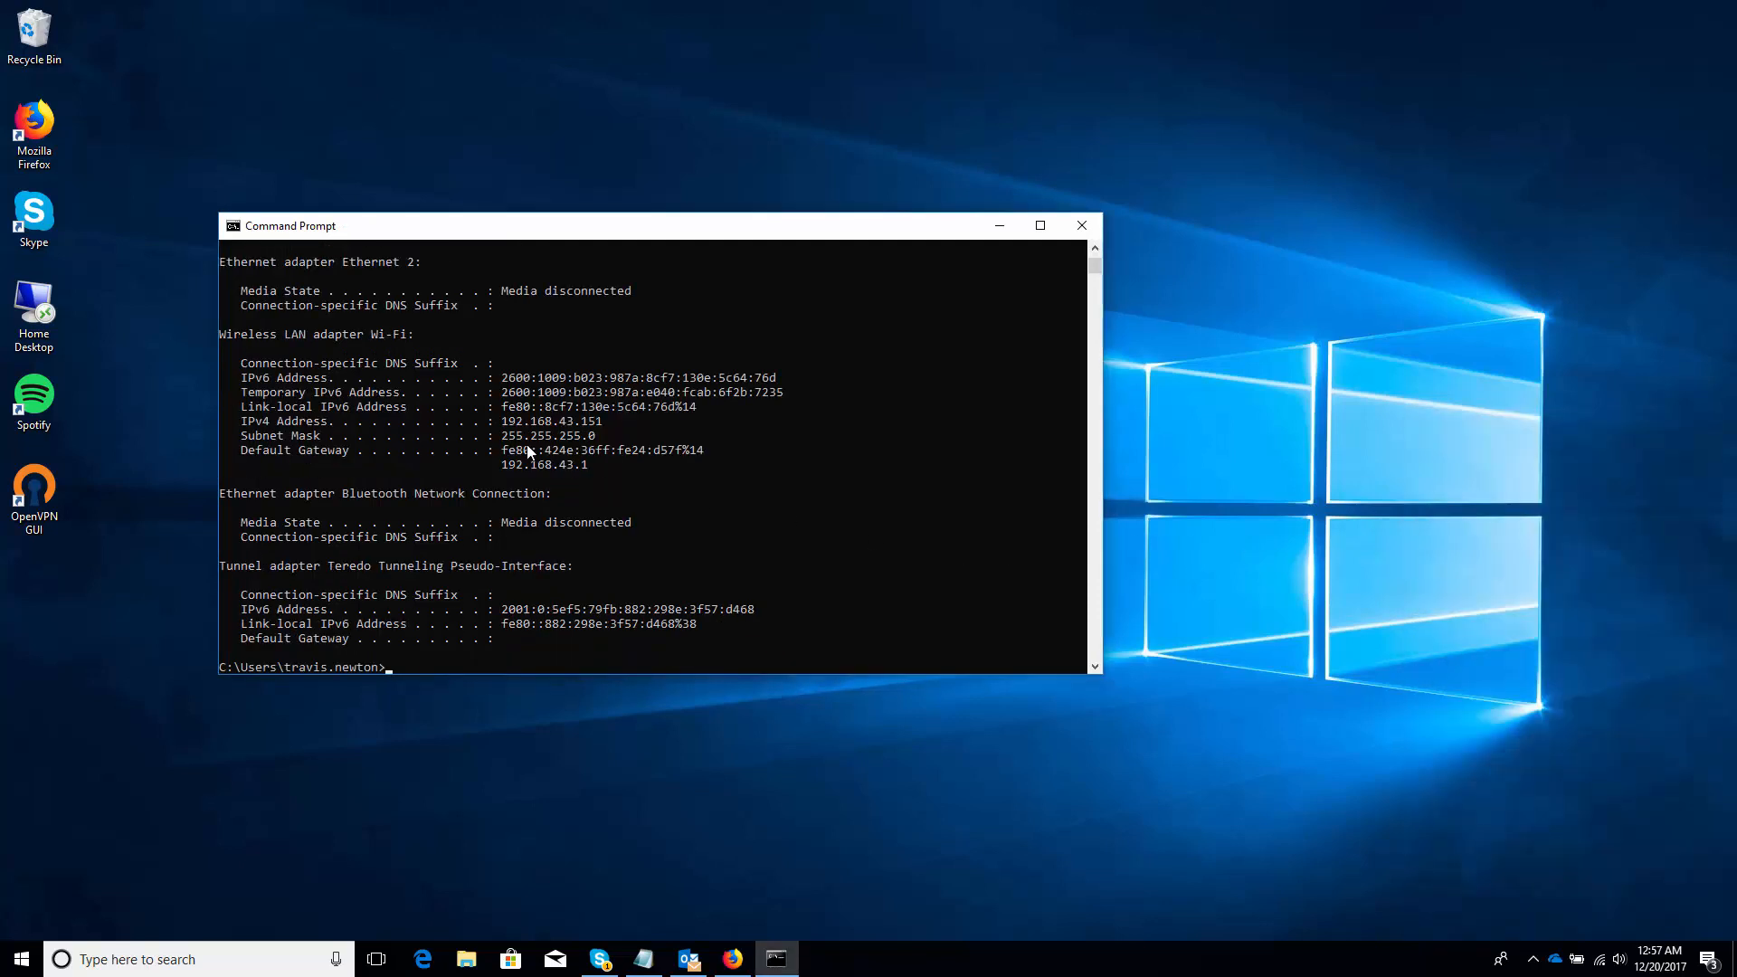
{"action": "left_click_drag", "start_coordinate": [503, 422], "coordinate": [596, 421]}
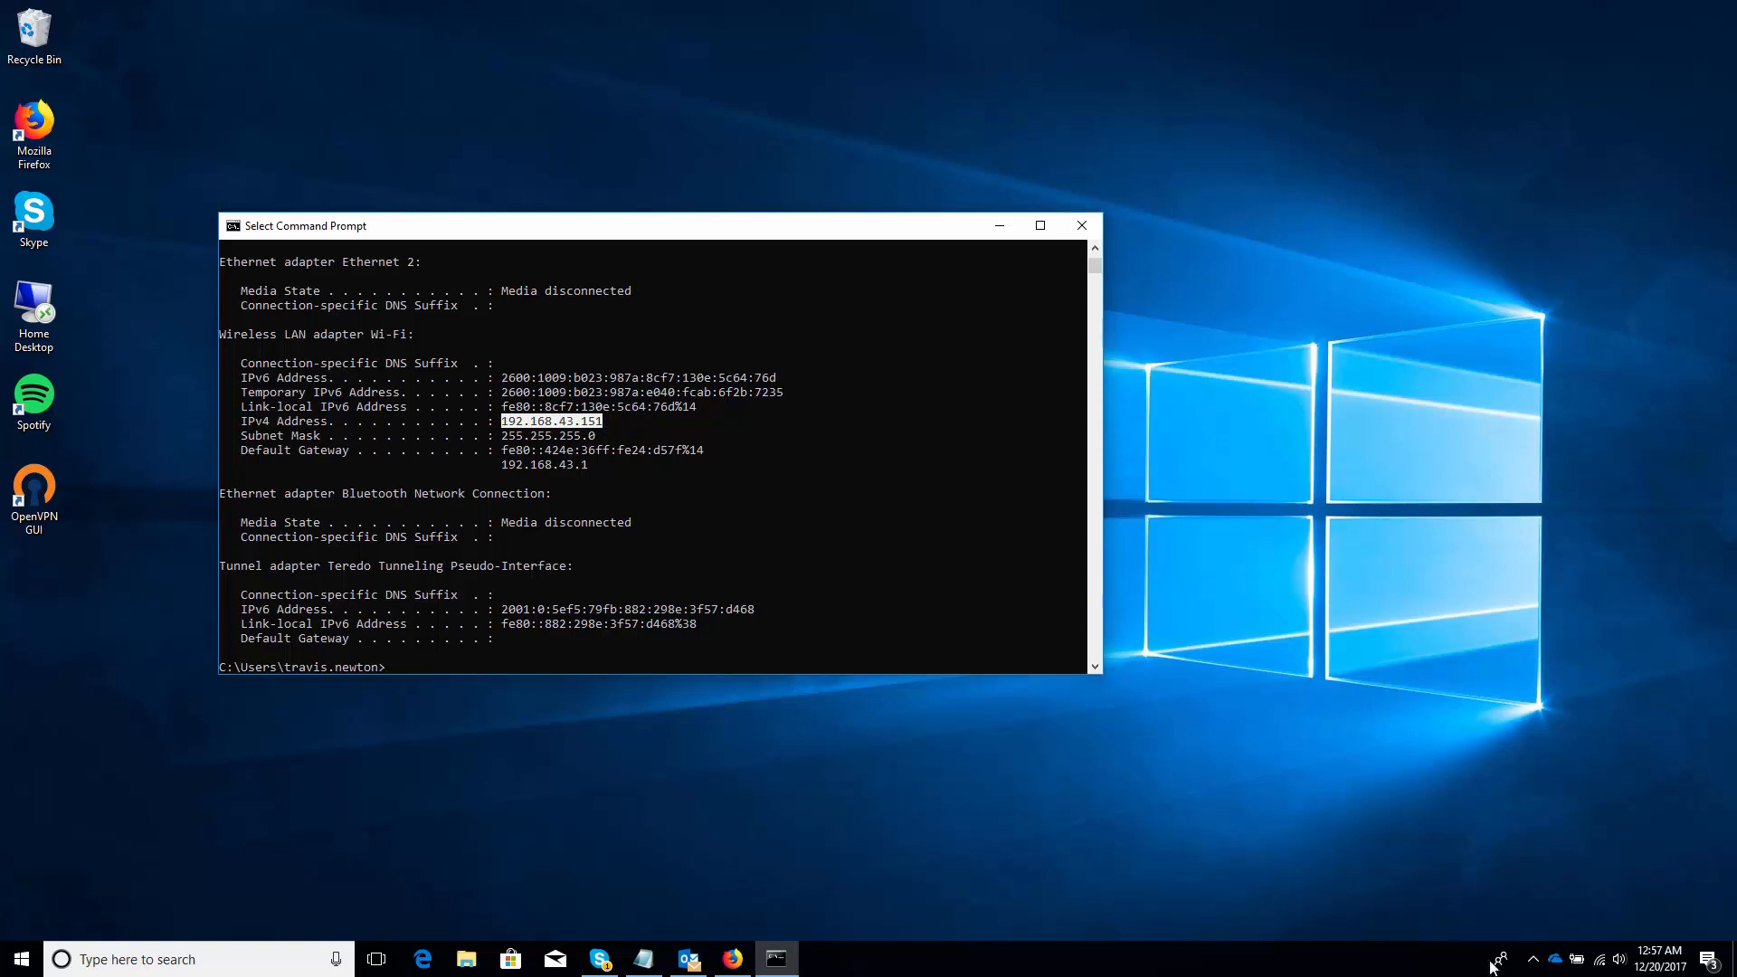
{"action": "left_click", "coordinate": [1600, 961]}
{"action": "left_click", "coordinate": [1549, 454]}
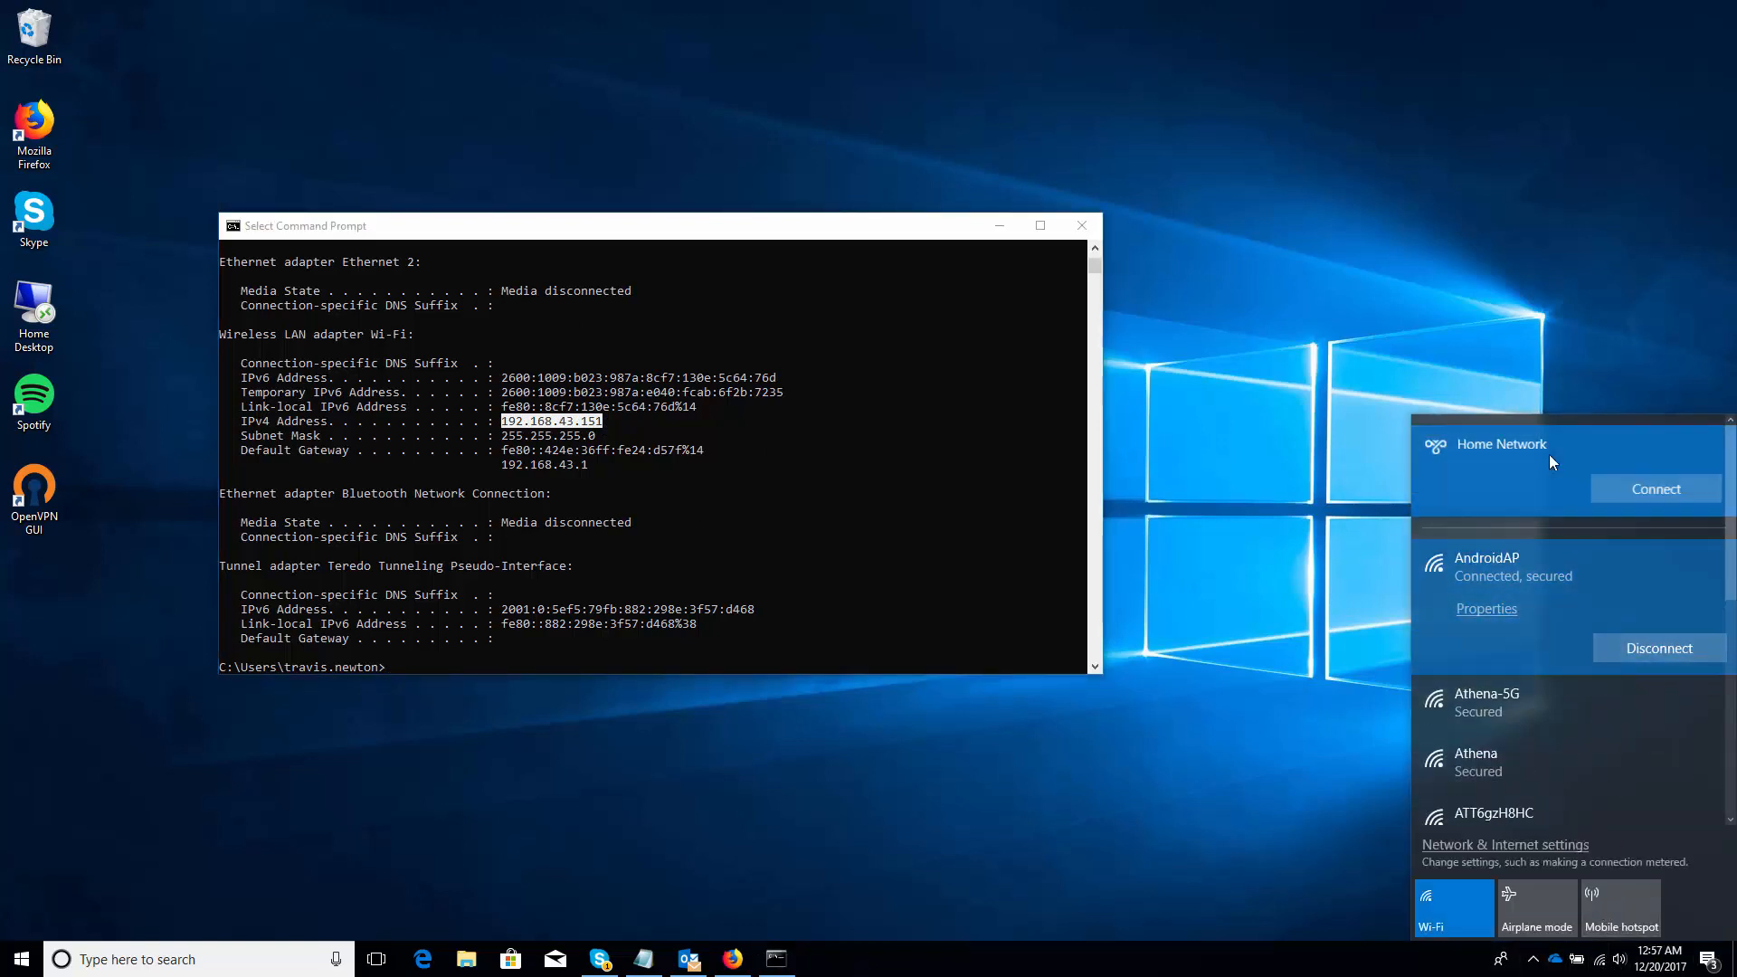
Connect the Home Network VPN by signing in with the user name and password
{"action": "left_click", "coordinate": [1627, 489]}
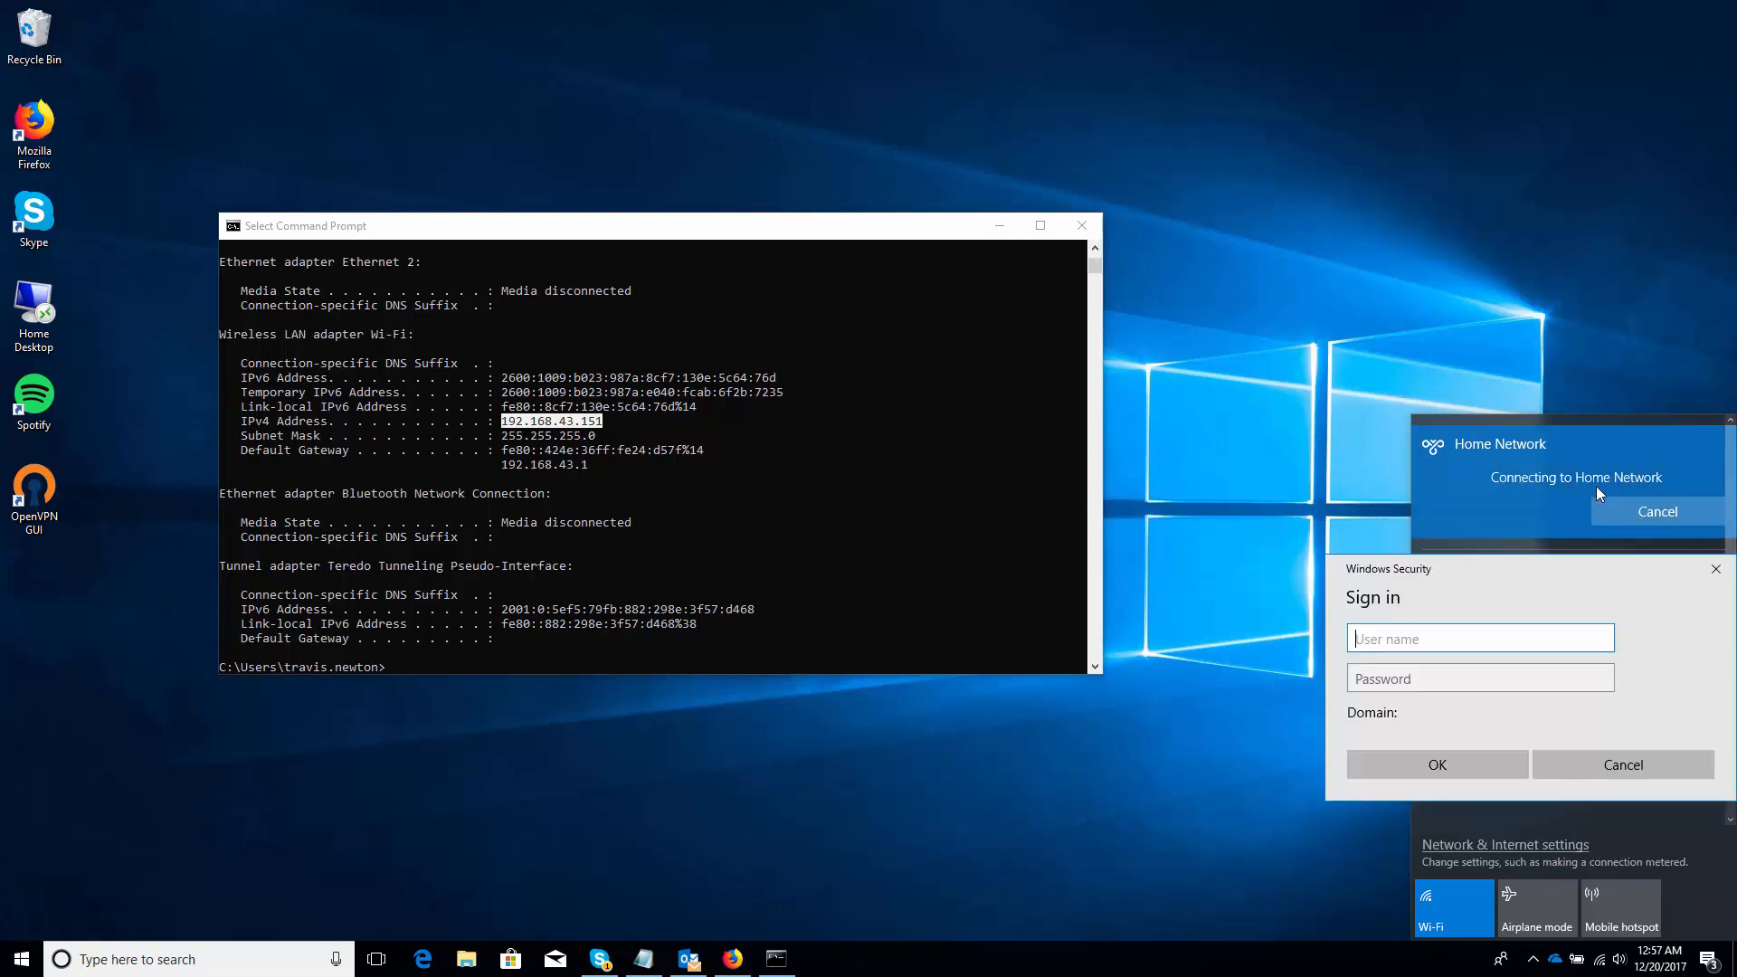
{"action": "type", "text": "travis"}
{"action": "key", "text": "Tab"}
{"action": "type", "text": "*********"}
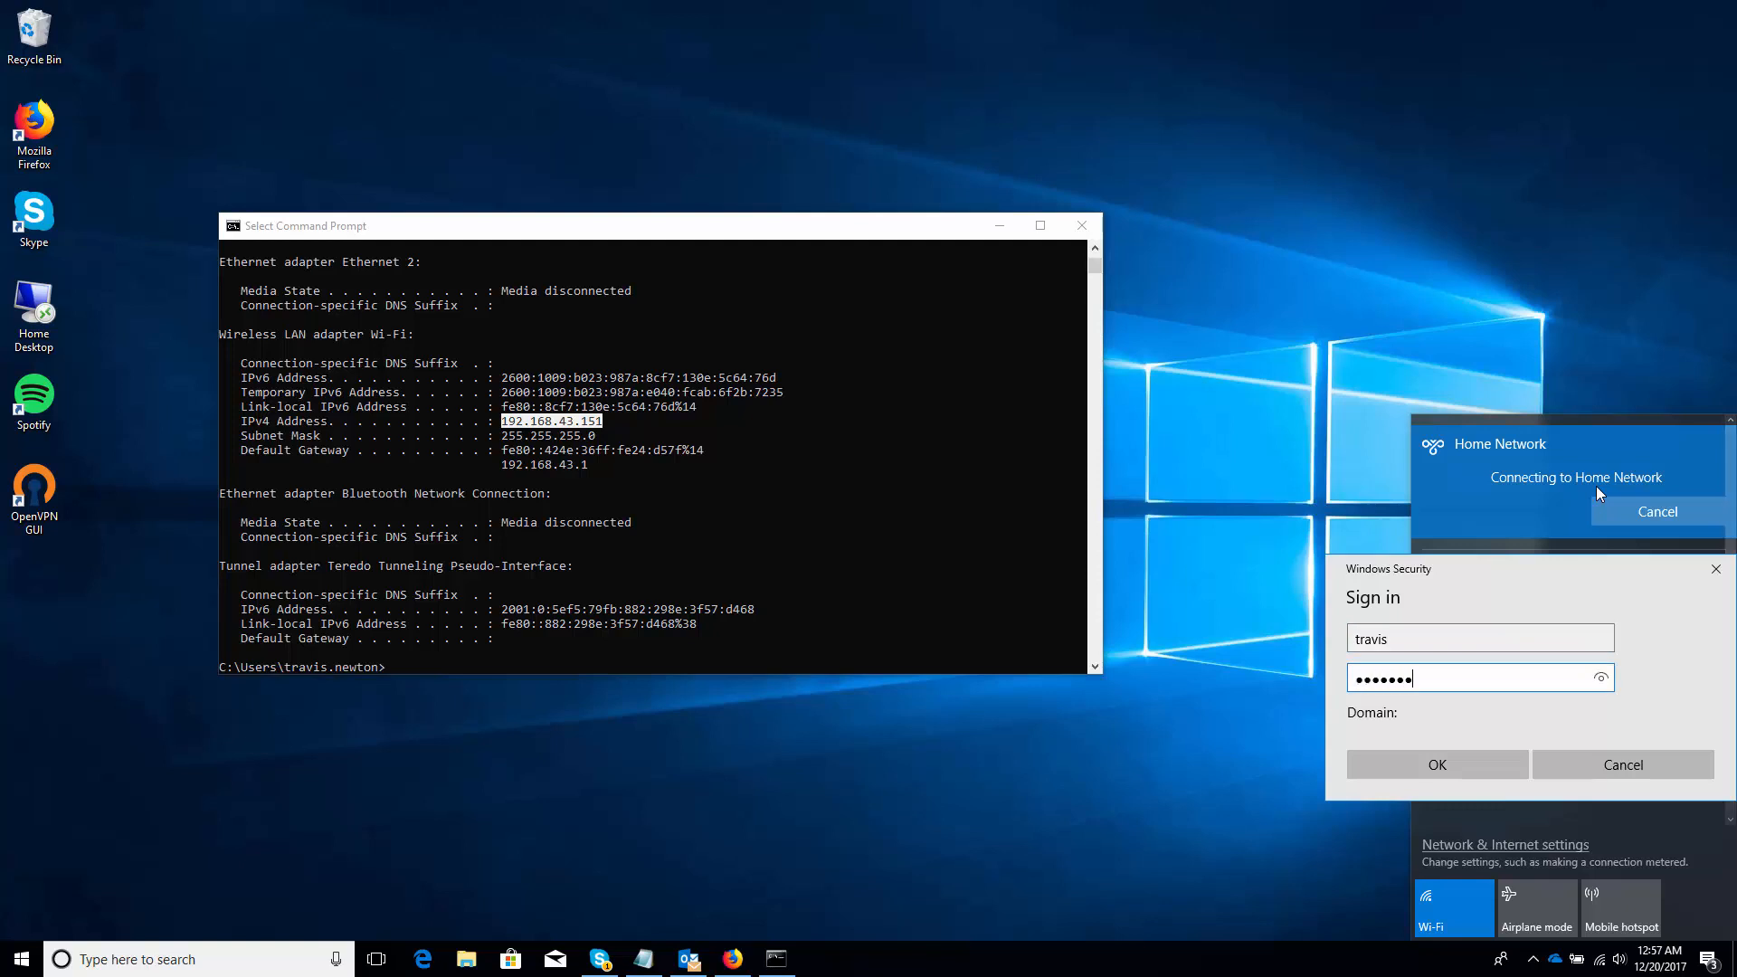
{"action": "key", "text": "Return"}
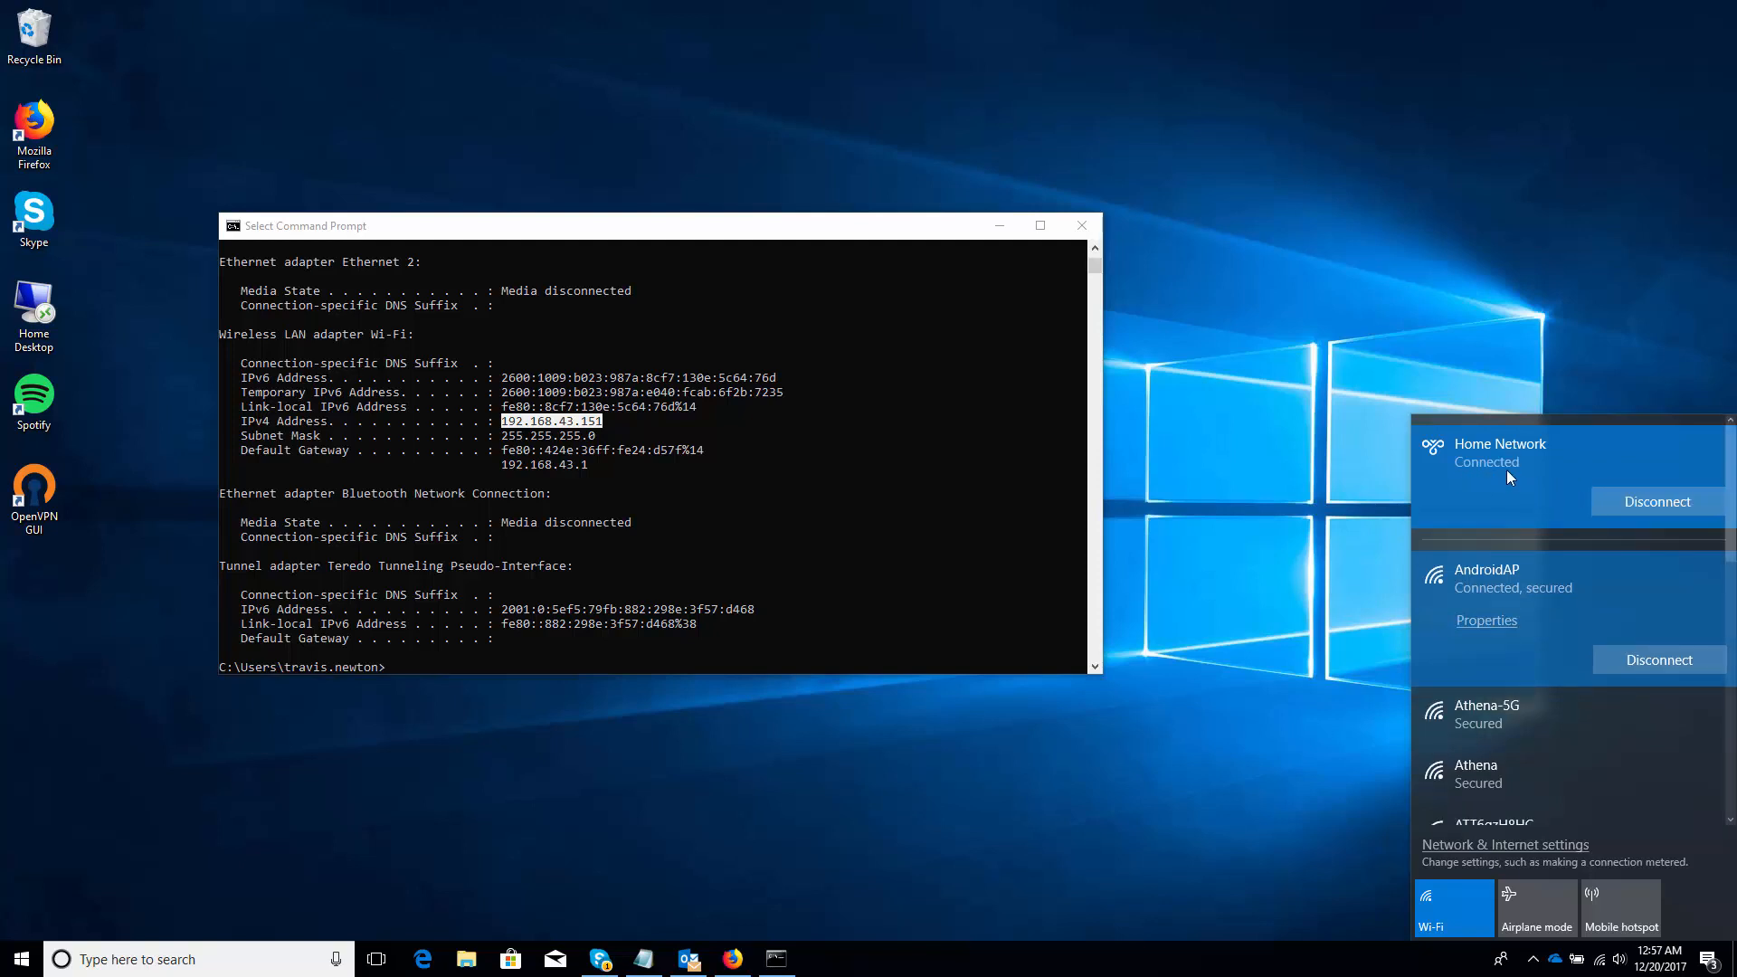
{"action": "left_click", "coordinate": [795, 572]}
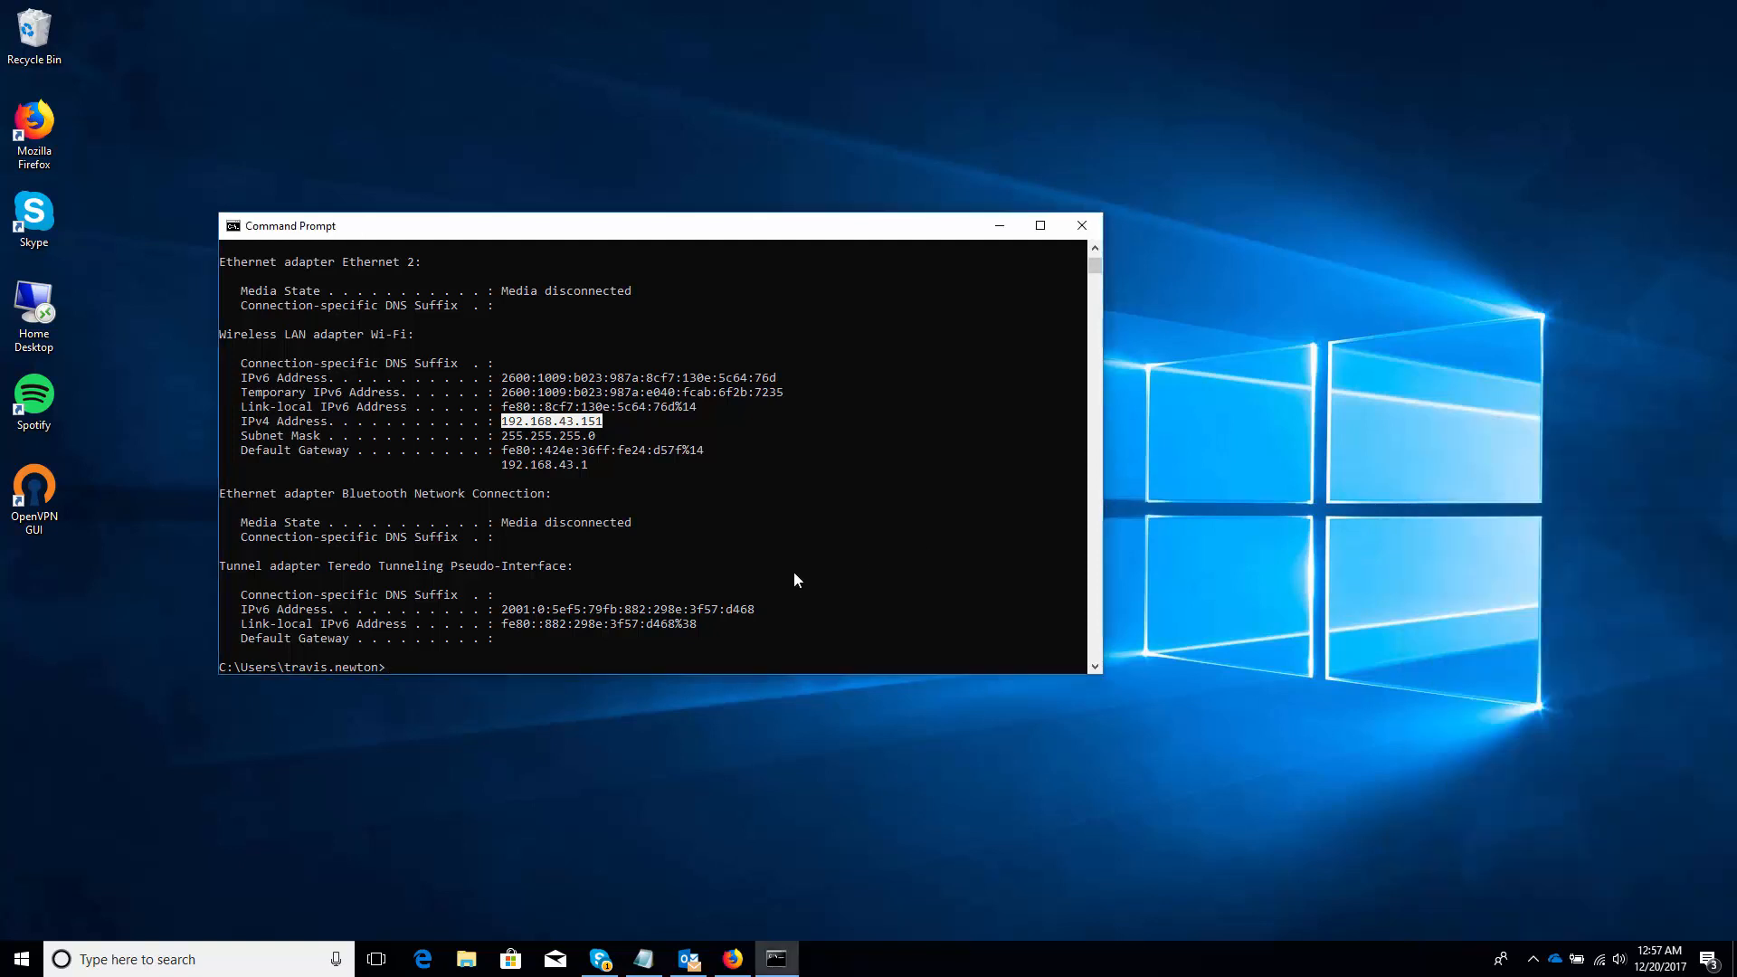
Rerun ipconfig to confirm the VPN adapter's IPv4 192.168.30.10, then switch to Edge
{"action": "key", "text": "Up"}
{"action": "key", "text": "Return"}
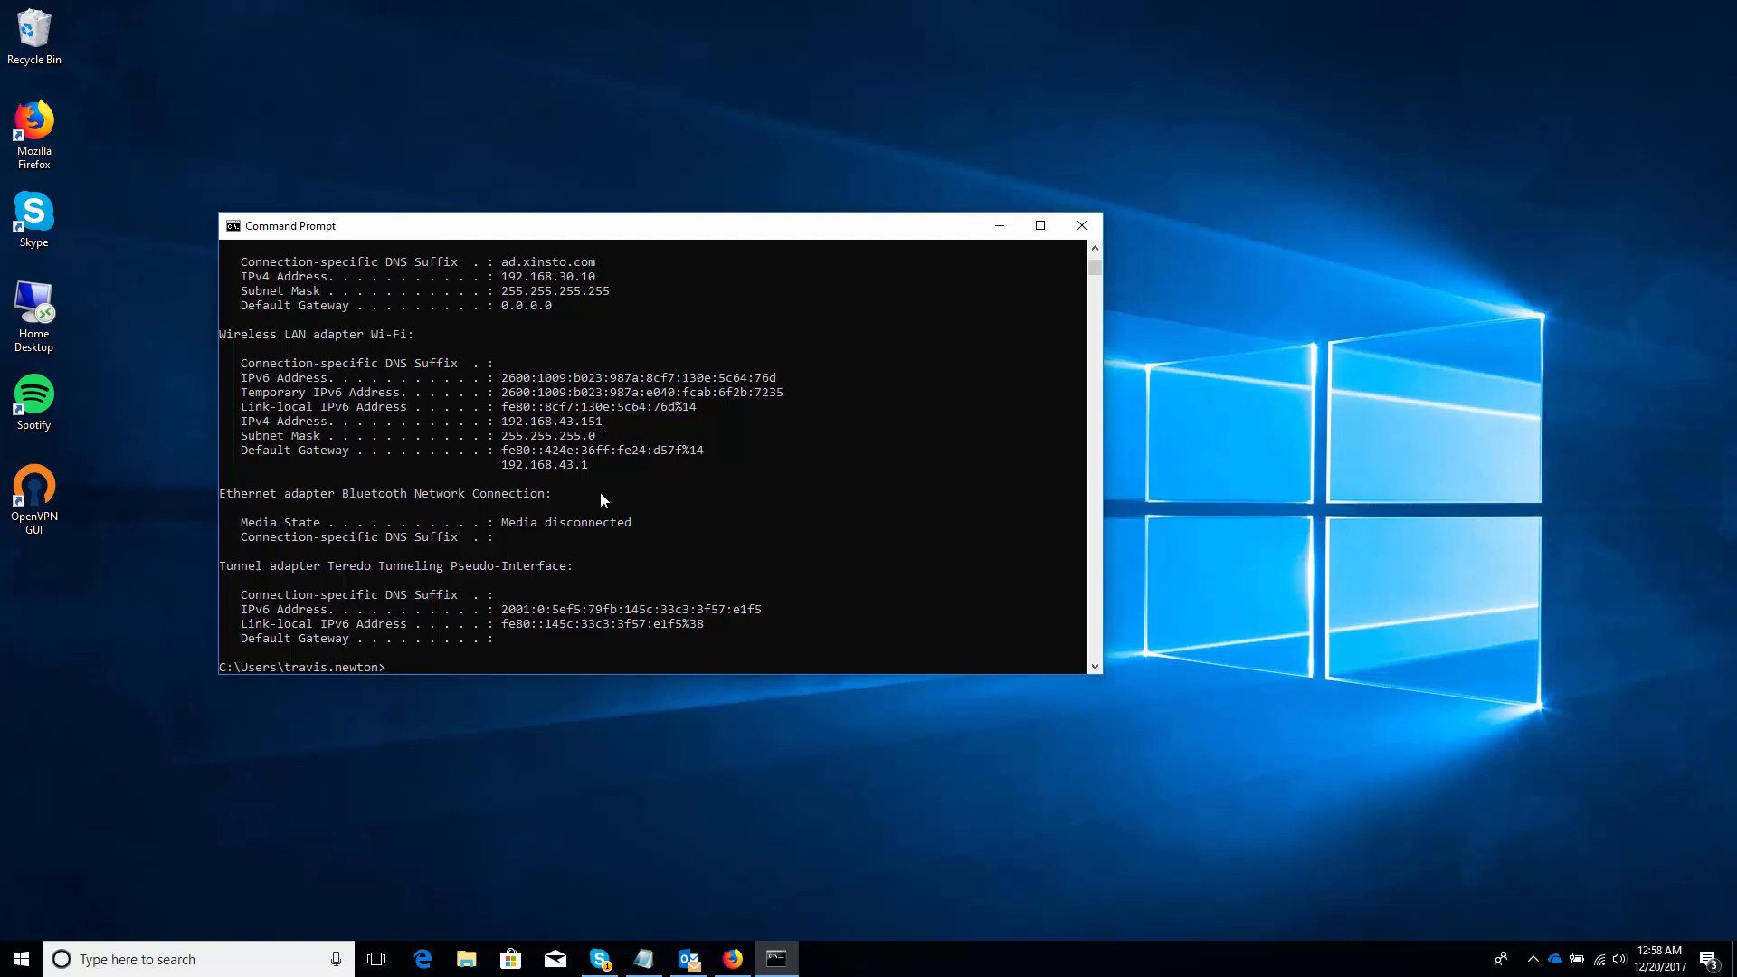
{"action": "left_click", "coordinate": [412, 968]}
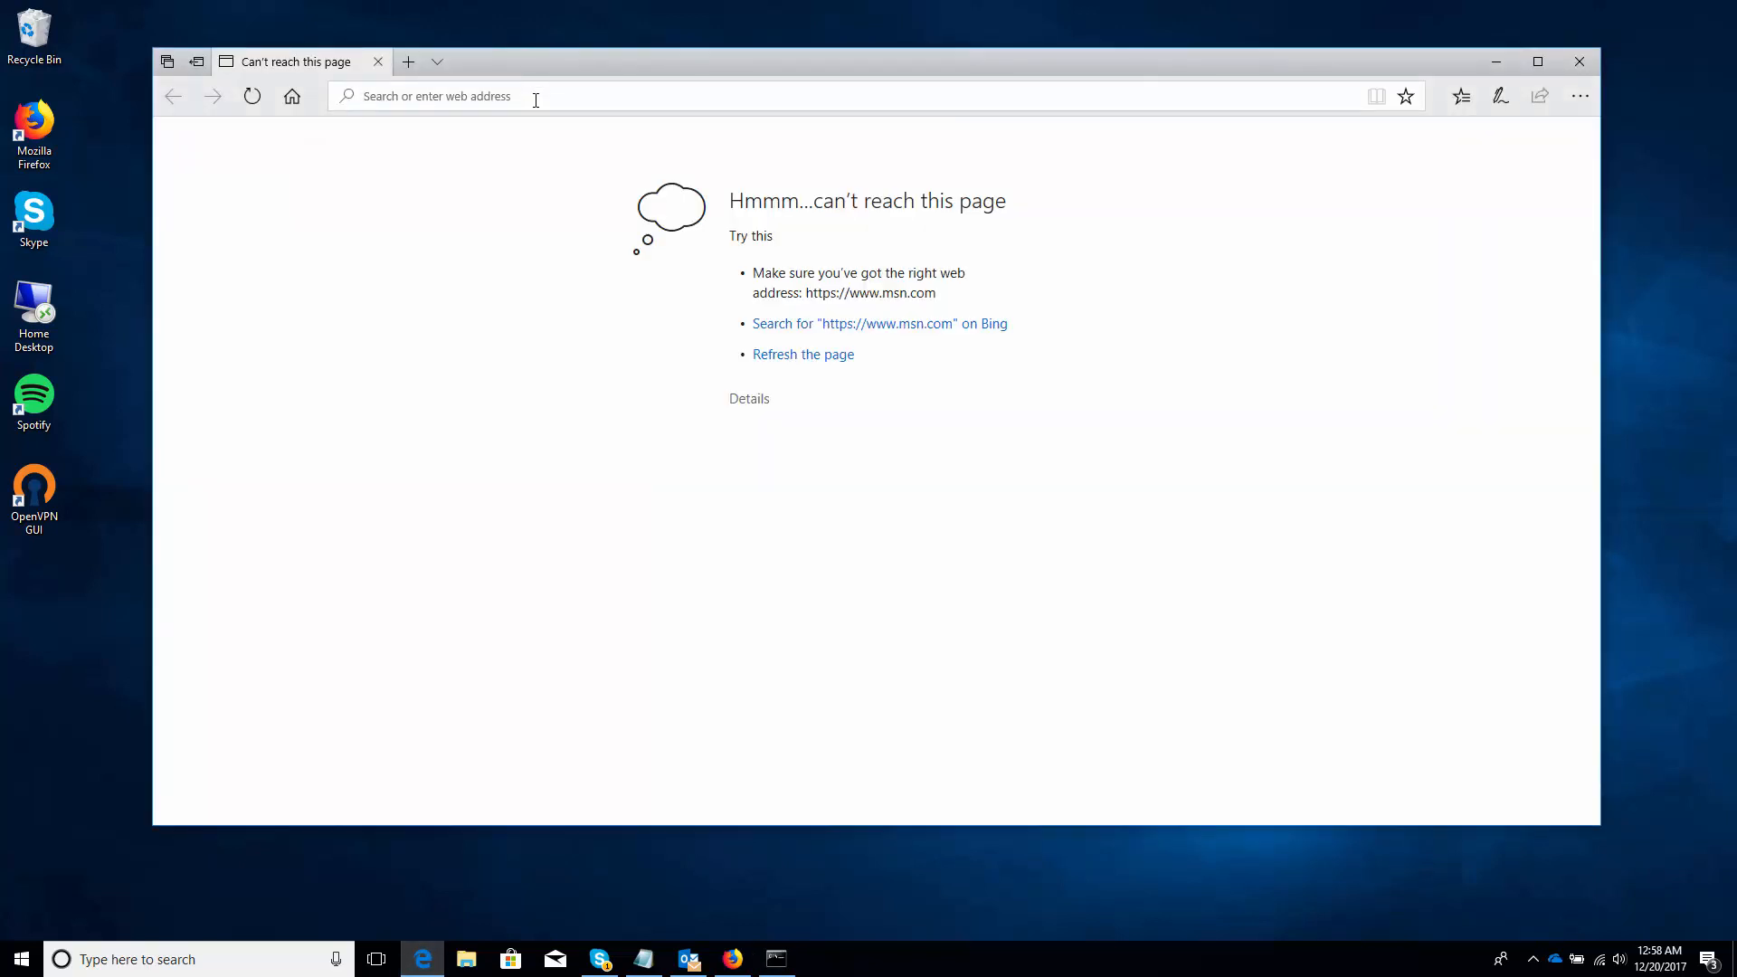
Open the remote router's status page at 10.16.1.1 in Edge, then open a new tab
{"action": "left_click", "coordinate": [535, 100]}
{"action": "type", "text": "10.16.1.1/"}
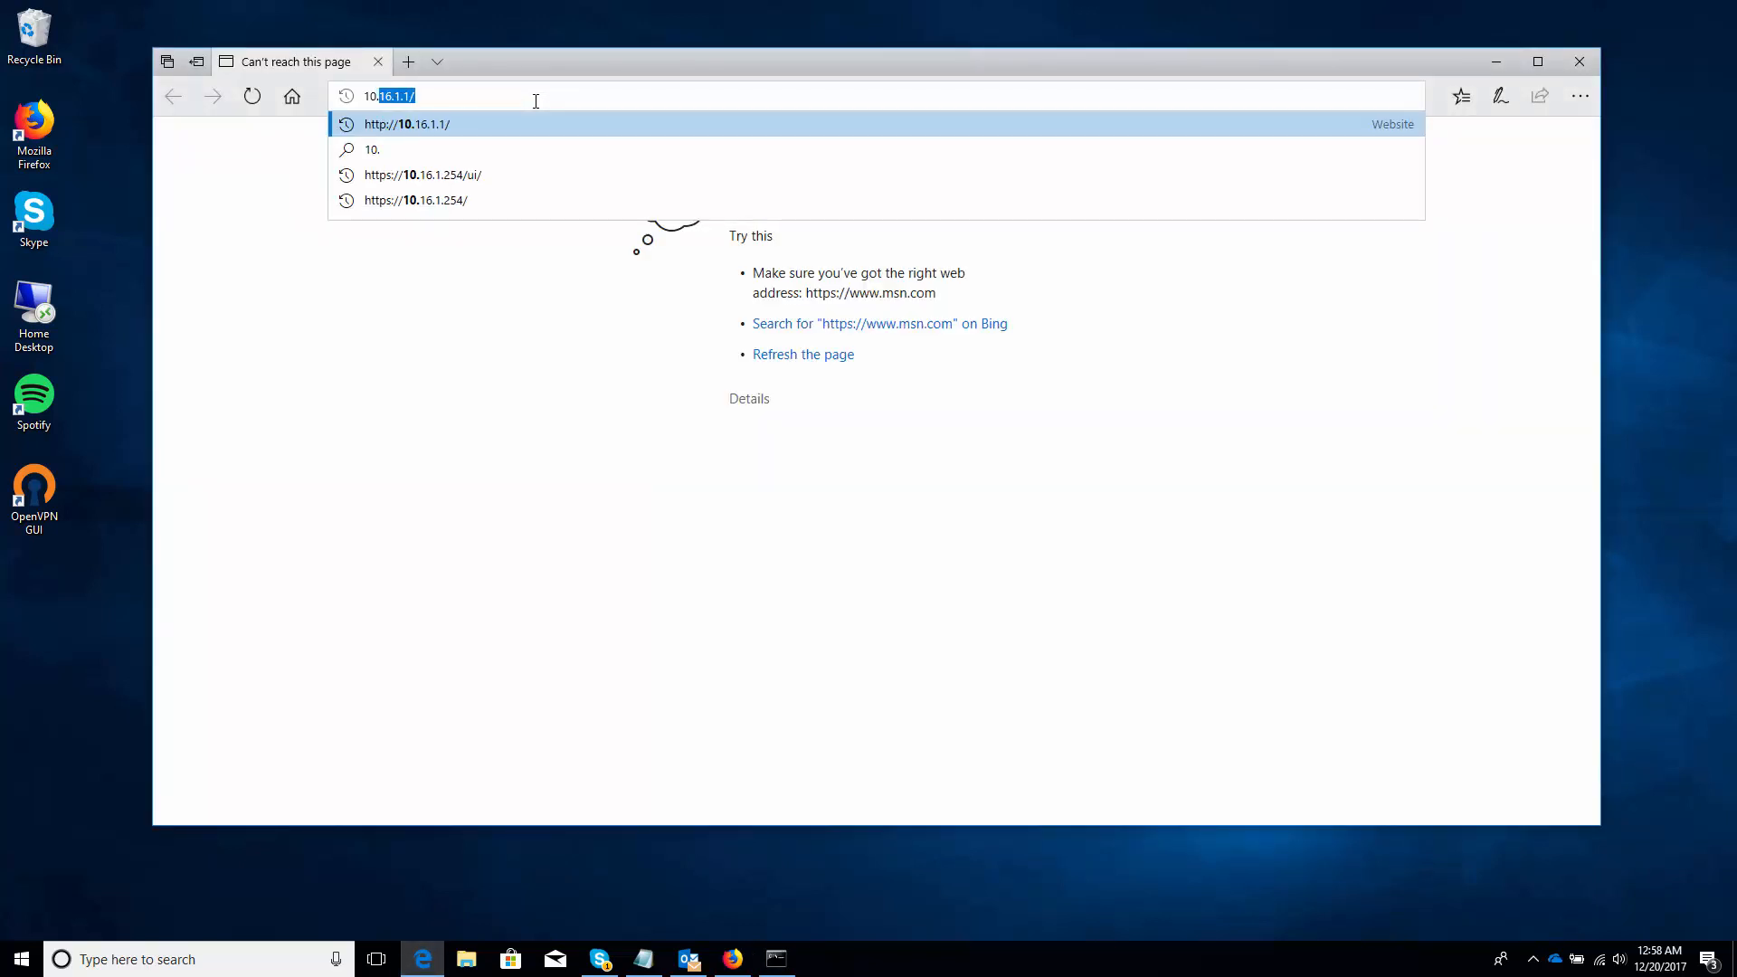
{"action": "key", "text": "Return"}
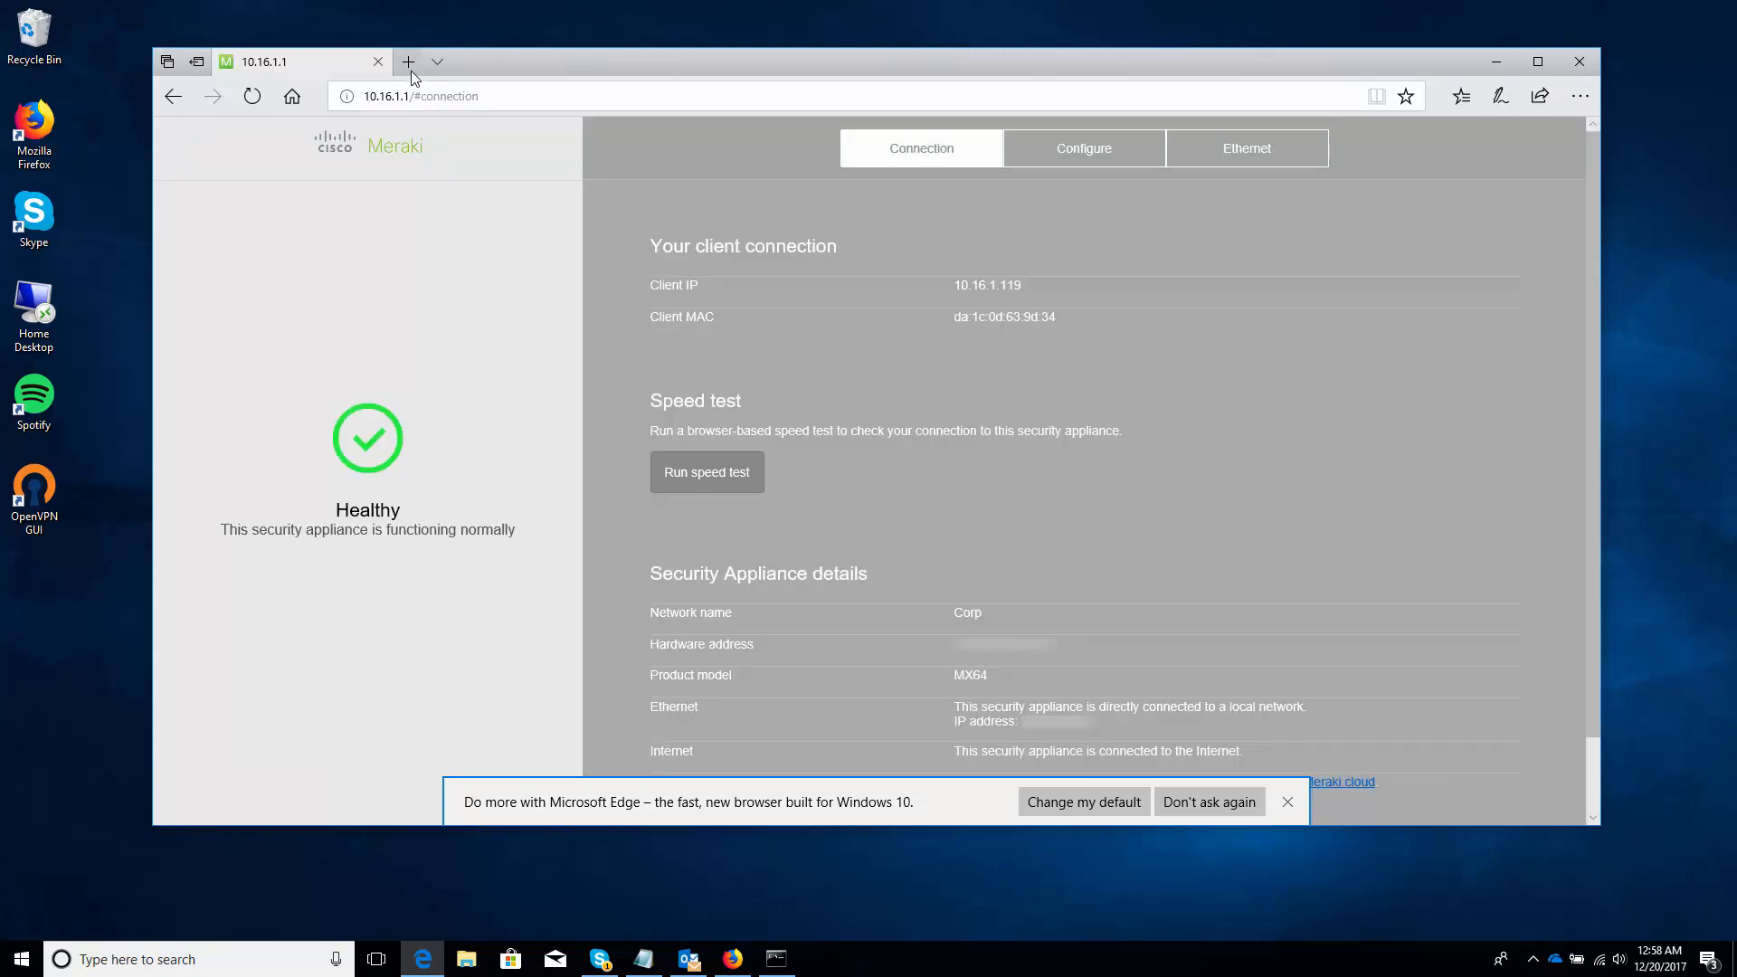
{"action": "left_click", "coordinate": [409, 62]}
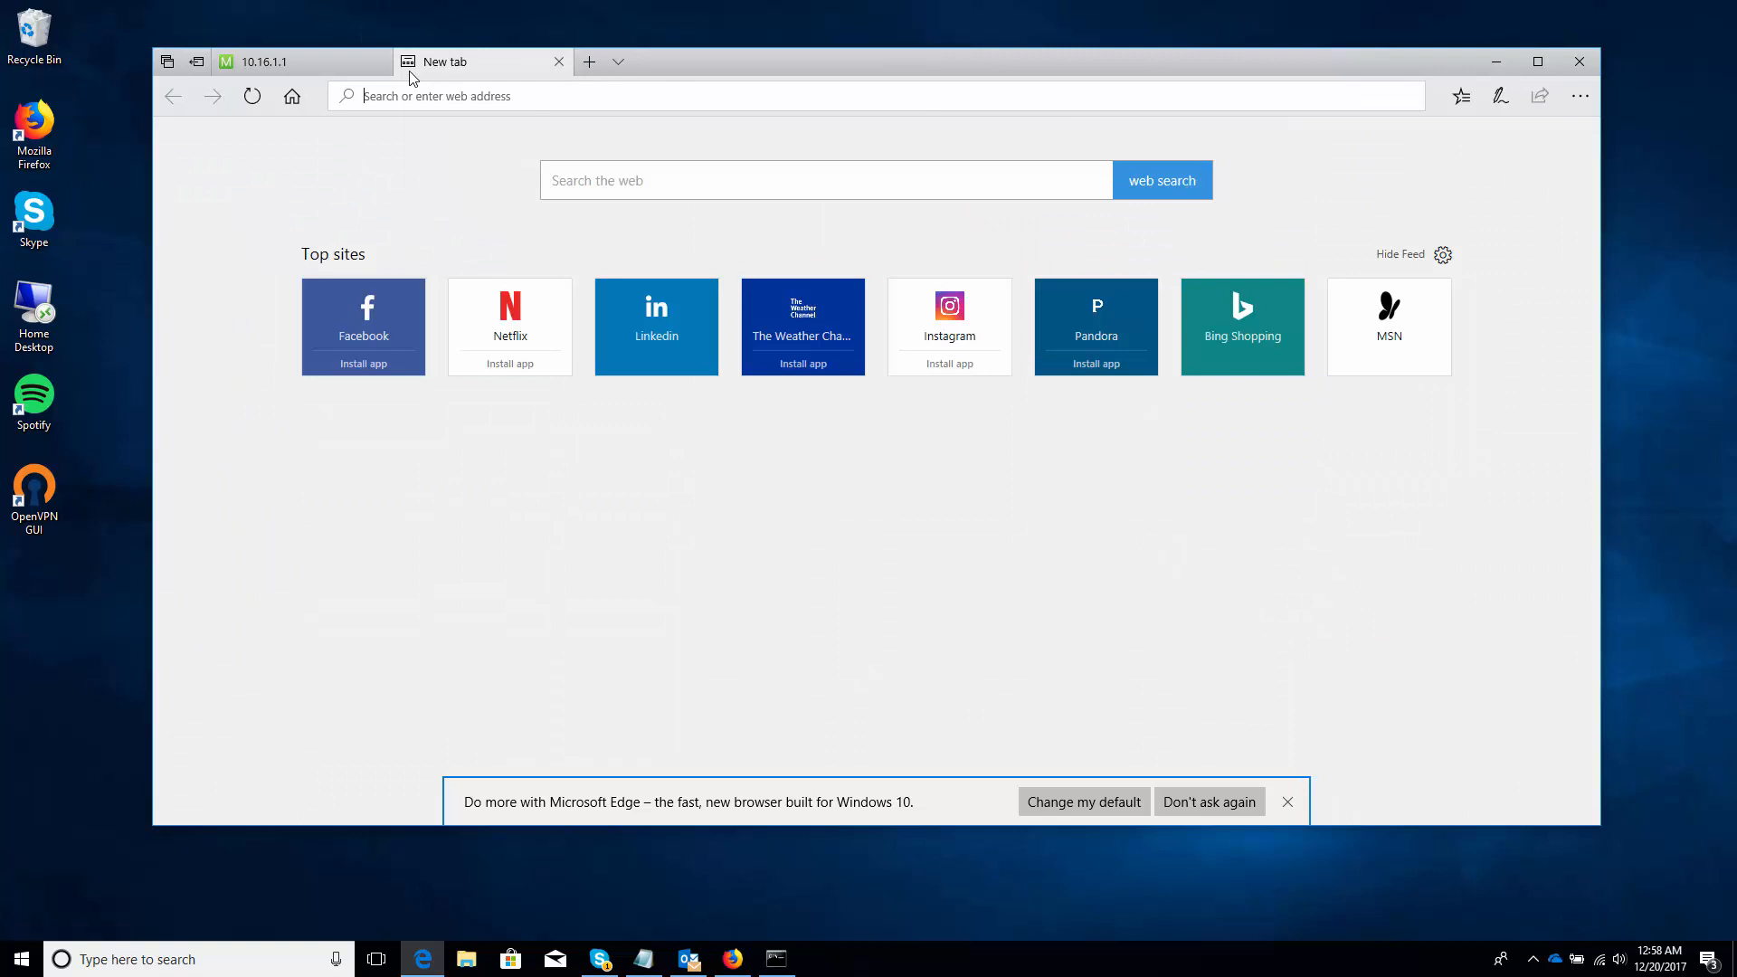
Search Google for 'what is my ip address' and highlight the public IP shown
{"action": "type", "text": "google.com/"}
{"action": "key", "text": "Return"}
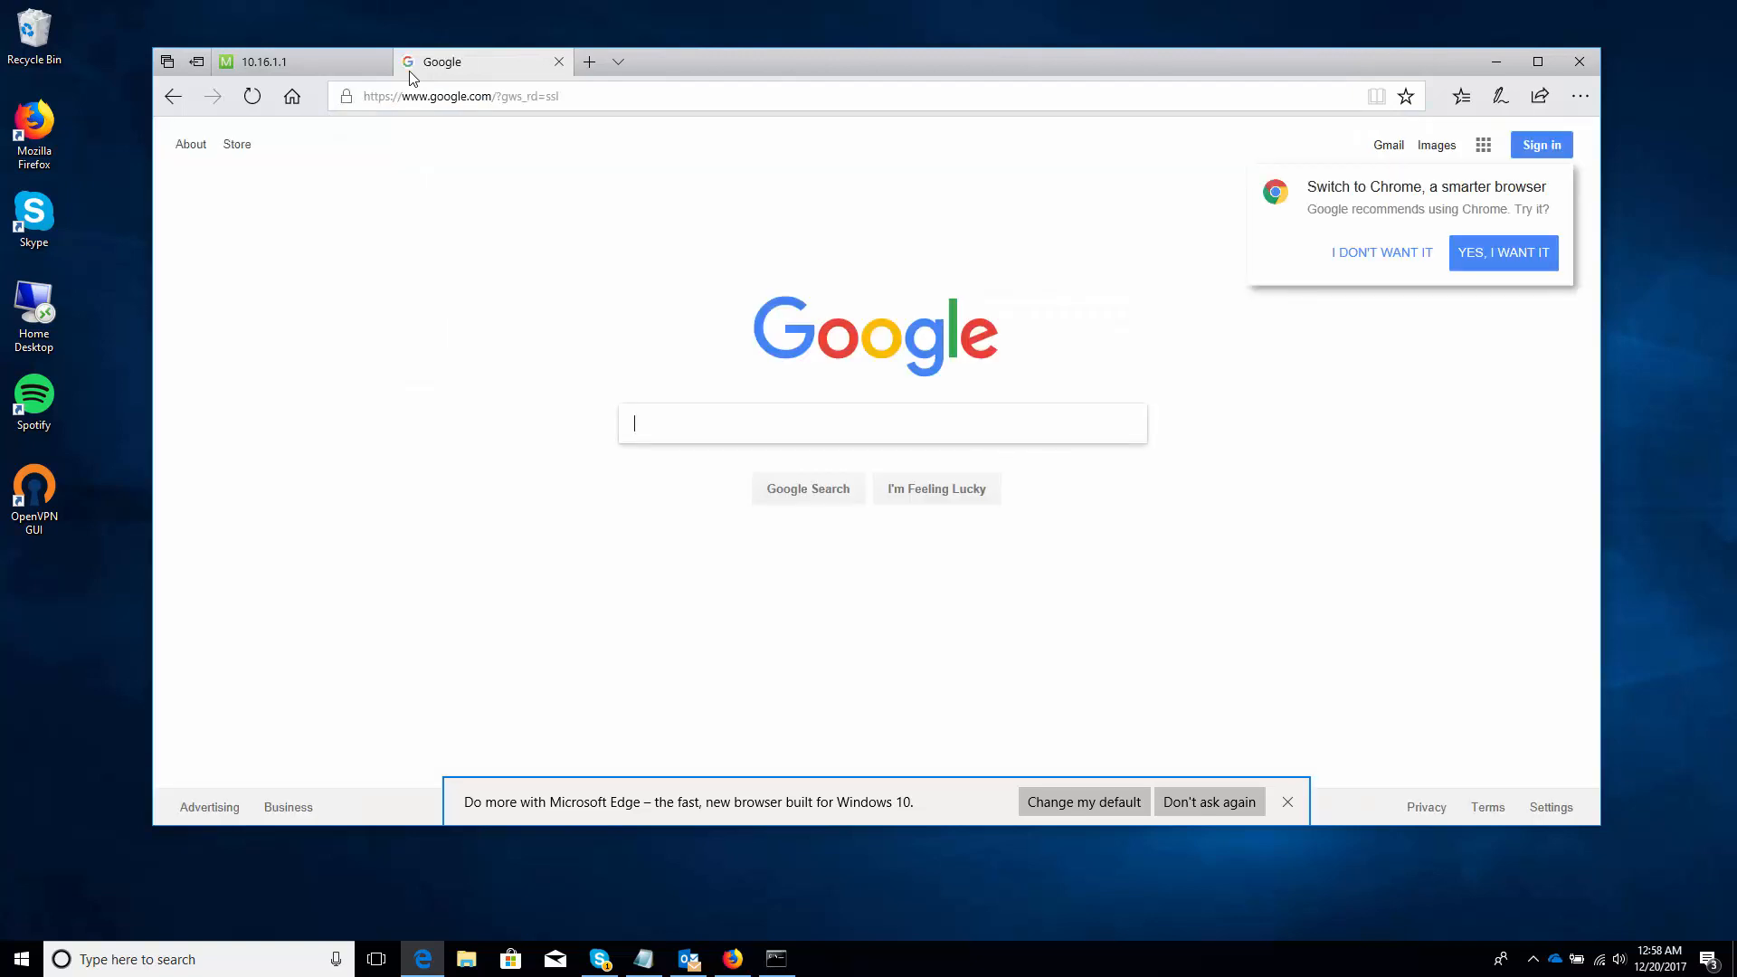
{"action": "type", "text": "what is my ip address"}
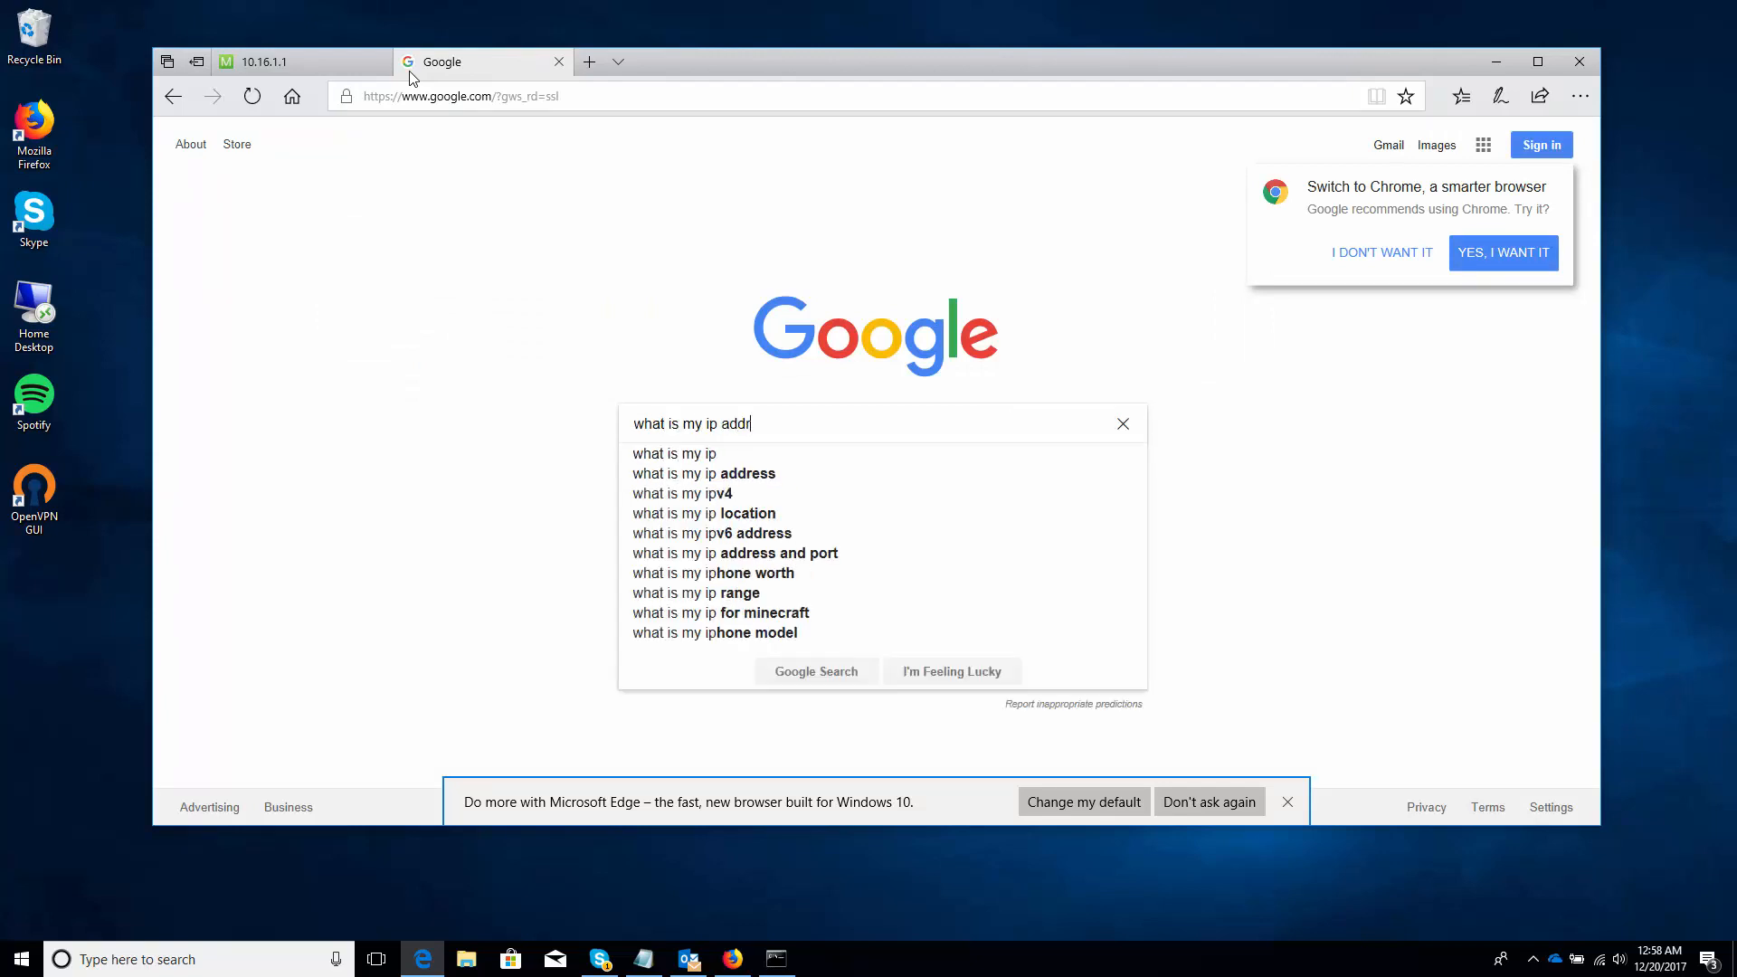
{"action": "key", "text": "Return"}
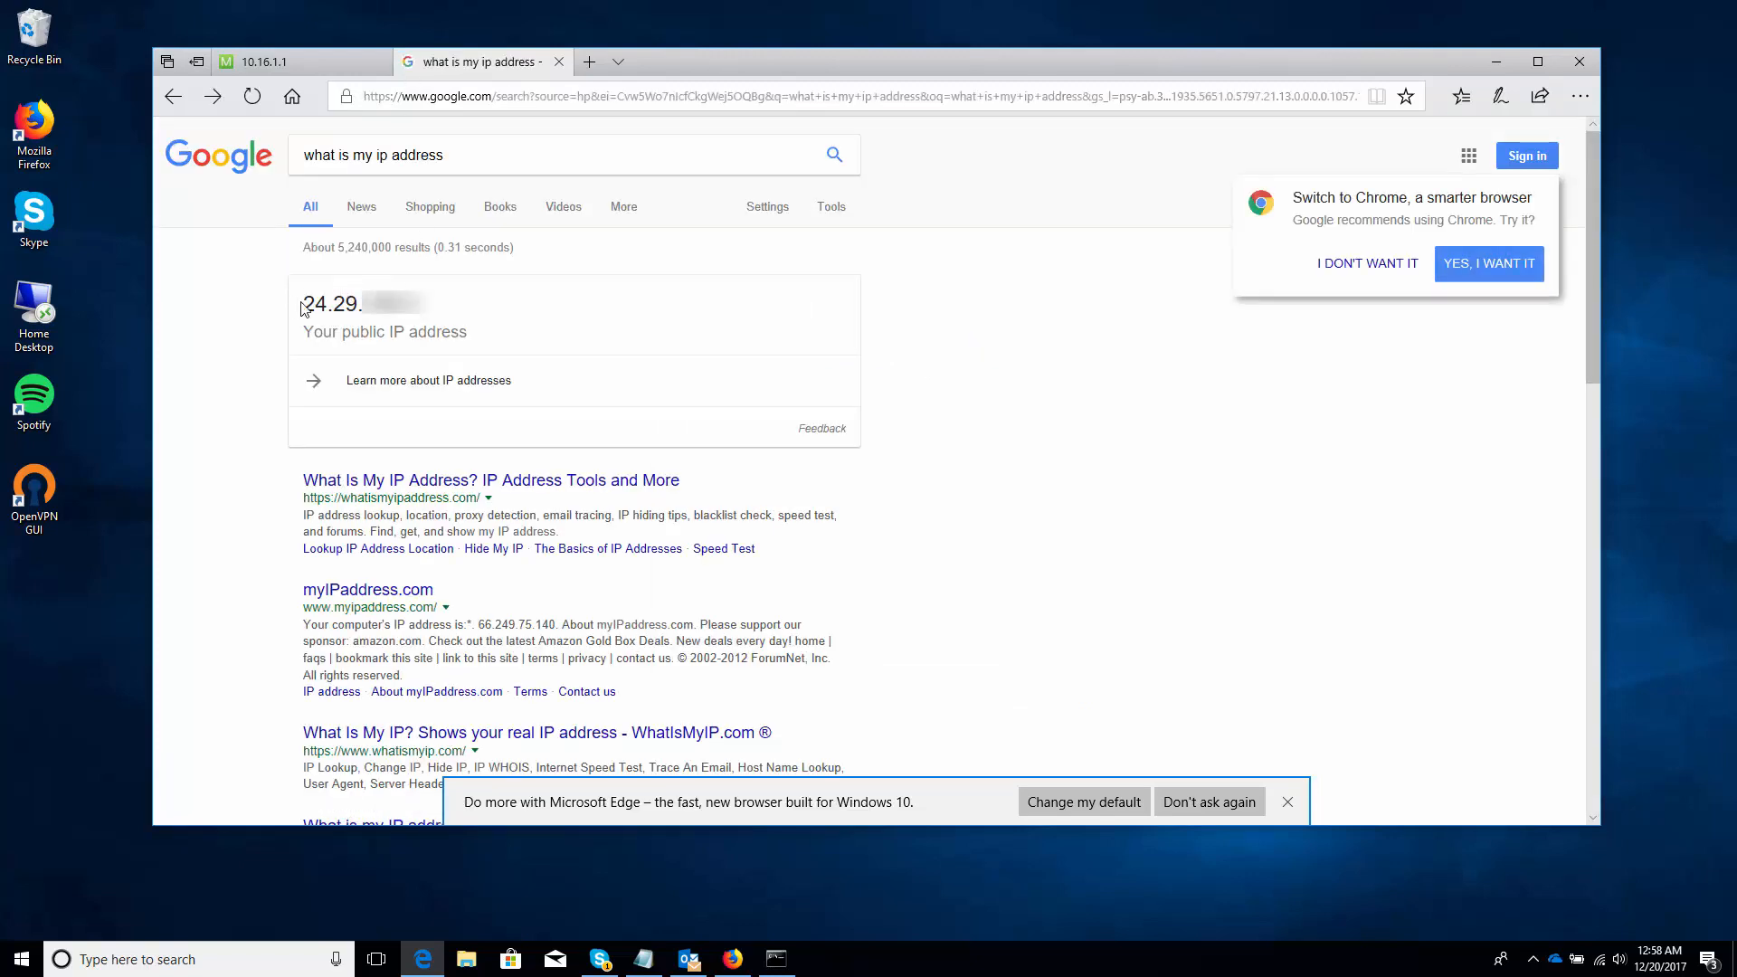
{"action": "left_click_drag", "start_coordinate": [302, 304], "coordinate": [359, 304]}
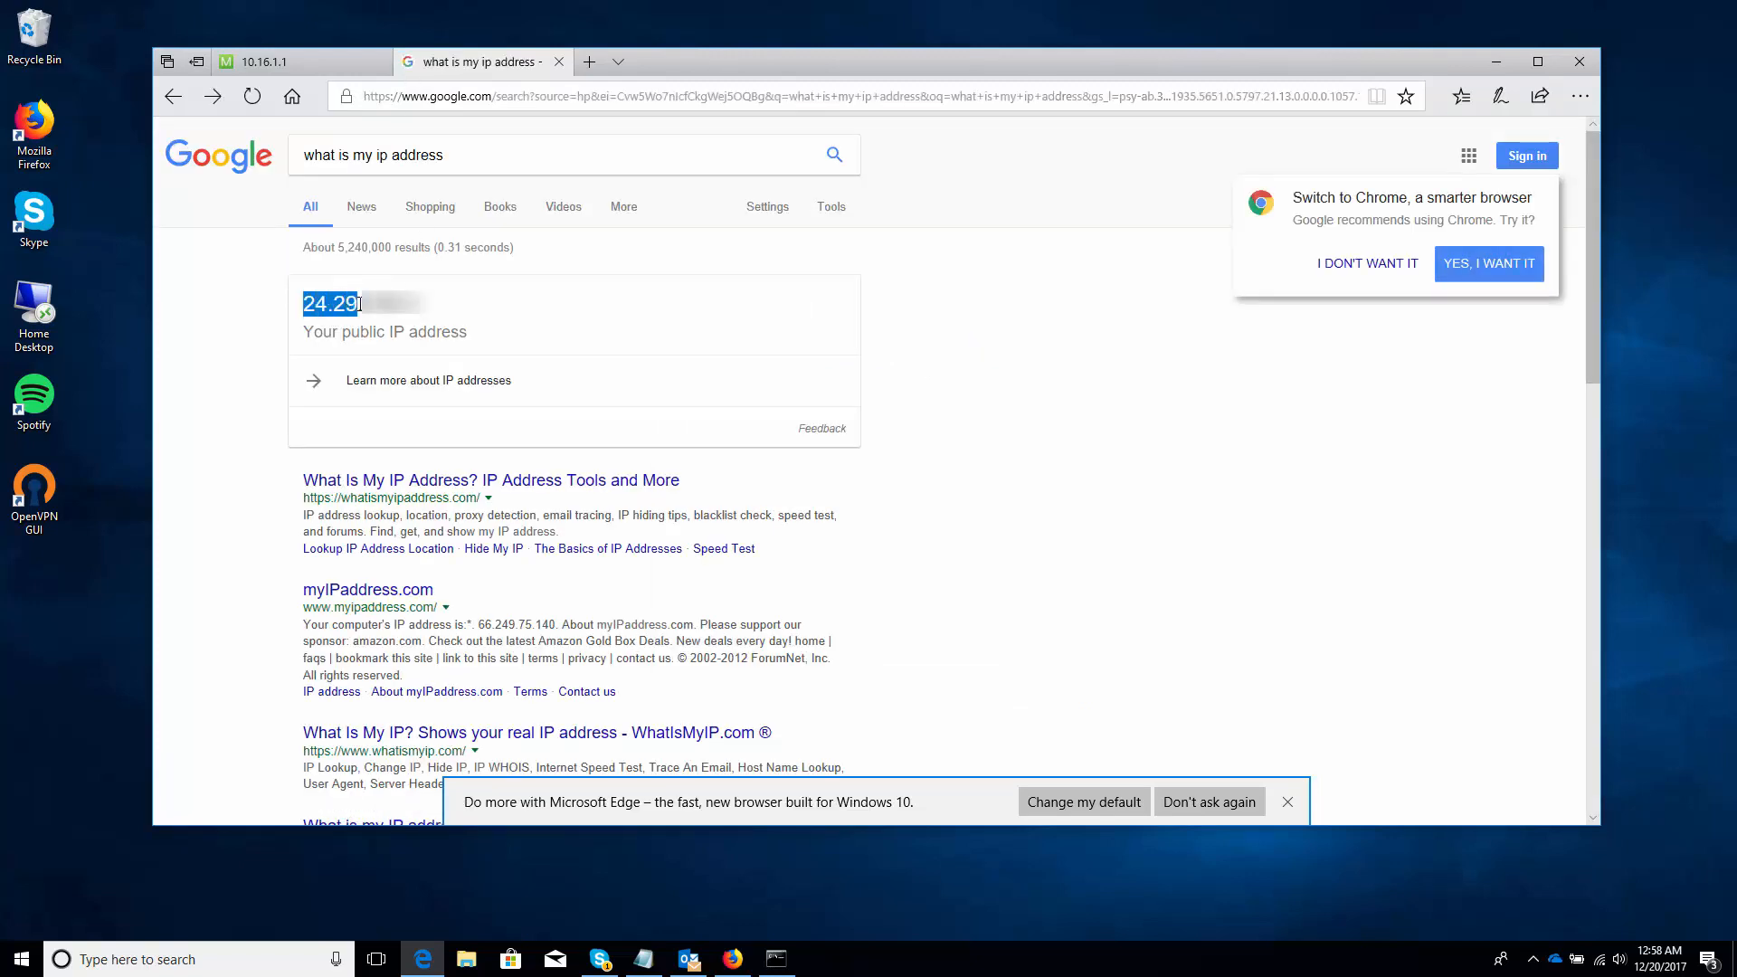